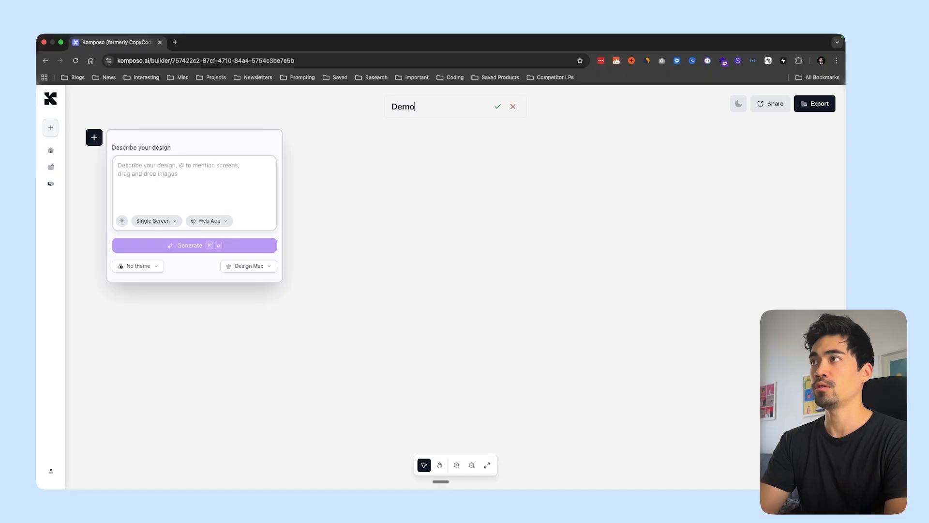
- Name the project "Demo for youtube"
{"action": "type", "text": "for youtube"}
{"action": "key", "text": "Return"}
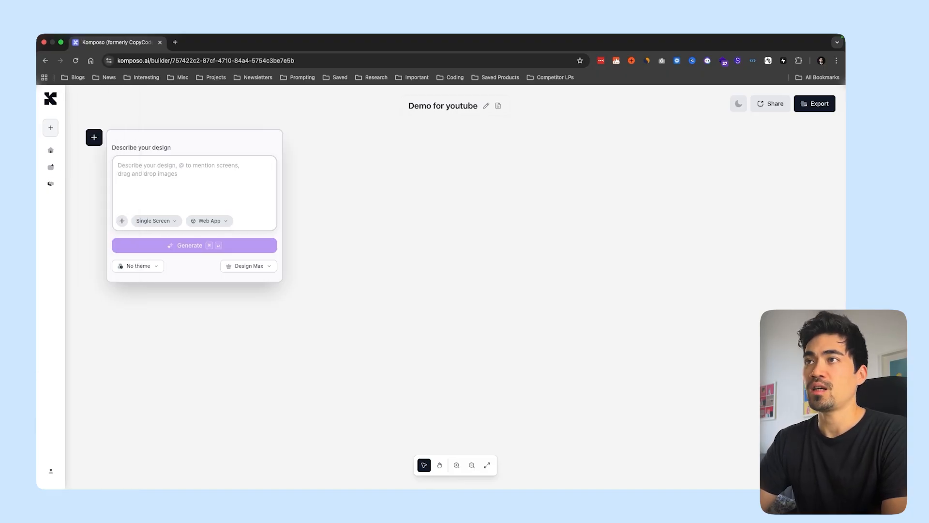
- Review the design type options and describe the web app design as "finance dashboard app"
{"action": "left_click", "coordinate": [156, 179]}
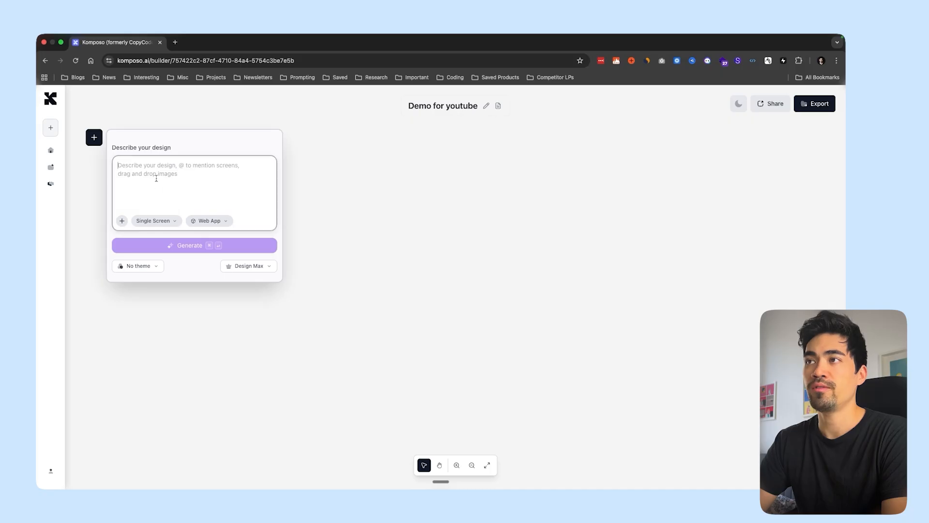
{"action": "left_click", "coordinate": [216, 223]}
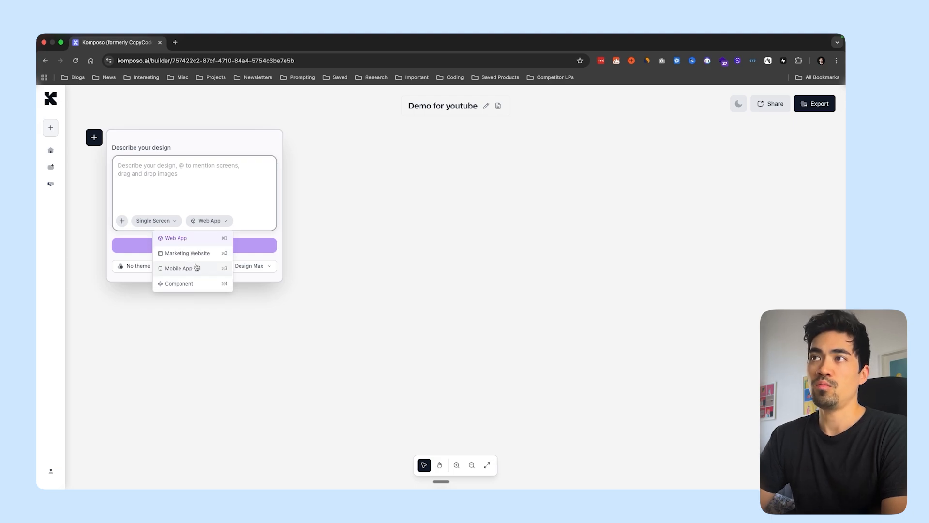
{"action": "left_click", "coordinate": [172, 178]}
{"action": "type", "text": "finan"}
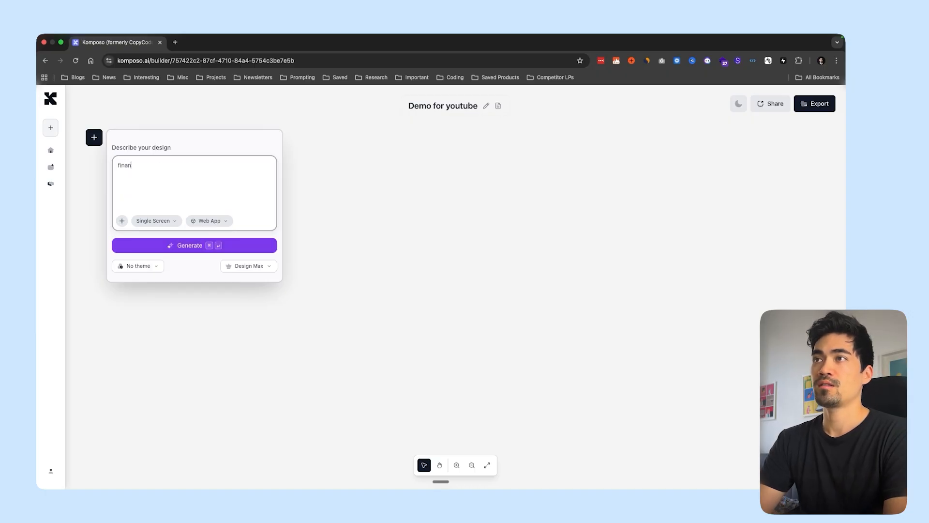
{"action": "type", "text": "ce dashboard app"}
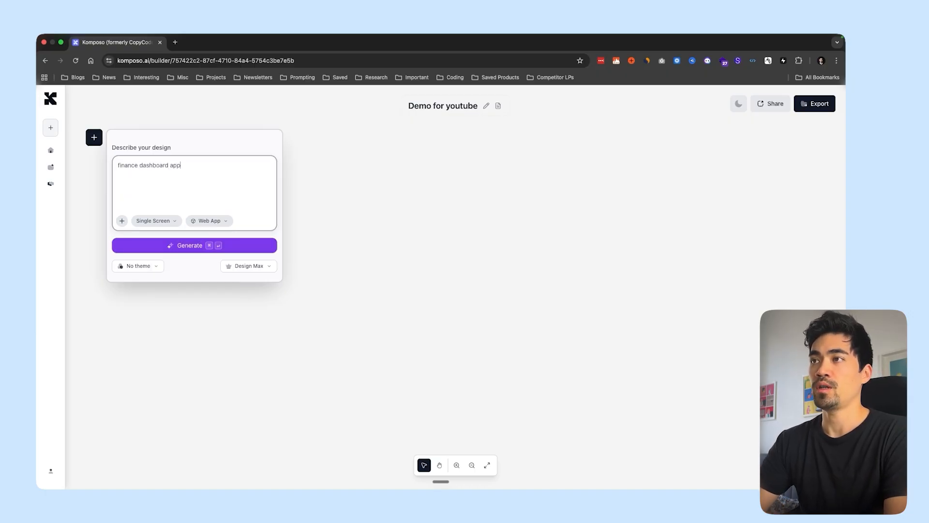
- Set the generation model to Fast Mode and generate the finance dashboard screen
{"action": "left_click", "coordinate": [251, 271]}
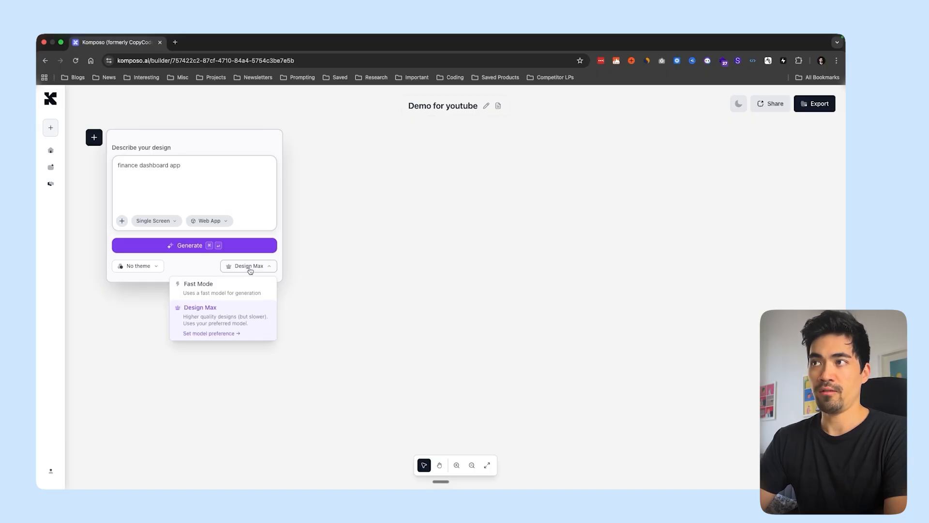
{"action": "left_click", "coordinate": [225, 287]}
{"action": "left_click", "coordinate": [251, 273]}
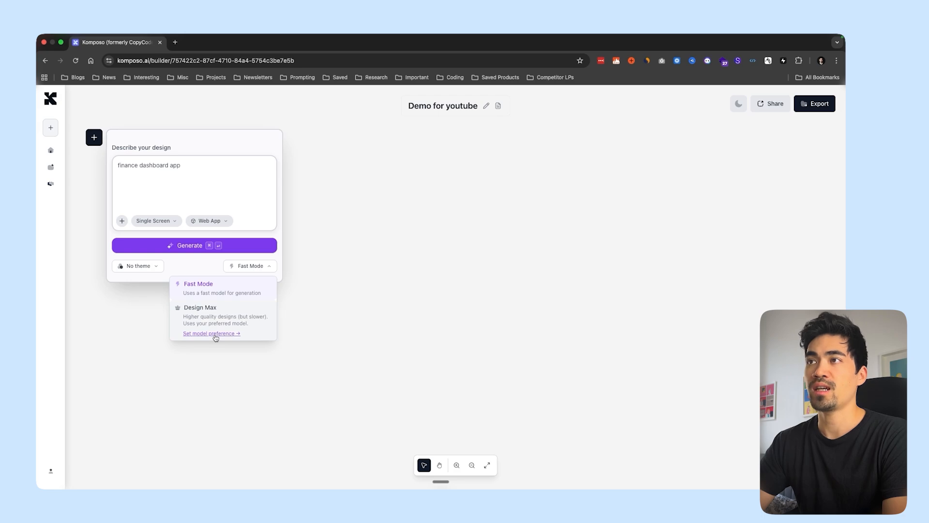
{"action": "left_click", "coordinate": [211, 294]}
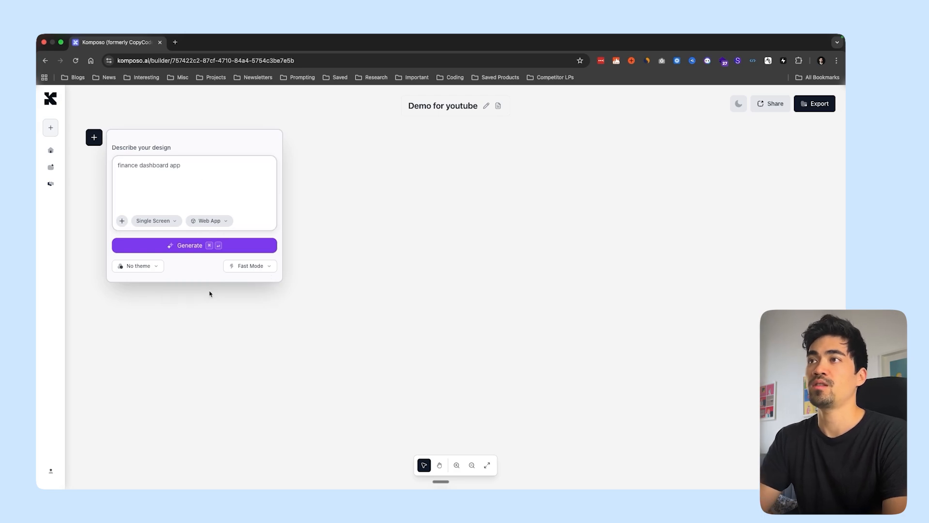
{"action": "left_click", "coordinate": [199, 175]}
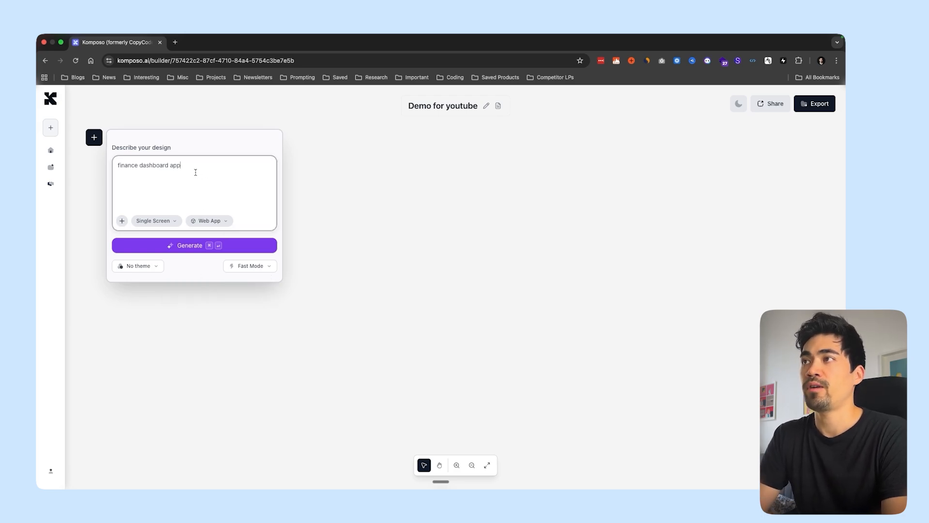
{"action": "key", "text": "super+Return"}
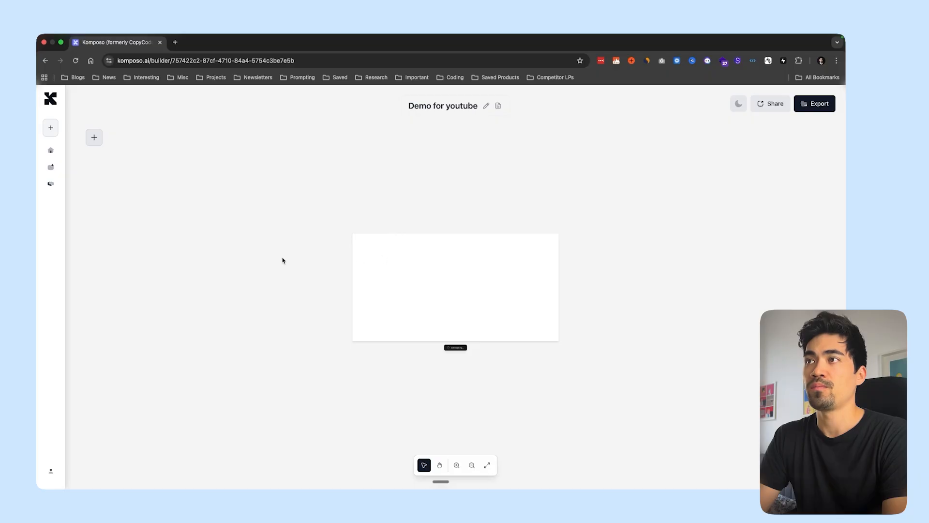
- Generate a Marketing Website screen from the description "dog food subscription website" and place it beside the finance dashboard
{"action": "left_click", "coordinate": [94, 137]}
{"action": "left_click", "coordinate": [213, 224]}
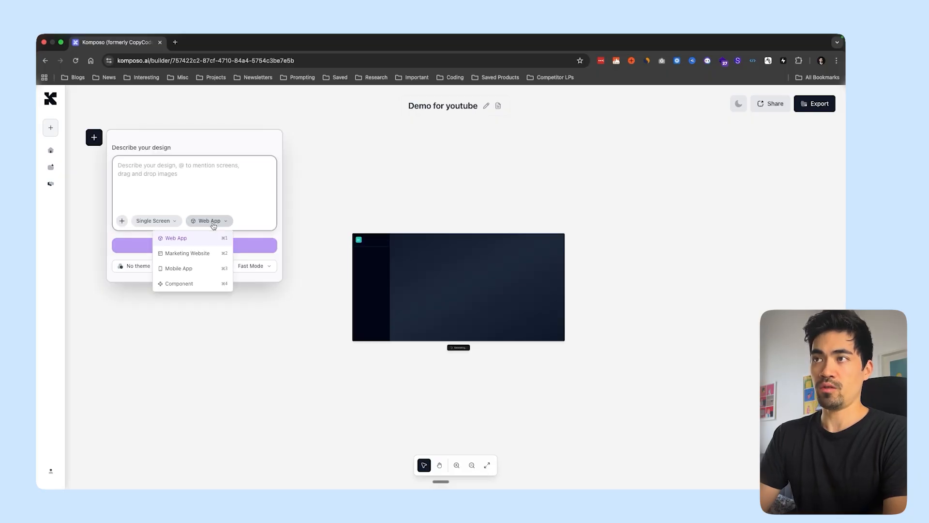
{"action": "left_click", "coordinate": [195, 254]}
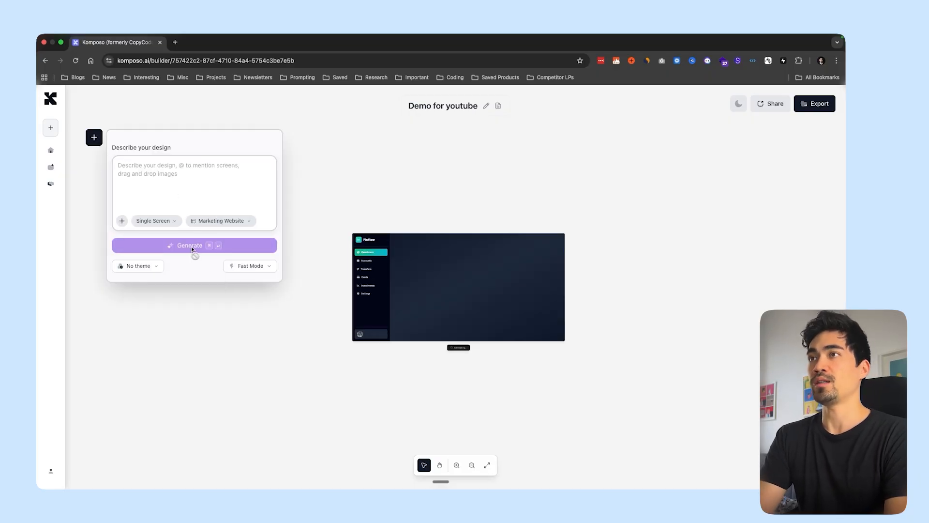
{"action": "left_click", "coordinate": [157, 170]}
{"action": "type", "text": "dog food sub"}
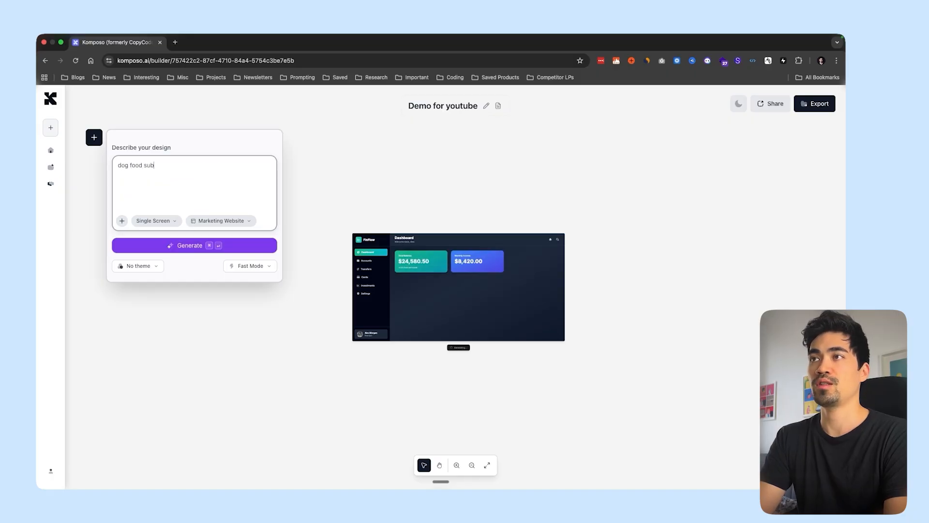
{"action": "type", "text": "scription website"}
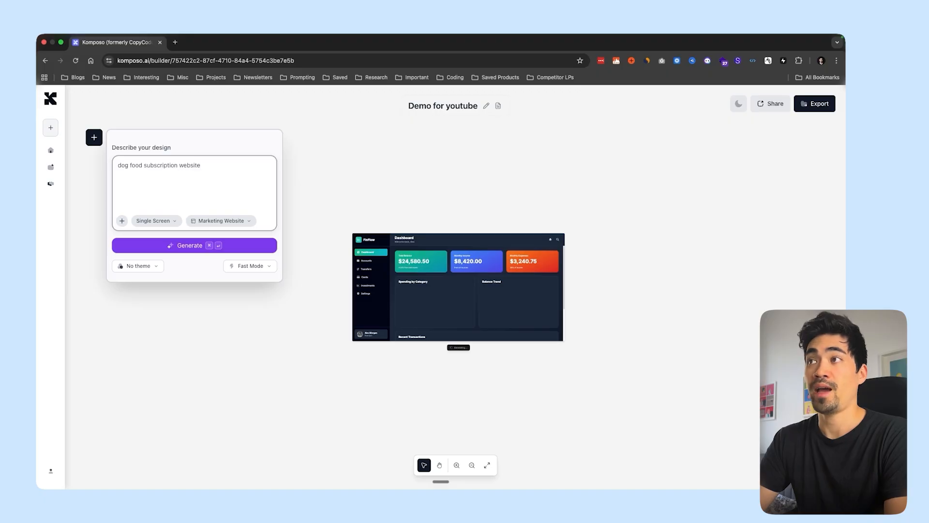
{"action": "key", "text": "super+Return"}
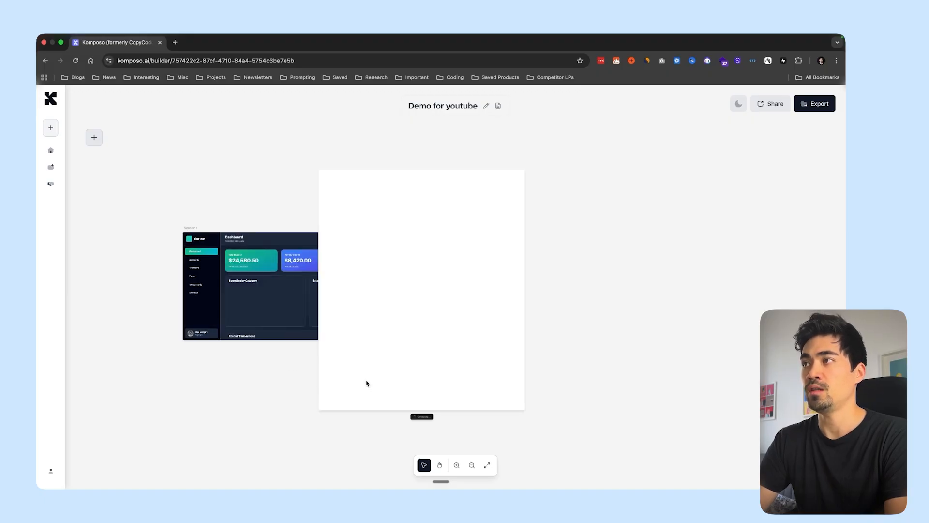
{"action": "left_click_drag", "start_coordinate": [396, 220], "coordinate": [495, 284]}
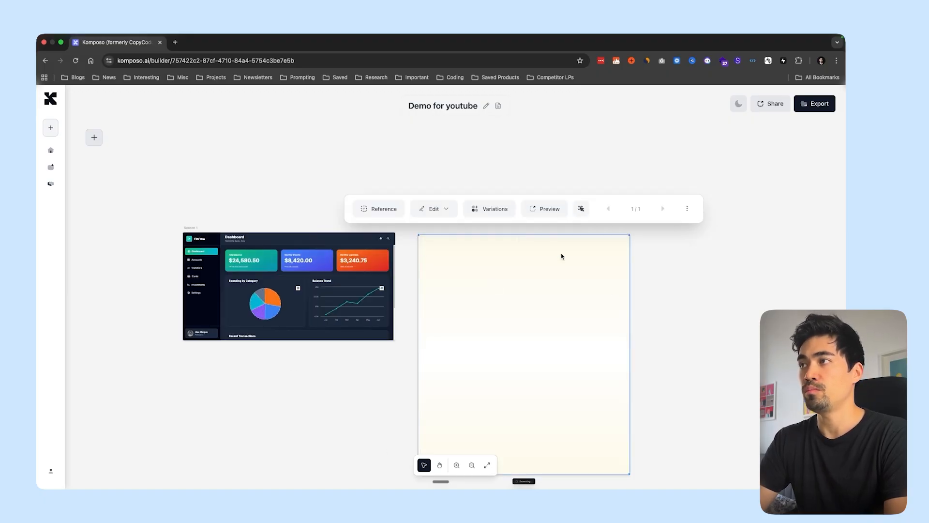
{"action": "scroll", "coordinate": [784, 294], "scroll_direction": "down", "scroll_amount": 1}
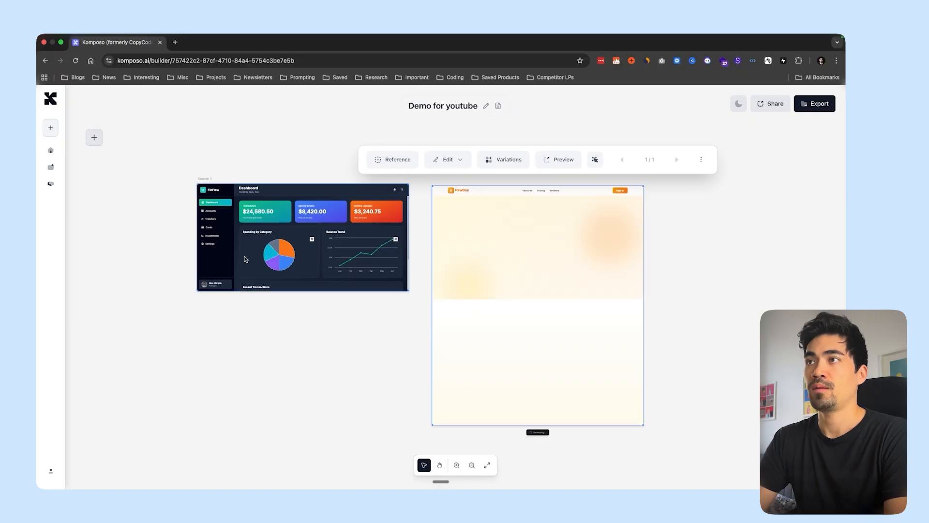
- Generate a Mobile App screen from the description "food delivery app"
{"action": "left_click", "coordinate": [93, 137]}
{"action": "left_click", "coordinate": [220, 221]}
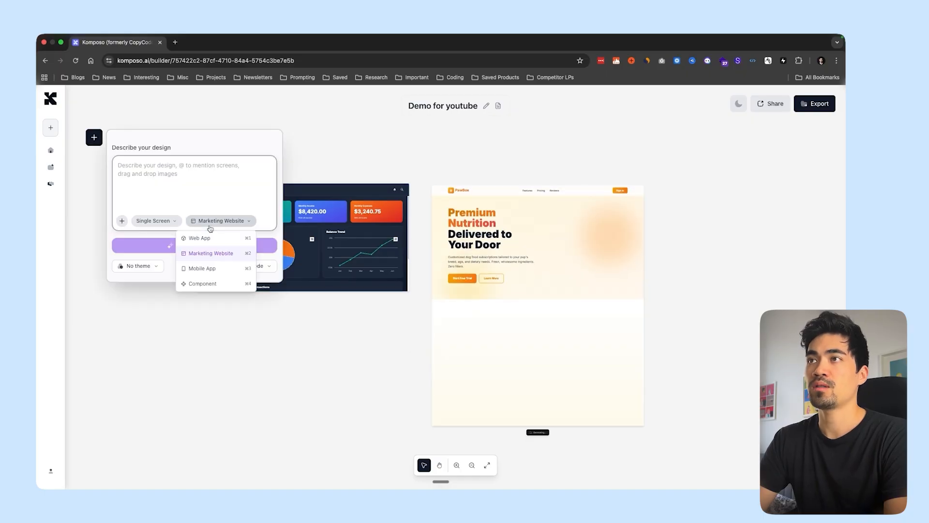
{"action": "left_click", "coordinate": [212, 273]}
{"action": "left_click", "coordinate": [119, 182]}
{"action": "type", "text": "food"}
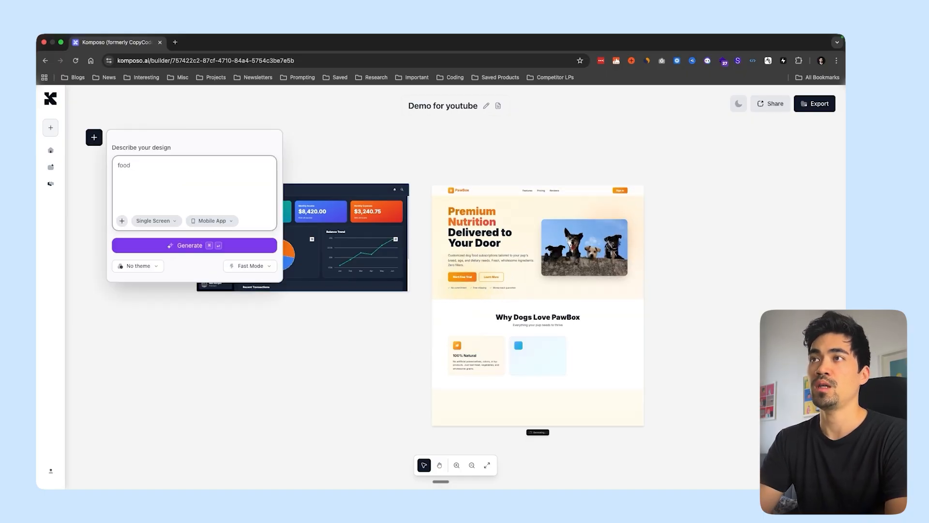
{"action": "type", "text": " delivery "}
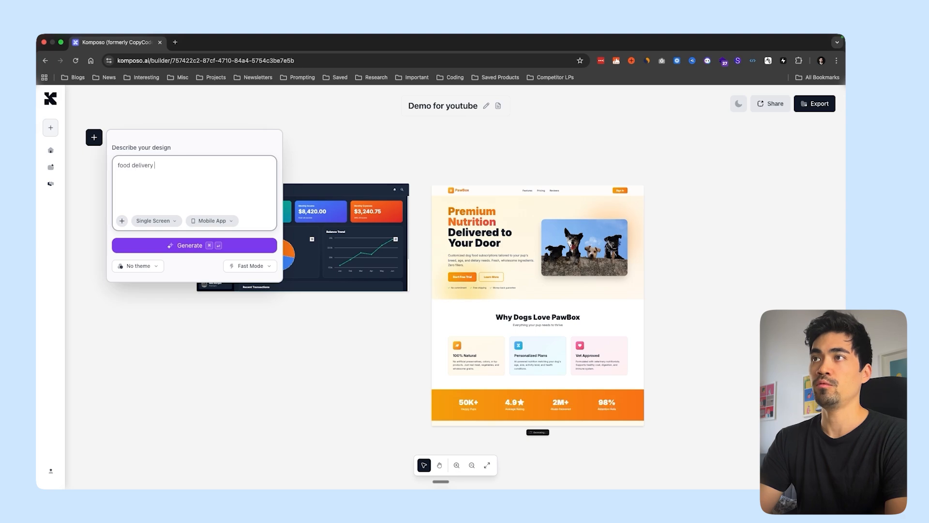
{"action": "type", "text": "app"}
{"action": "scroll", "coordinate": [300, 376], "scroll_direction": "right", "scroll_amount": 10}
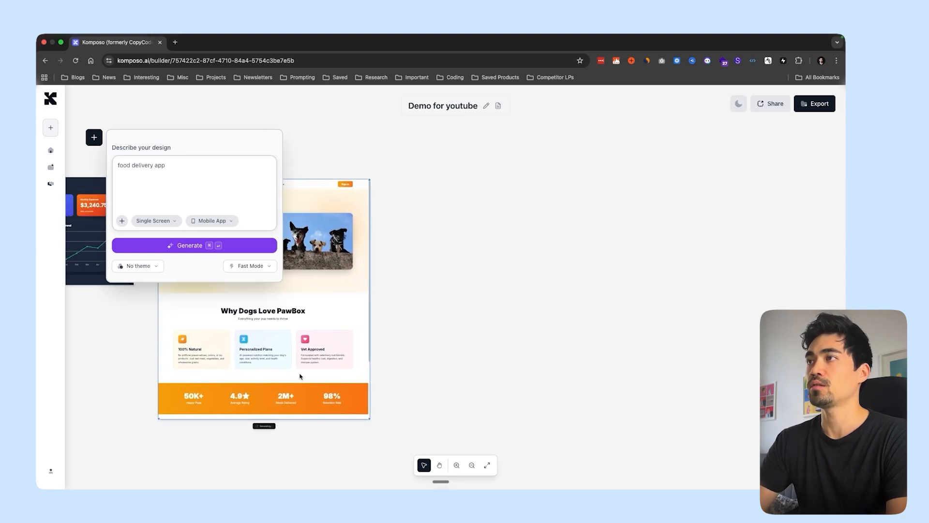
{"action": "key", "text": "super+Return"}
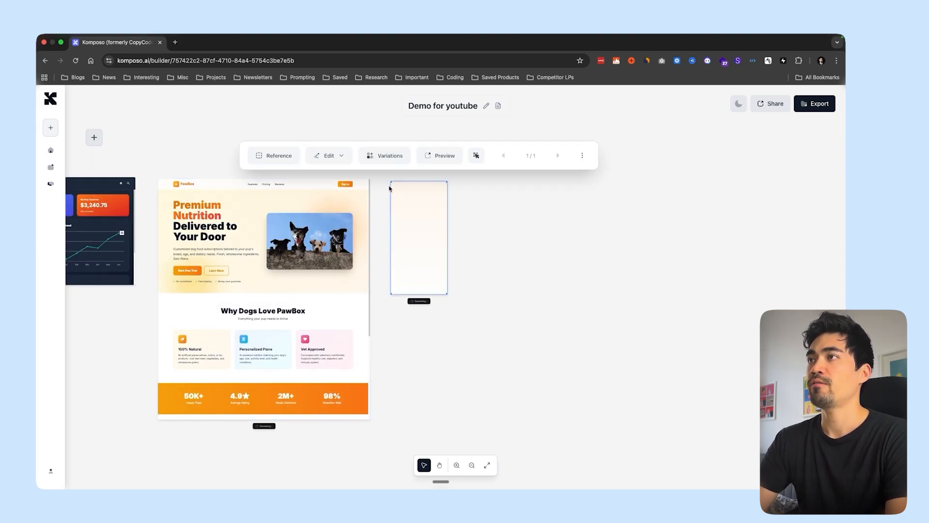
- Generate a Component design from the description "sign in component" and place it beside the food delivery screen
{"action": "left_click", "coordinate": [95, 138]}
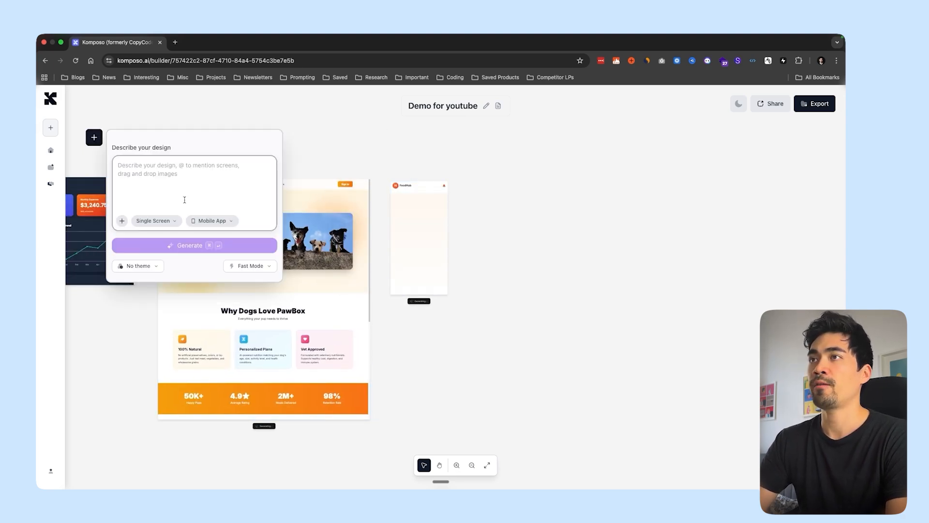
{"action": "left_click", "coordinate": [206, 220]}
{"action": "left_click", "coordinate": [203, 281]}
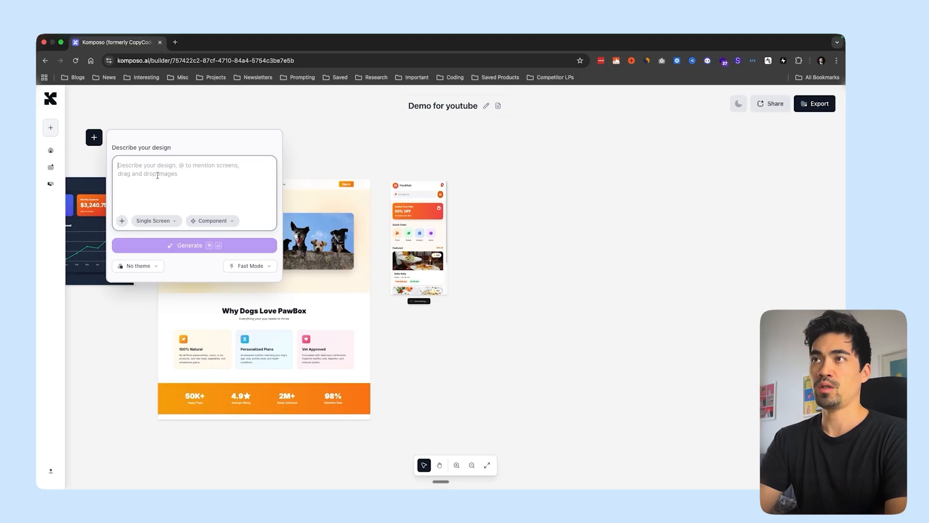
{"action": "type", "text": "sign "}
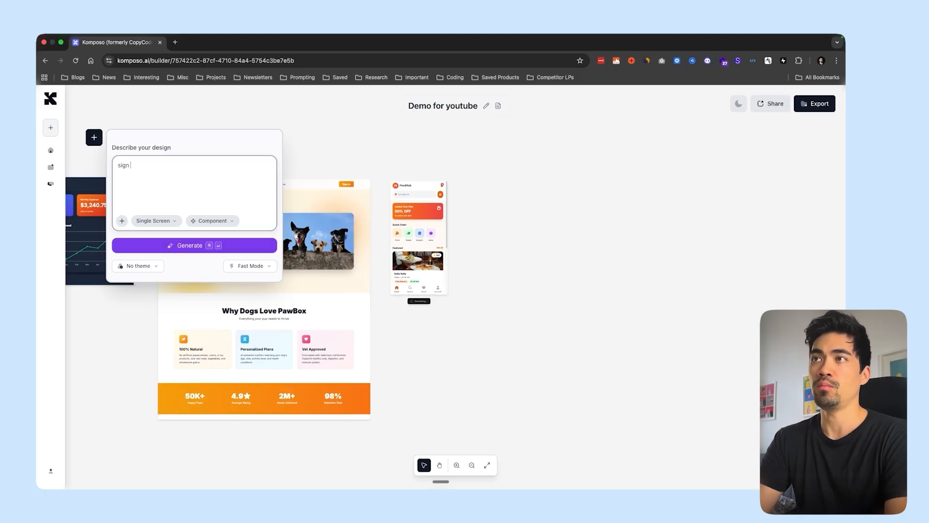
{"action": "type", "text": "in componen"}
{"action": "key", "text": "BackSpace"}
{"action": "key", "text": "BackSpace"}
{"action": "type", "text": "nent"}
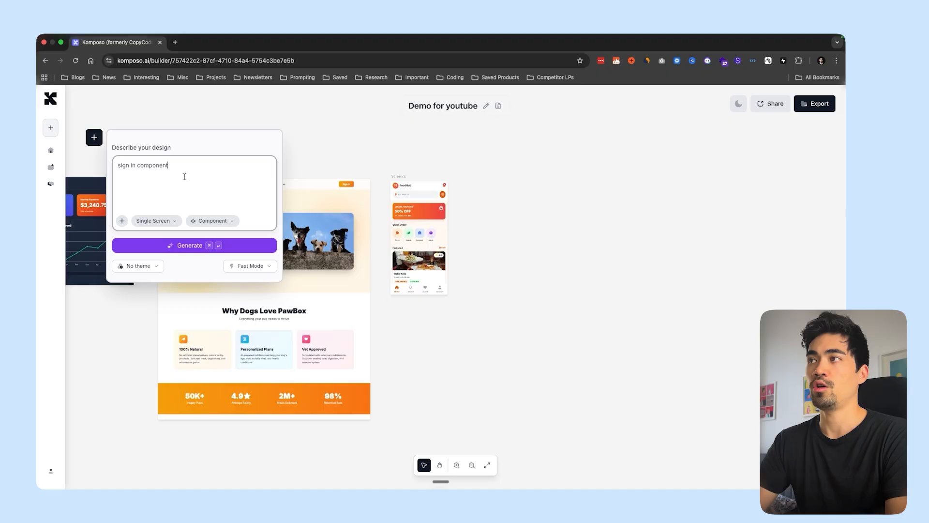
{"action": "key", "text": "super+Return"}
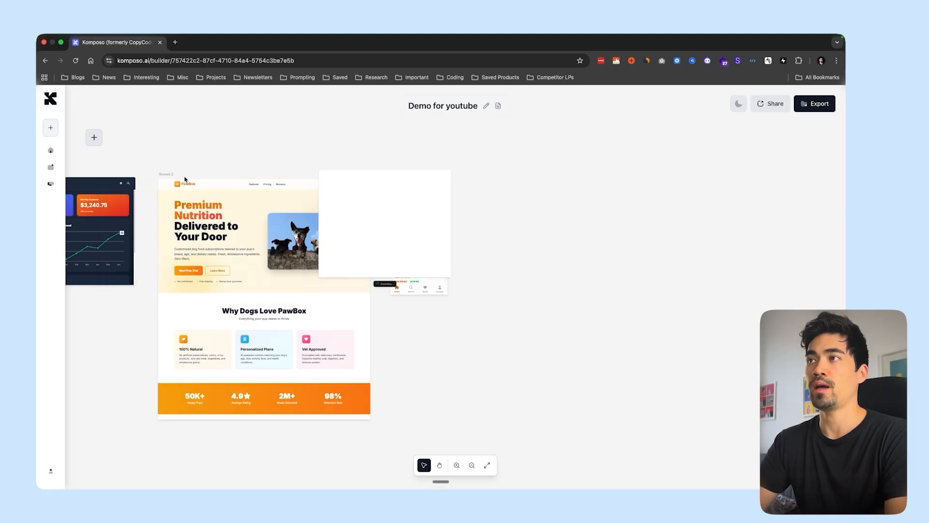
{"action": "left_click_drag", "start_coordinate": [375, 227], "coordinate": [533, 235]}
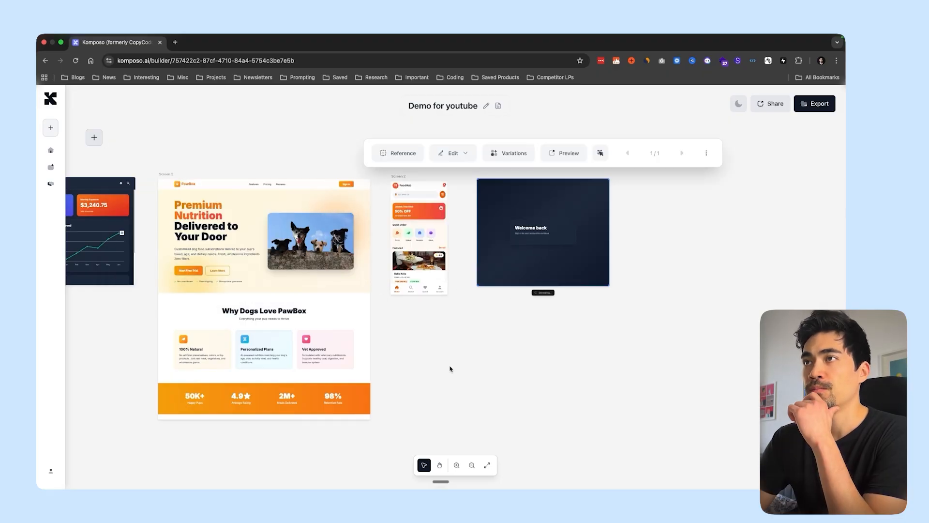
- Select the finance dashboard screen and examine its layout, charts and scrollable content on the canvas
{"action": "scroll", "coordinate": [451, 369], "scroll_direction": "left", "scroll_amount": 5}
{"action": "scroll", "coordinate": [238, 307], "scroll_direction": "up", "scroll_amount": 5}
{"action": "scroll", "coordinate": [239, 307], "scroll_direction": "up", "scroll_amount": 5}
{"action": "scroll", "coordinate": [238, 307], "scroll_direction": "left", "scroll_amount": 2}
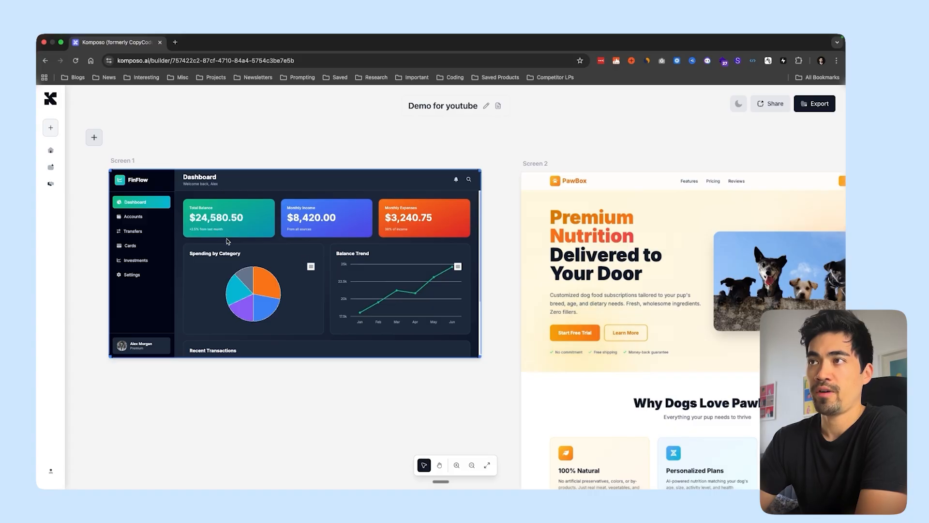
{"action": "left_click", "coordinate": [328, 278]}
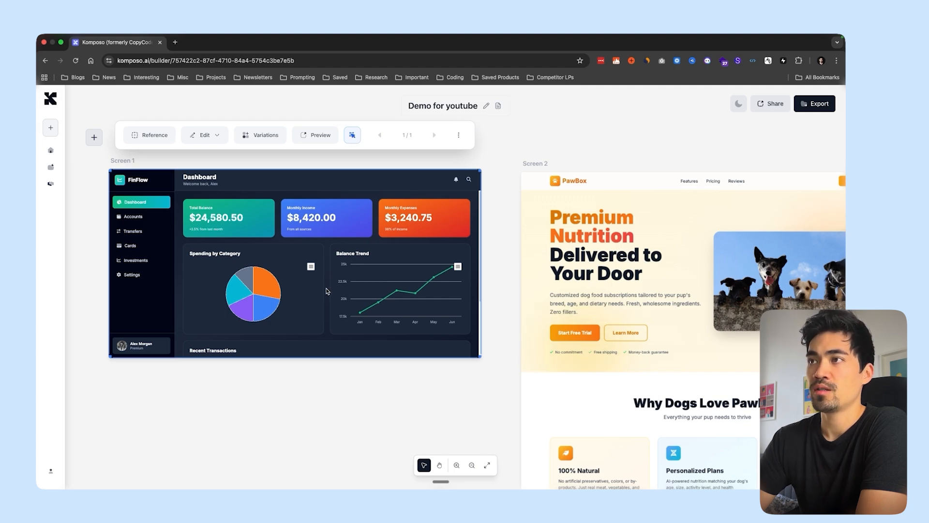
{"action": "scroll", "coordinate": [317, 293], "scroll_direction": "down", "scroll_amount": 4}
{"action": "scroll", "coordinate": [313, 286], "scroll_direction": "up", "scroll_amount": 4}
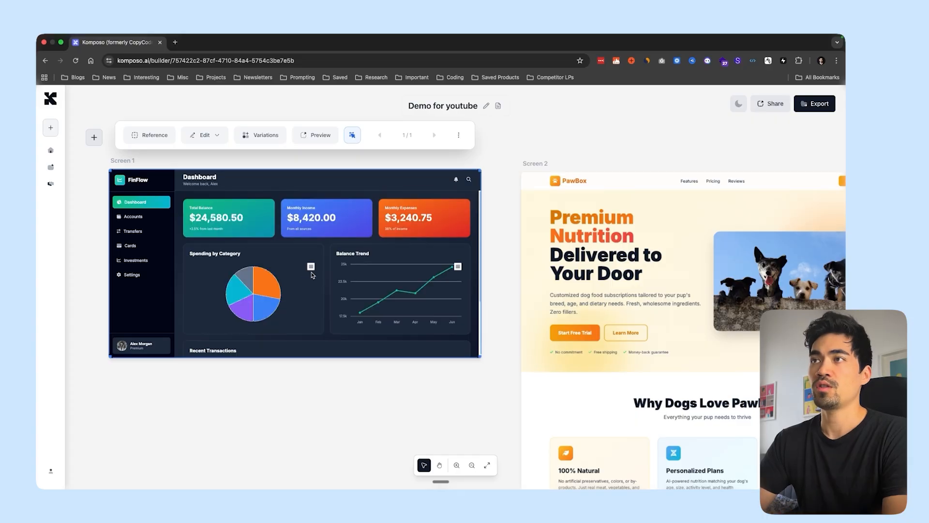
{"action": "scroll", "coordinate": [312, 275], "scroll_direction": "down", "scroll_amount": 3}
{"action": "scroll", "coordinate": [310, 278], "scroll_direction": "up", "scroll_amount": 3}
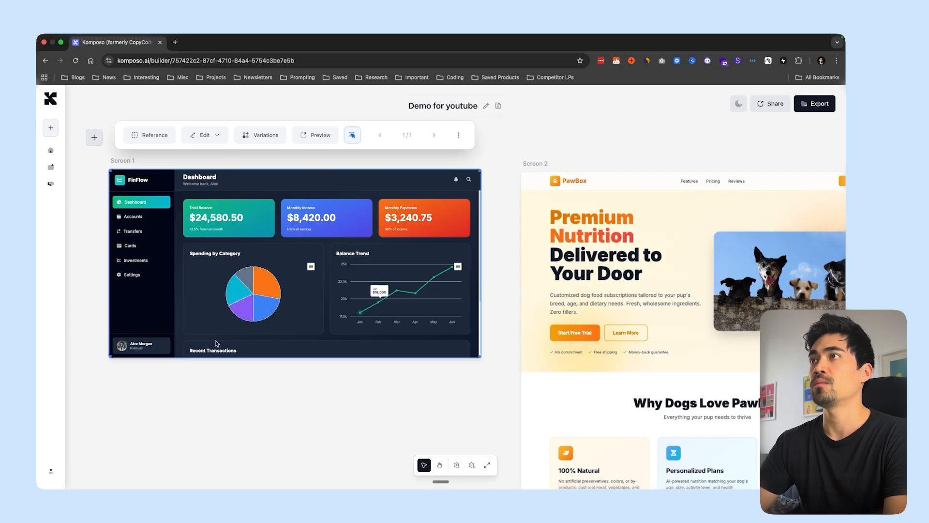
- Preview the finance dashboard in a separate tab, look through the whole page, and close the preview
{"action": "left_click", "coordinate": [314, 136]}
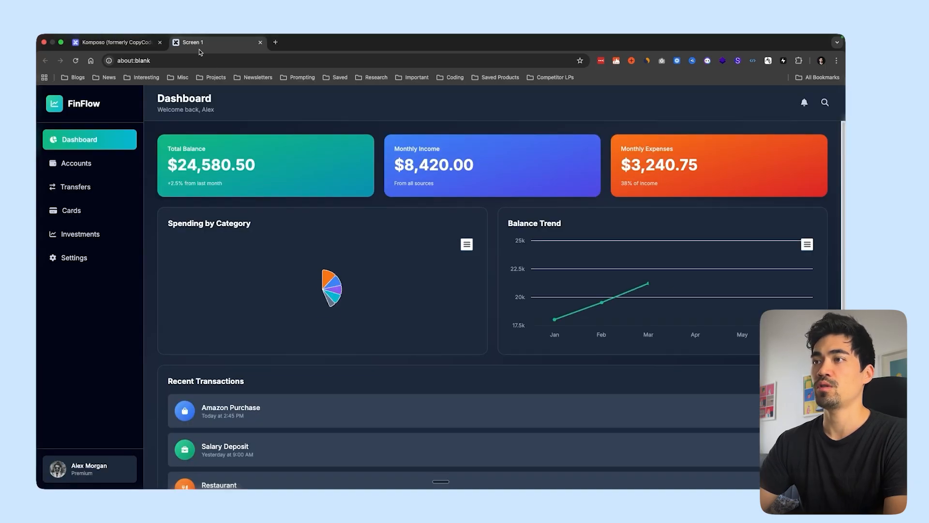
{"action": "scroll", "coordinate": [468, 315], "scroll_direction": "down", "scroll_amount": 2}
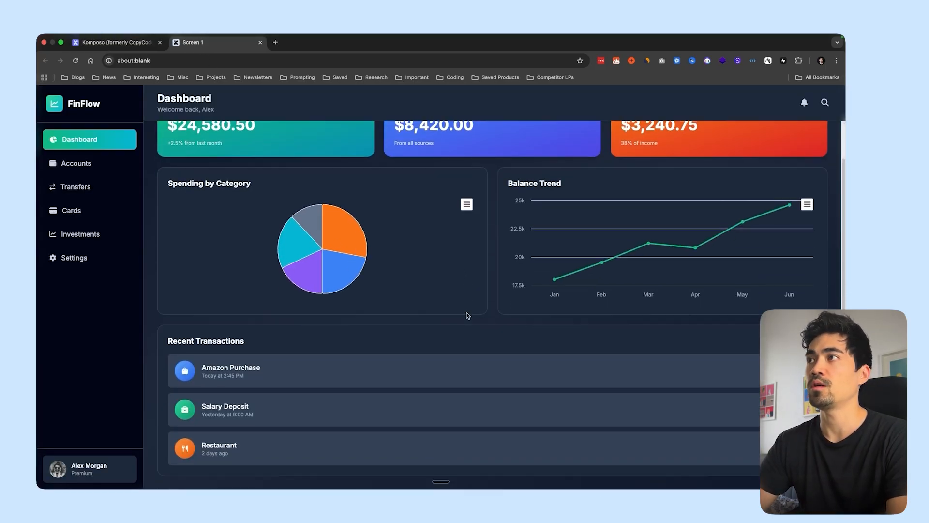
{"action": "scroll", "coordinate": [467, 316], "scroll_direction": "up", "scroll_amount": 2}
{"action": "left_click", "coordinate": [261, 43]}
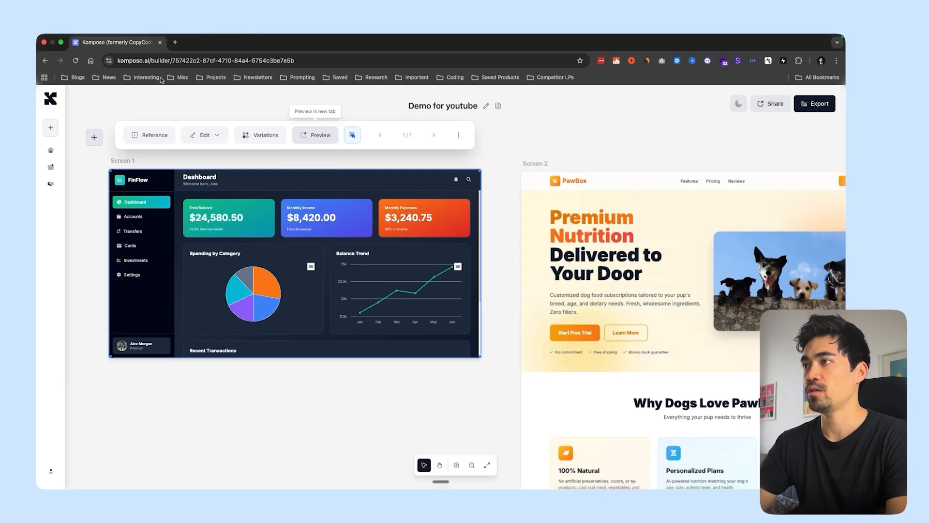
- Select the PawBox marketing website screen and examine its hero, feature, testimonial and pricing sections on the canvas
{"action": "left_click", "coordinate": [486, 413]}
{"action": "scroll", "coordinate": [487, 414], "scroll_direction": "right", "scroll_amount": 1}
{"action": "scroll", "coordinate": [486, 414], "scroll_direction": "right", "scroll_amount": 5}
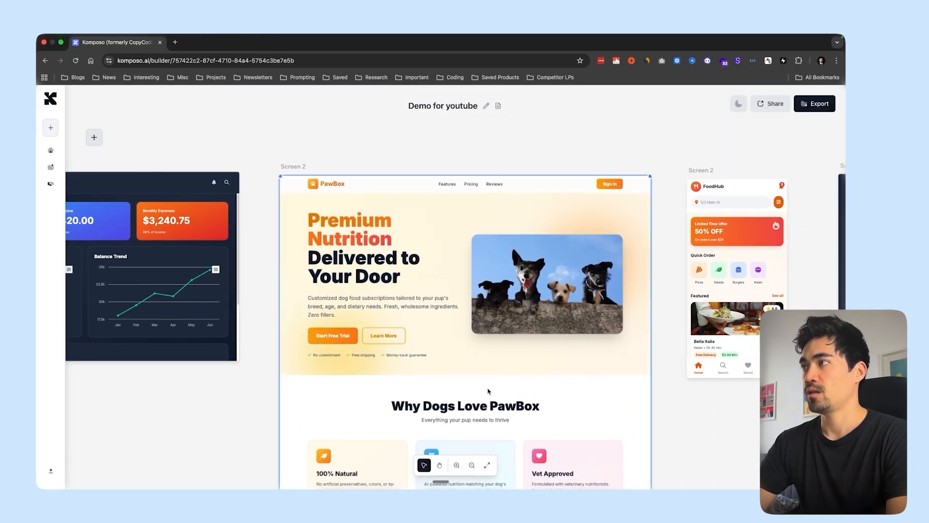
{"action": "scroll", "coordinate": [523, 345], "scroll_direction": "down", "scroll_amount": 2}
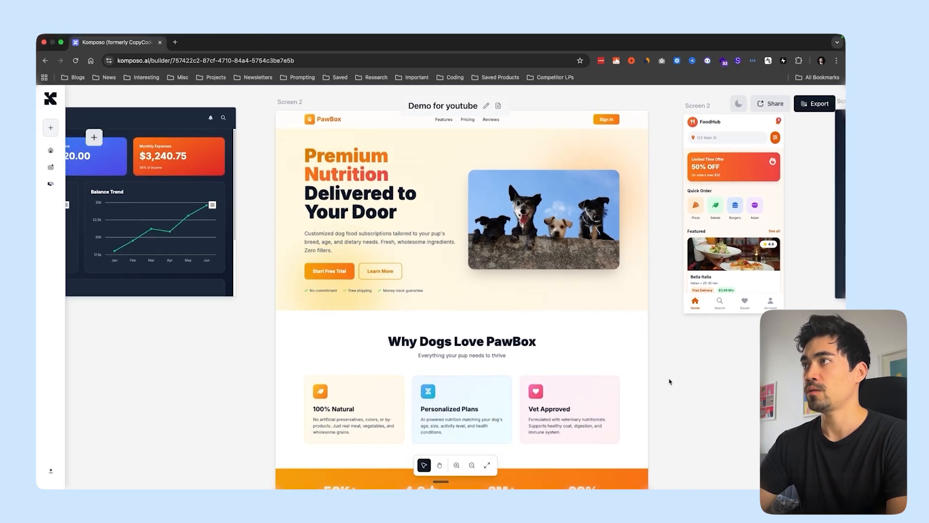
{"action": "scroll", "coordinate": [668, 379], "scroll_direction": "down", "scroll_amount": 2}
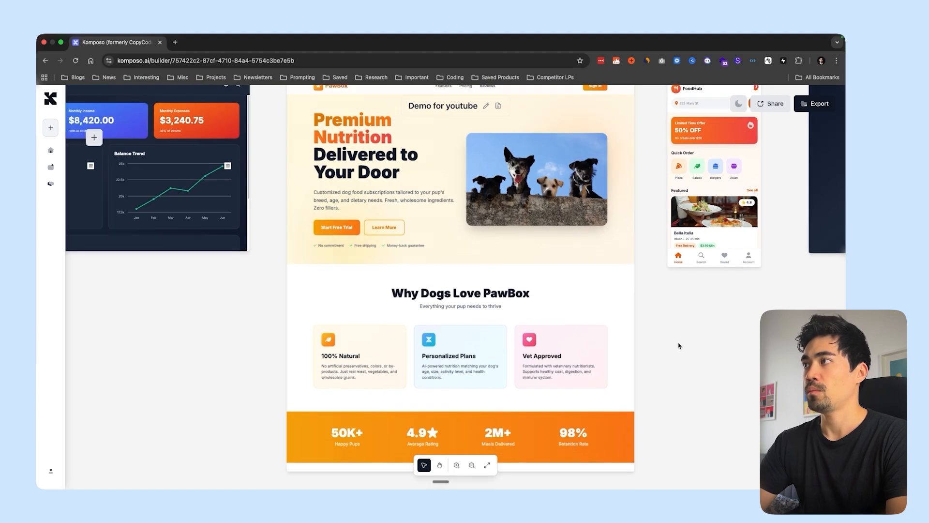
{"action": "scroll", "coordinate": [683, 343], "scroll_direction": "up", "scroll_amount": 3}
{"action": "left_click", "coordinate": [573, 314]}
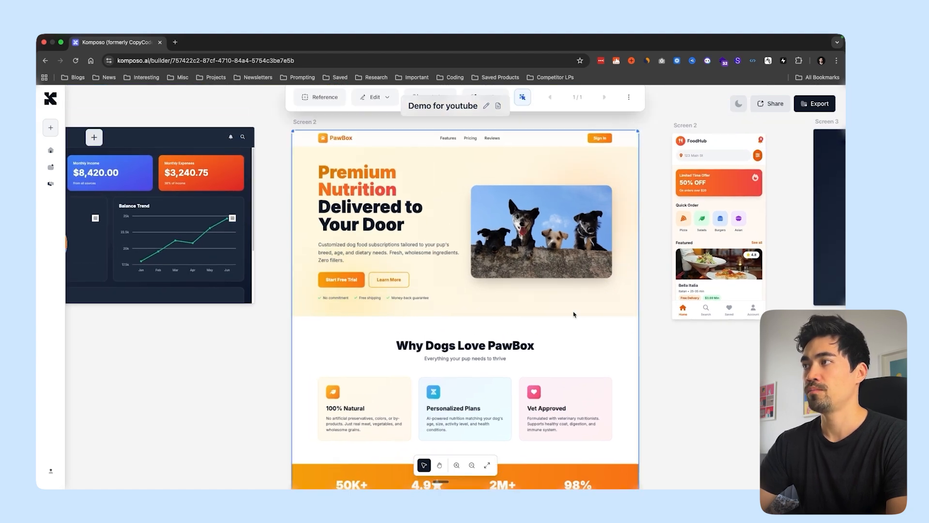
{"action": "scroll", "coordinate": [573, 315], "scroll_direction": "down", "scroll_amount": 10}
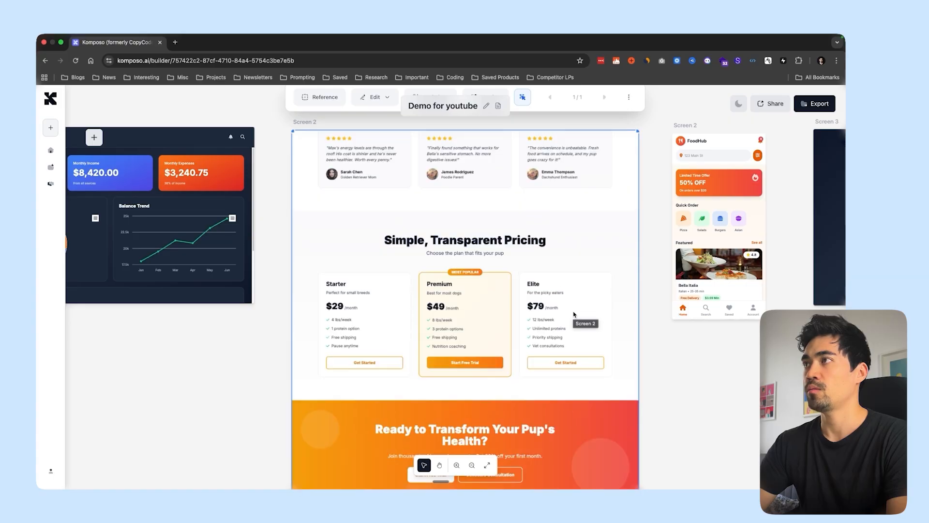
{"action": "scroll", "coordinate": [574, 315], "scroll_direction": "up", "scroll_amount": 10}
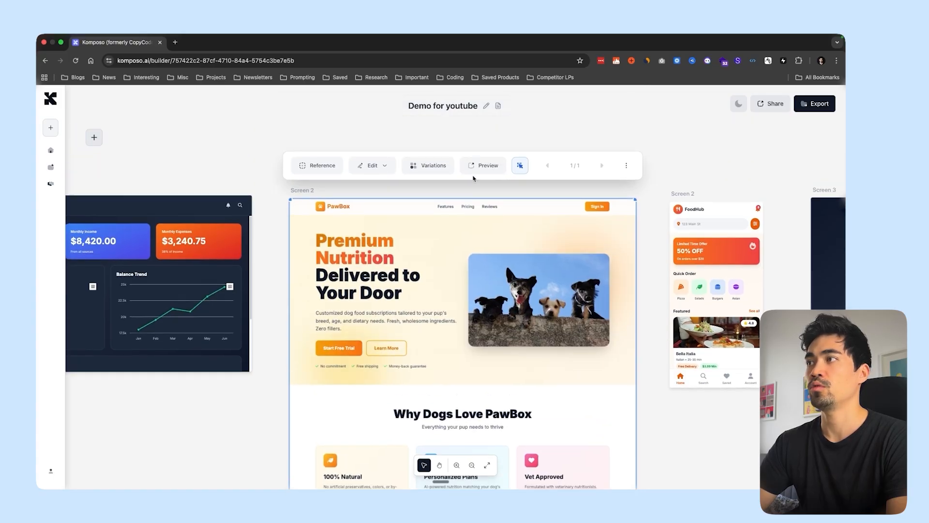
- Preview the PawBox website in a separate tab, look through the whole page, and close the preview
{"action": "left_click", "coordinate": [484, 166]}
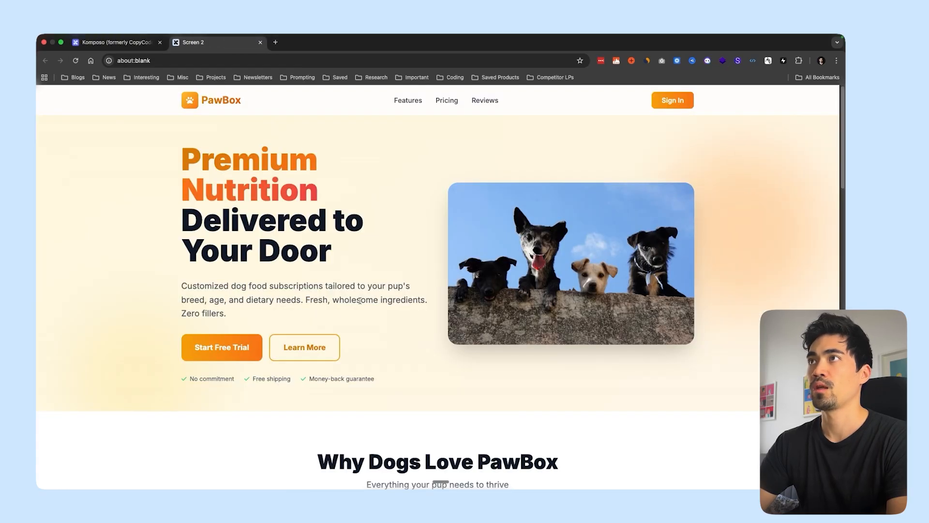
{"action": "scroll", "coordinate": [360, 300], "scroll_direction": "down", "scroll_amount": 10}
{"action": "scroll", "coordinate": [344, 295], "scroll_direction": "up", "scroll_amount": 10}
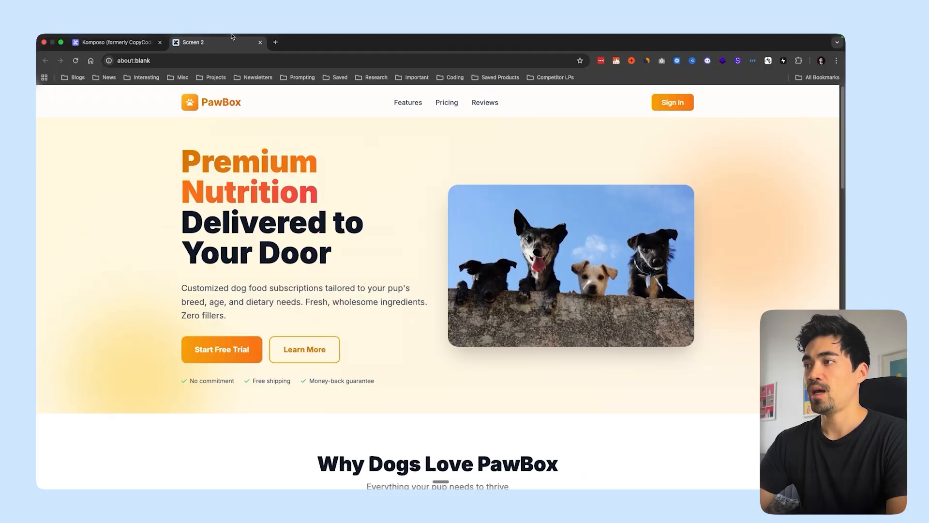
{"action": "left_click", "coordinate": [260, 43]}
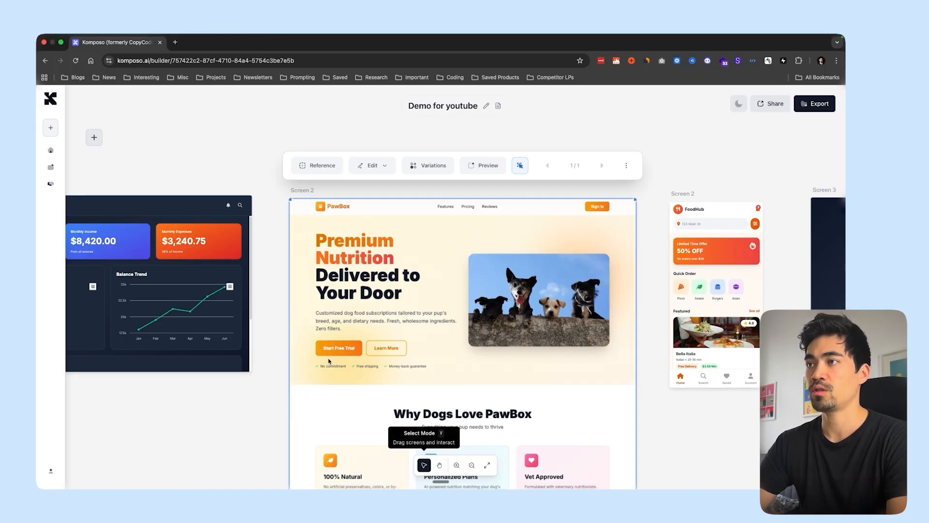
- Look over the PawBox screen once more and view all four generated screens together on the canvas
{"action": "scroll", "coordinate": [329, 361], "scroll_direction": "down", "scroll_amount": 10}
{"action": "scroll", "coordinate": [328, 361], "scroll_direction": "up", "scroll_amount": 10}
{"action": "scroll", "coordinate": [249, 409], "scroll_direction": "down", "scroll_amount": 3}
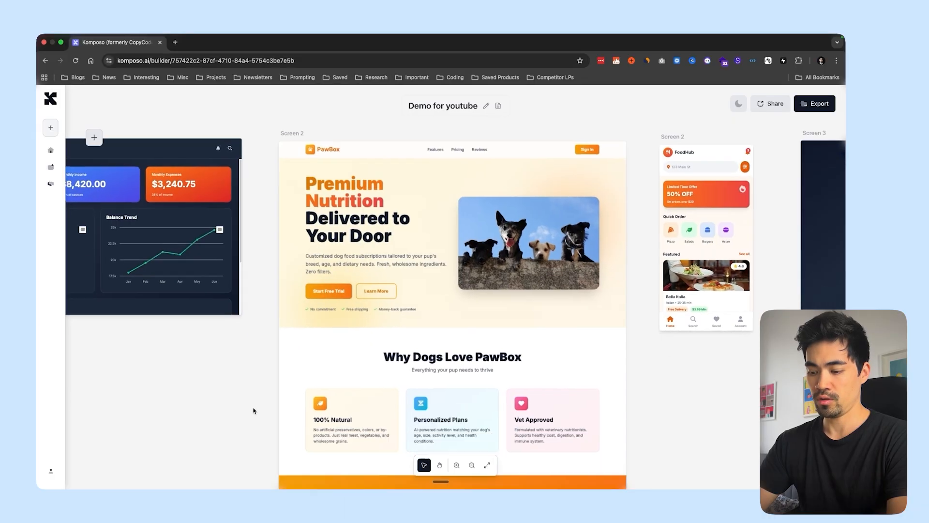
{"action": "scroll", "coordinate": [253, 411], "scroll_direction": "down", "scroll_amount": 5}
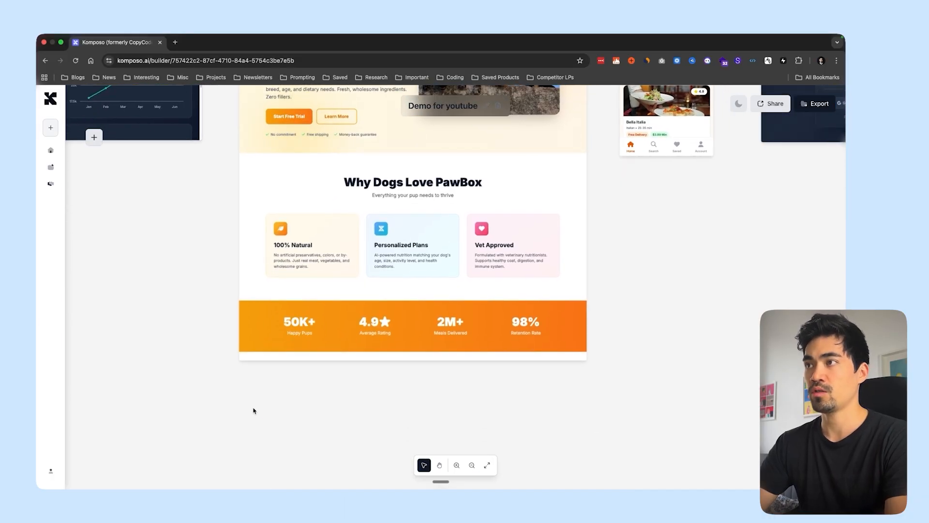
{"action": "scroll", "coordinate": [254, 411], "scroll_direction": "up", "scroll_amount": 6}
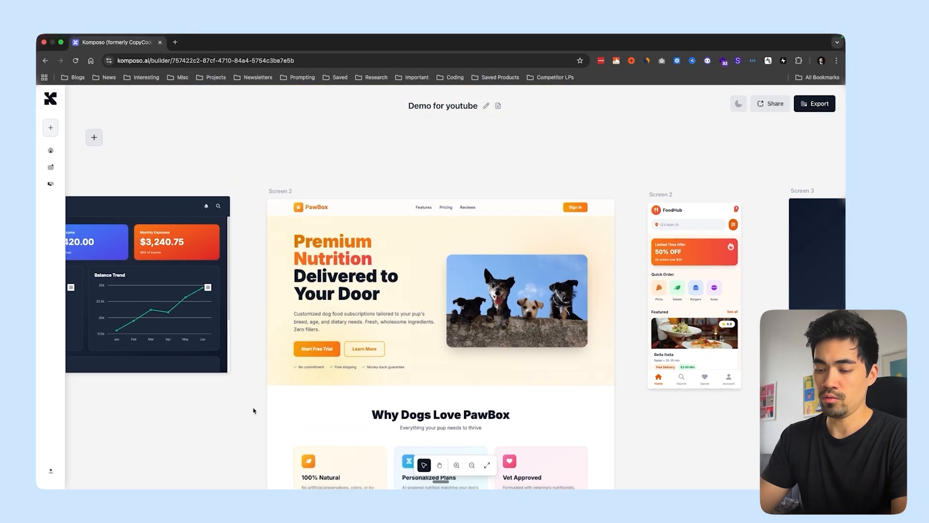
{"action": "scroll", "coordinate": [254, 410], "scroll_direction": "down", "scroll_amount": 1}
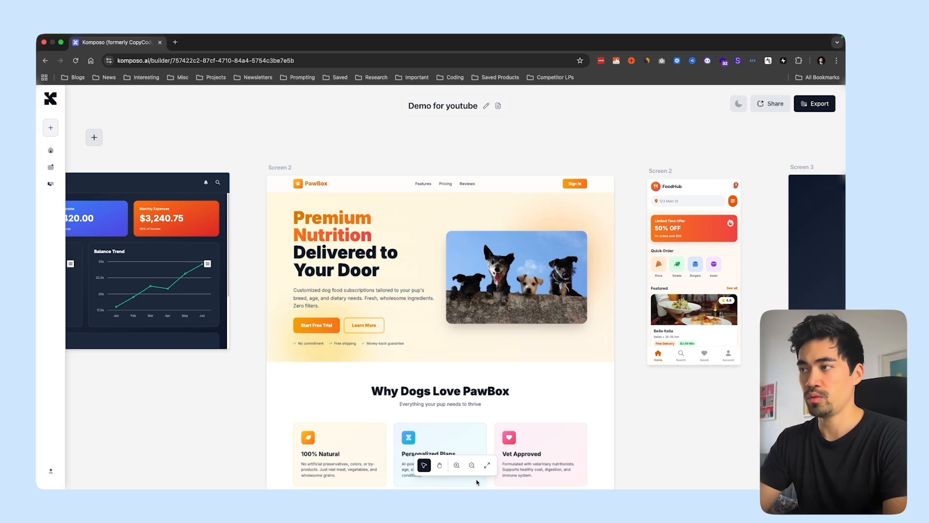
{"action": "left_click", "coordinate": [472, 466]}
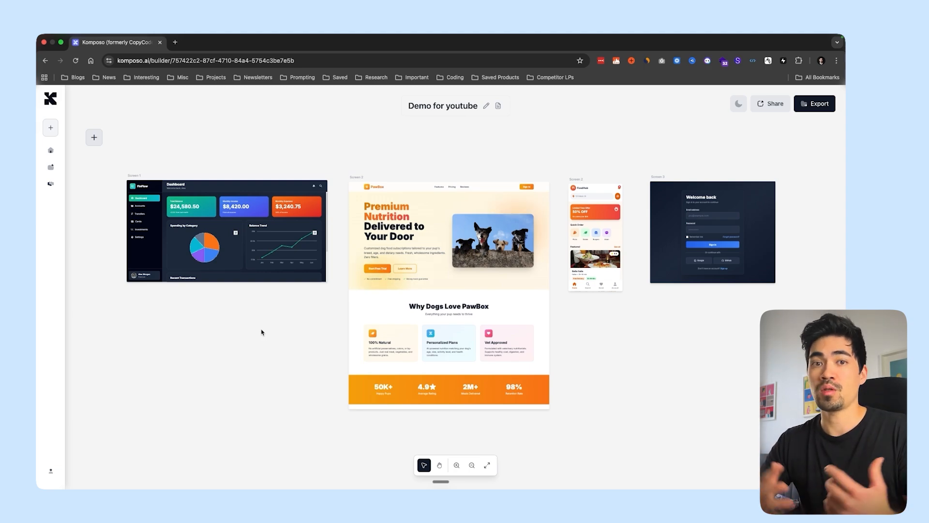
- Start a new design in the empty canvas area beyond the sign-in component and set its type to Web App
{"action": "scroll", "coordinate": [262, 329], "scroll_direction": "right", "scroll_amount": 15}
{"action": "scroll", "coordinate": [220, 328], "scroll_direction": "left", "scroll_amount": 3}
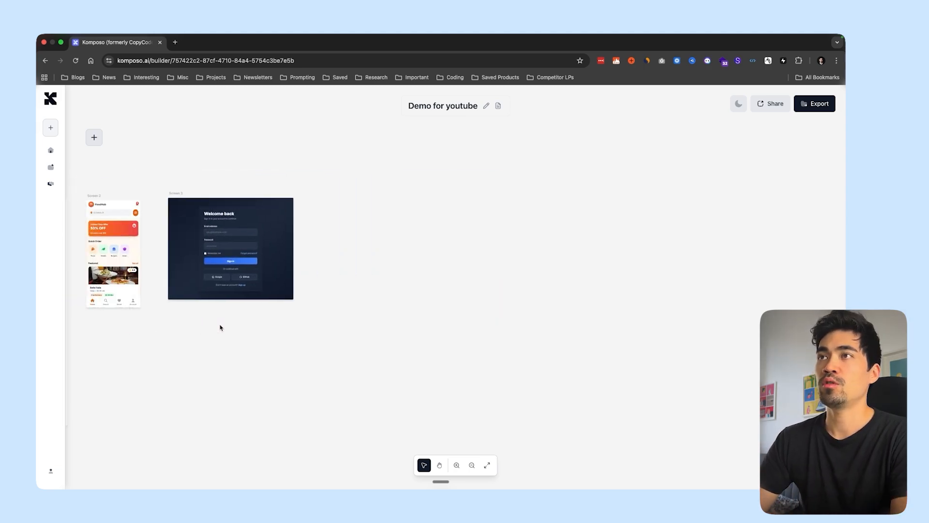
{"action": "scroll", "coordinate": [220, 327], "scroll_direction": "right", "scroll_amount": 4}
{"action": "left_click", "coordinate": [94, 138]}
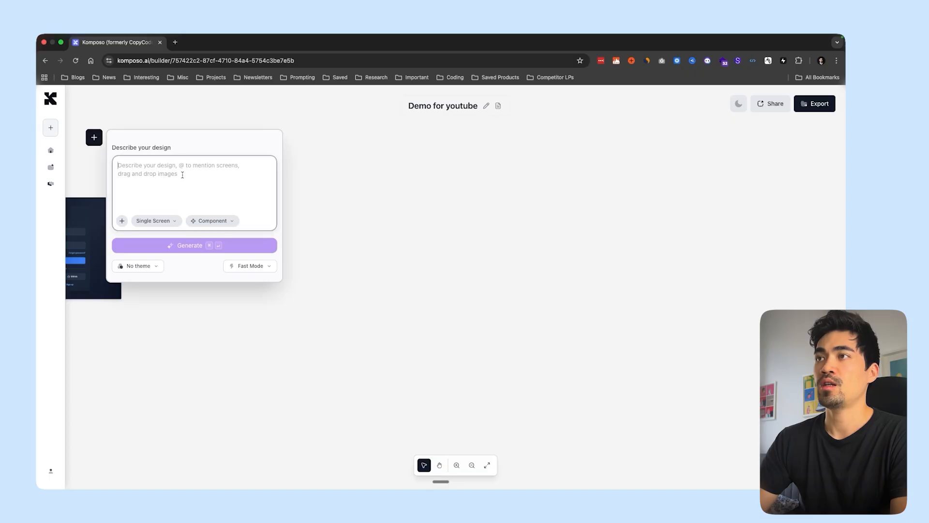
{"action": "scroll", "coordinate": [226, 390], "scroll_direction": "up", "scroll_amount": 2}
{"action": "left_click", "coordinate": [212, 221]}
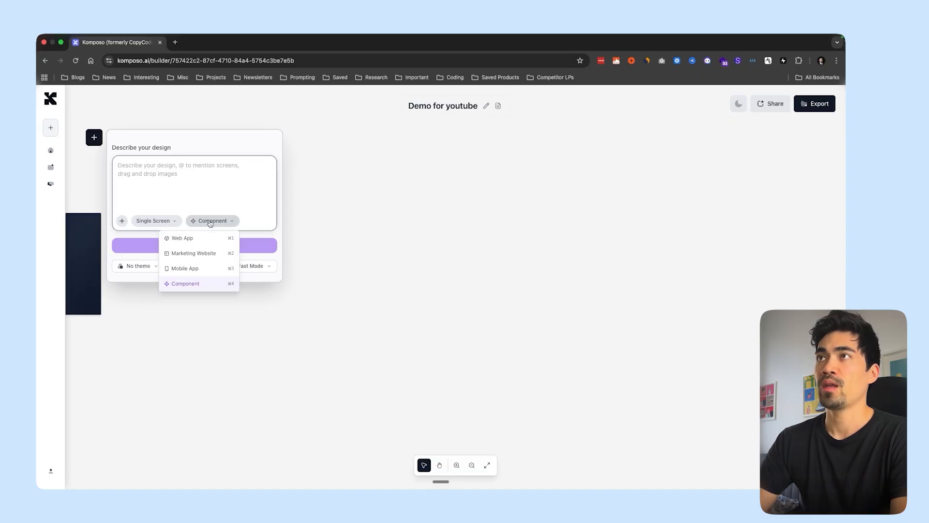
{"action": "left_click", "coordinate": [184, 239]}
- Open dribbble.com in a new browser tab and browse the popular shots
{"action": "left_click", "coordinate": [176, 43]}
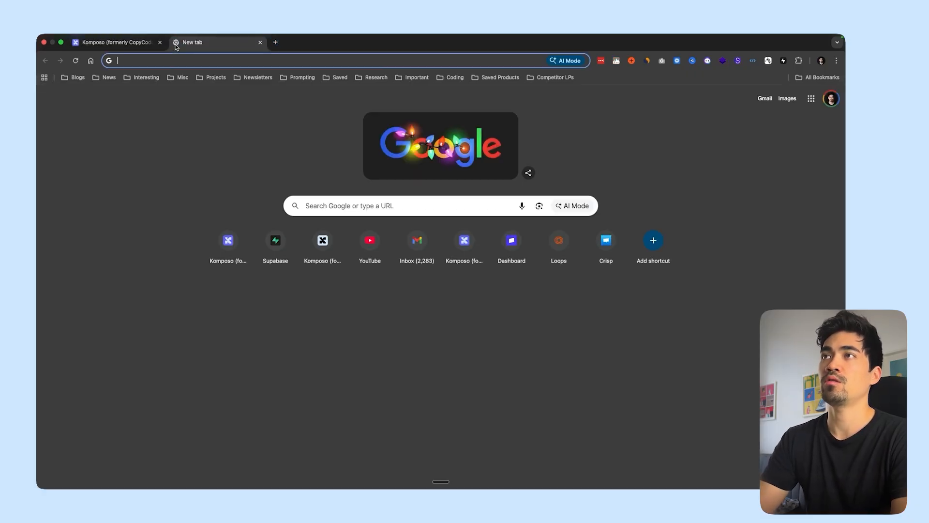
{"action": "type", "text": "dribbble.com"}
{"action": "key", "text": "Return"}
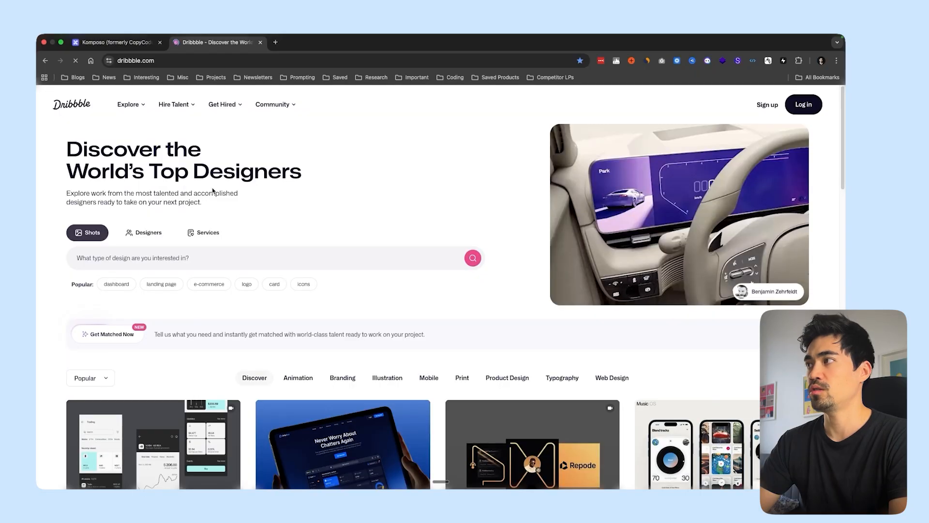
{"action": "scroll", "coordinate": [345, 293], "scroll_direction": "down", "scroll_amount": 4}
{"action": "scroll", "coordinate": [346, 293], "scroll_direction": "down", "scroll_amount": 2}
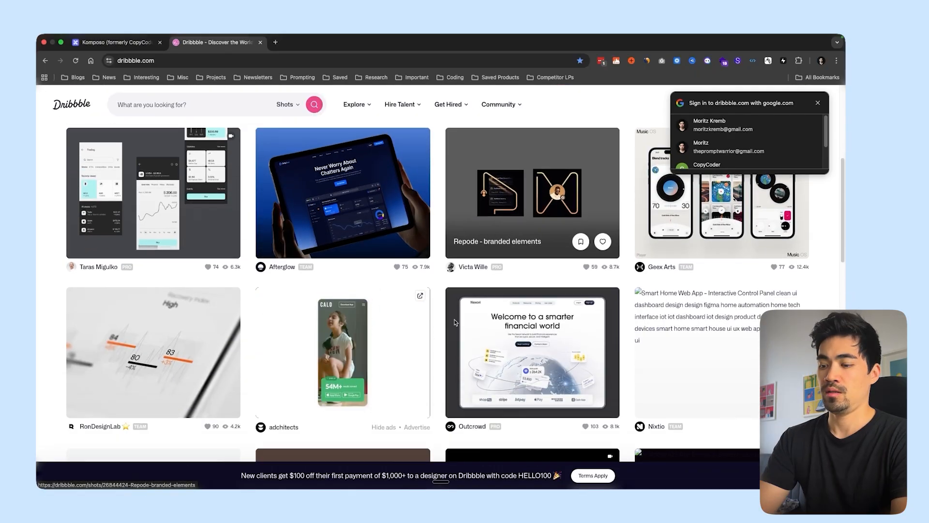
- Search the Dribbble shots for "dashboard"
{"action": "scroll", "coordinate": [436, 310], "scroll_direction": "up", "scroll_amount": 10}
{"action": "left_click", "coordinate": [161, 257]}
{"action": "type", "text": "da"}
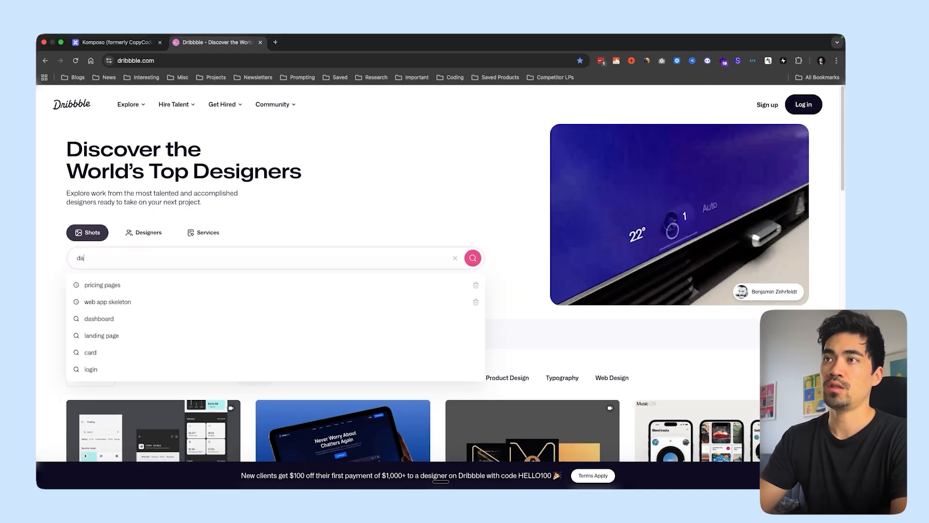
{"action": "type", "text": "shboard"}
{"action": "key", "text": "Return"}
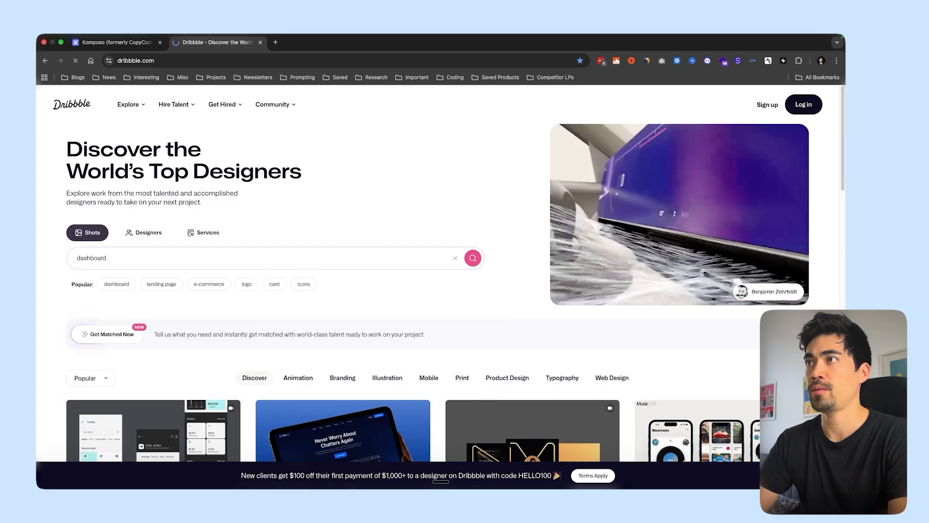
- Open the green Task Management Dashboard shot by Fireart Studio and copy its image
{"action": "scroll", "coordinate": [291, 309], "scroll_direction": "down", "scroll_amount": 1}
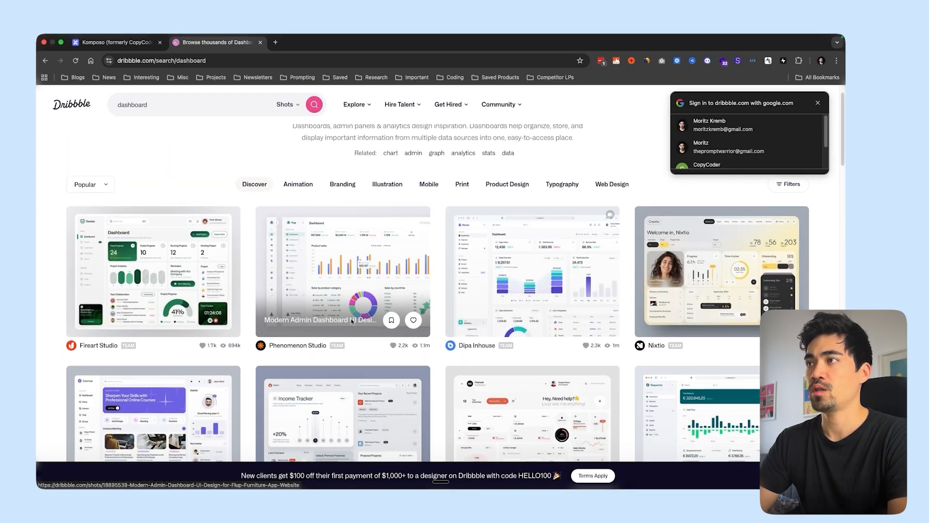
{"action": "left_click", "coordinate": [154, 267]}
{"action": "scroll", "coordinate": [406, 261], "scroll_direction": "down", "scroll_amount": 3}
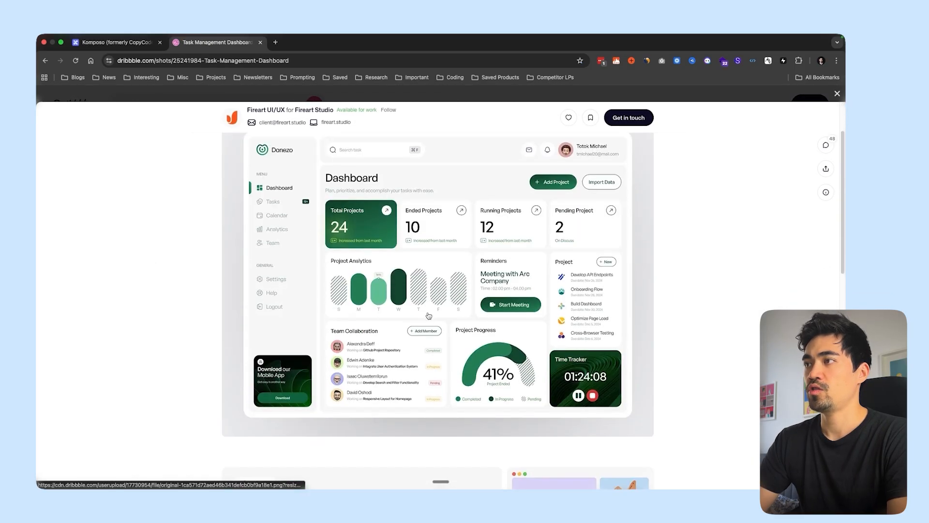
{"action": "right_click", "coordinate": [406, 260]}
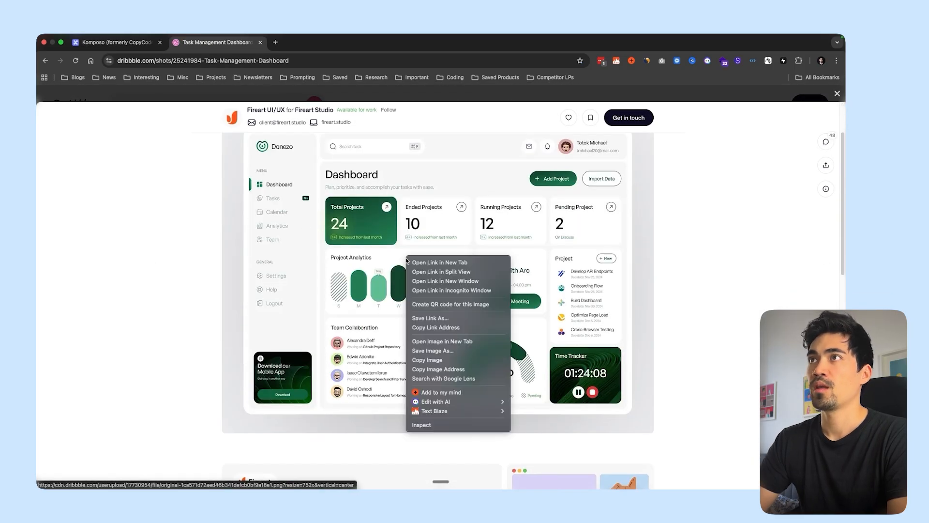
{"action": "left_click", "coordinate": [428, 360]}
- Switch back to Komposo and paste the copied dashboard image into the design description as a reference
{"action": "left_click", "coordinate": [133, 43]}
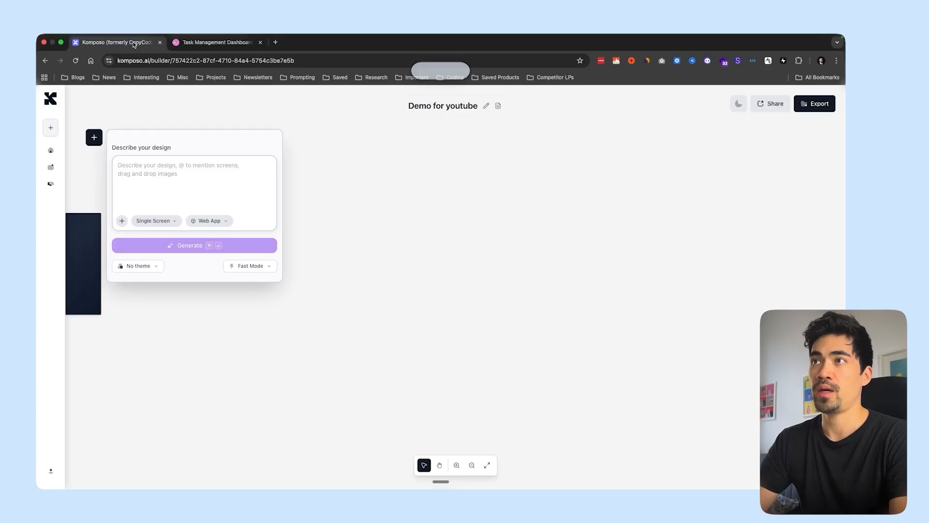
{"action": "left_click", "coordinate": [169, 164]}
{"action": "key", "text": "super+v"}
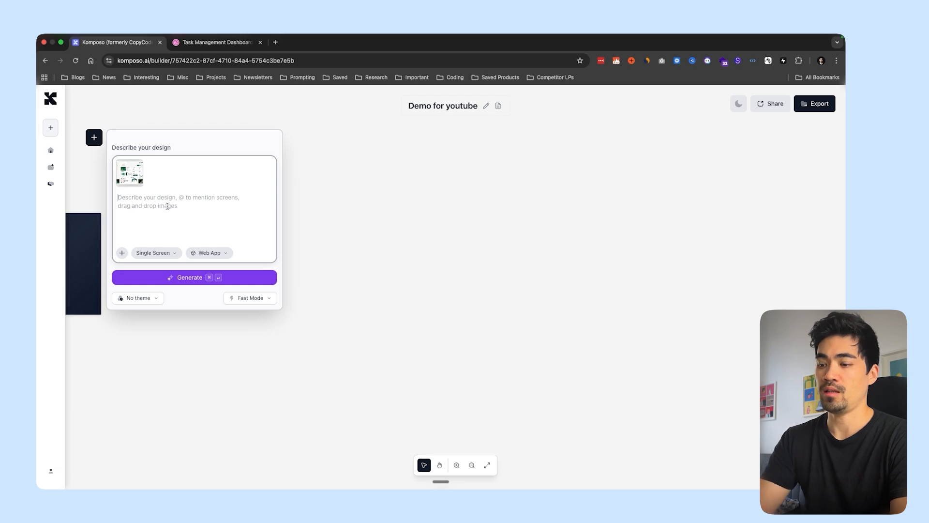
{"action": "type", "text": "clone this"}
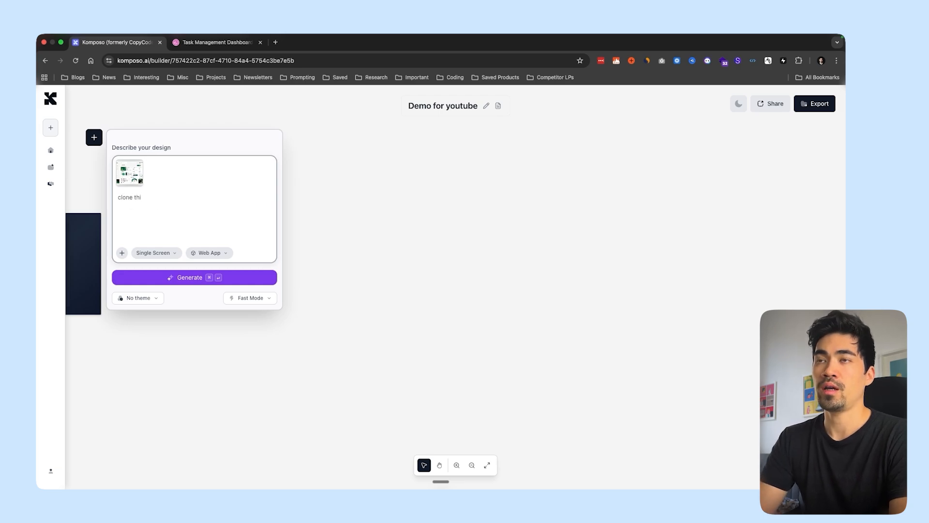
{"action": "key", "text": "BackSpace"}
{"action": "key", "text": "BackSpace"}
{"action": "key", "text": "BackSpace"}
{"action": "key", "text": "BackSpace"}
{"action": "key", "text": "BackSpace"}
{"action": "key", "text": "BackSpace"}
{"action": "key", "text": "BackSpace"}
{"action": "key", "text": "BackSpace"}
{"action": "key", "text": "BackSpace"}
{"action": "key", "text": "BackSpace"}
{"action": "type", "text": "us"}
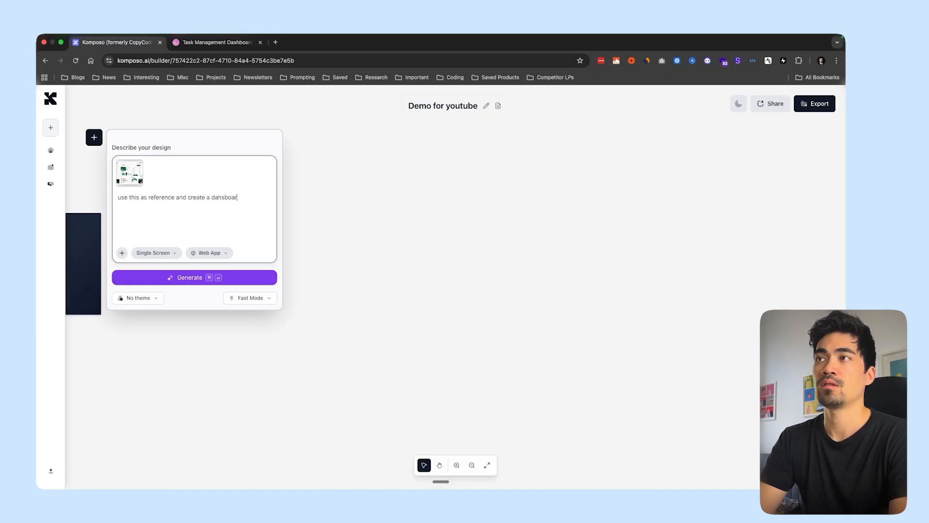
{"action": "type", "text": "in the same stlye"}
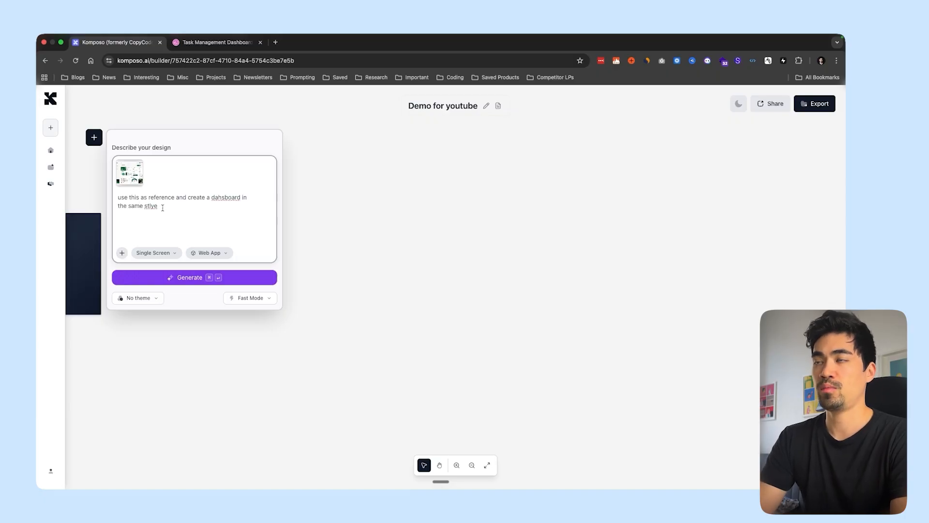
- Replace the description with "clone this", set the generation mode to Design Max, and generate the Web App screen
{"action": "left_click_drag", "start_coordinate": [162, 205], "coordinate": [118, 199]}
{"action": "type", "text": "clone this"}
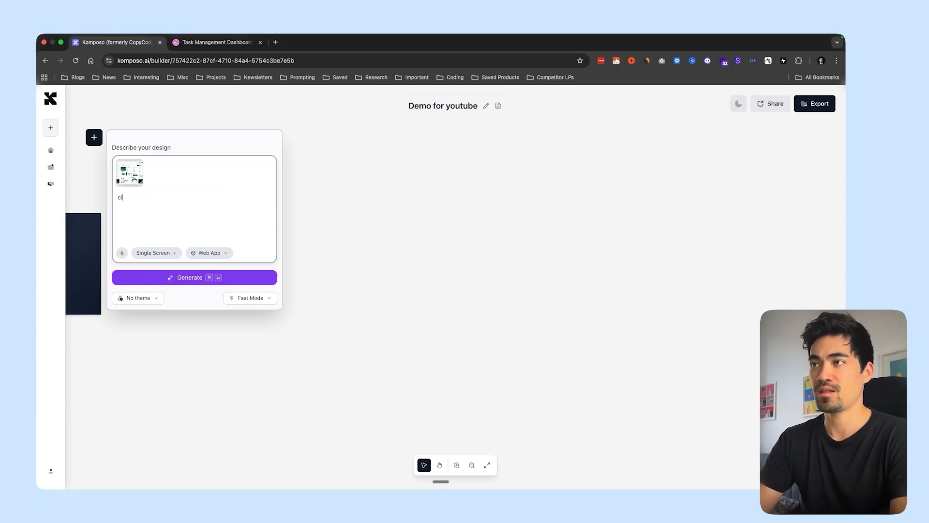
{"action": "left_click", "coordinate": [251, 298]}
{"action": "left_click", "coordinate": [239, 352]}
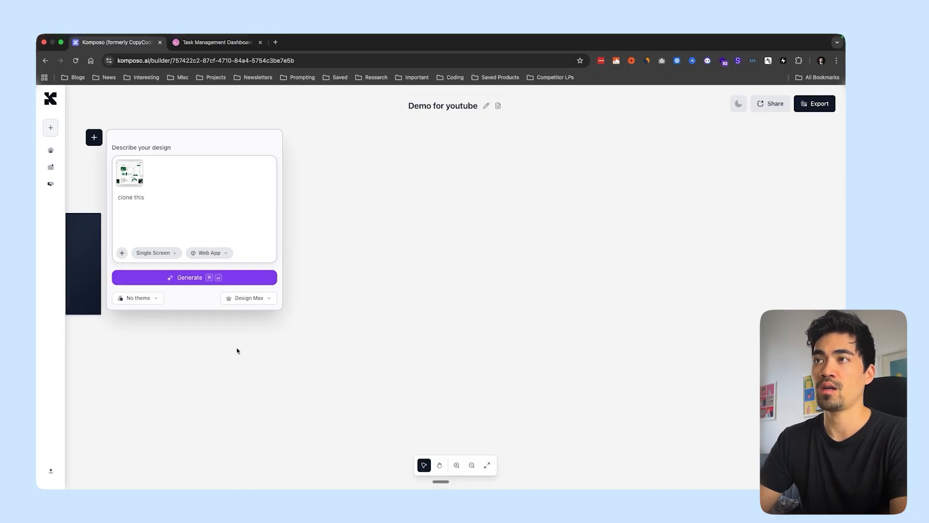
{"action": "left_click", "coordinate": [181, 213]}
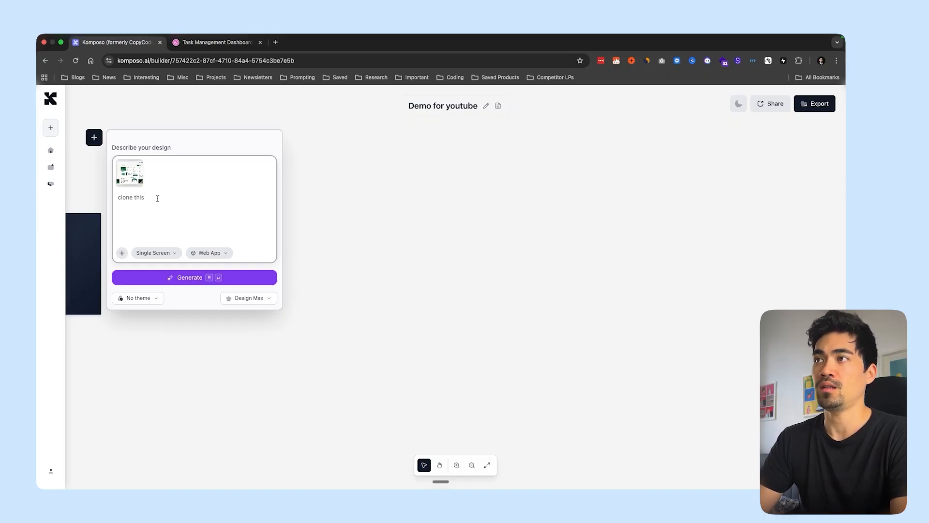
{"action": "left_click", "coordinate": [173, 277]}
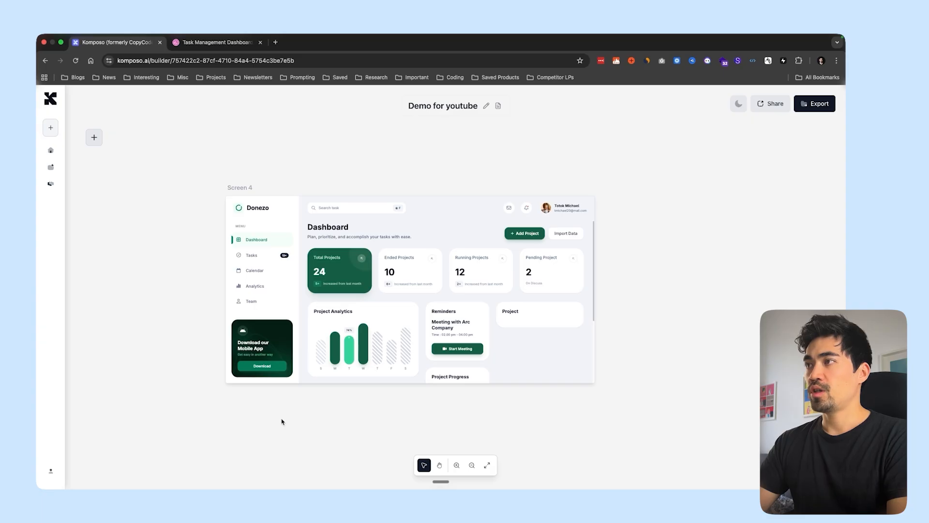
- Examine the cloned Donezo dashboard screen over its full length and compare it with the original Dribbble shot
{"action": "left_click", "coordinate": [464, 309]}
{"action": "scroll", "coordinate": [402, 301], "scroll_direction": "down", "scroll_amount": 3}
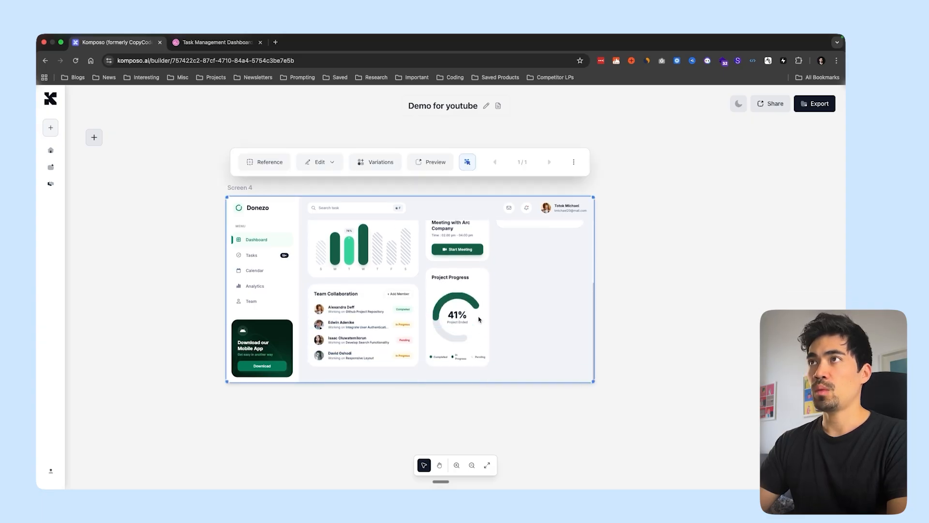
{"action": "scroll", "coordinate": [339, 281], "scroll_direction": "up", "scroll_amount": 3}
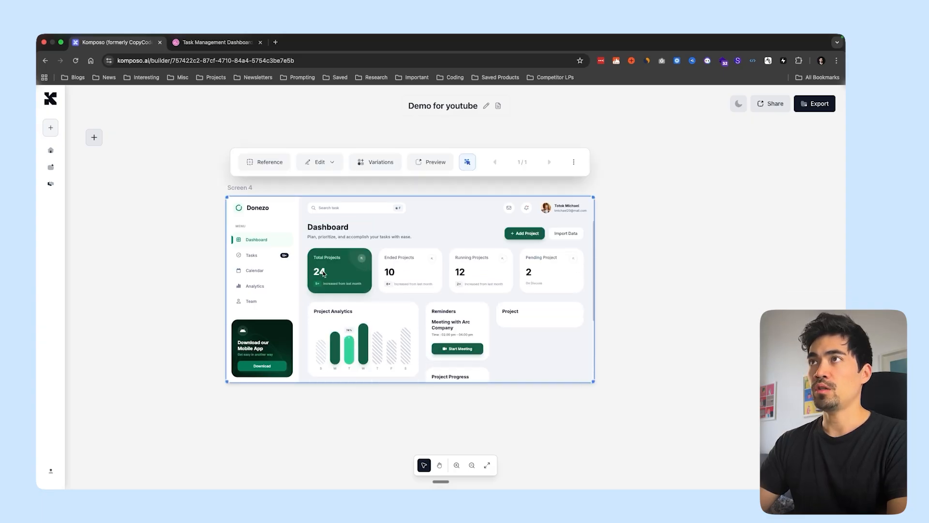
{"action": "left_click", "coordinate": [205, 41]}
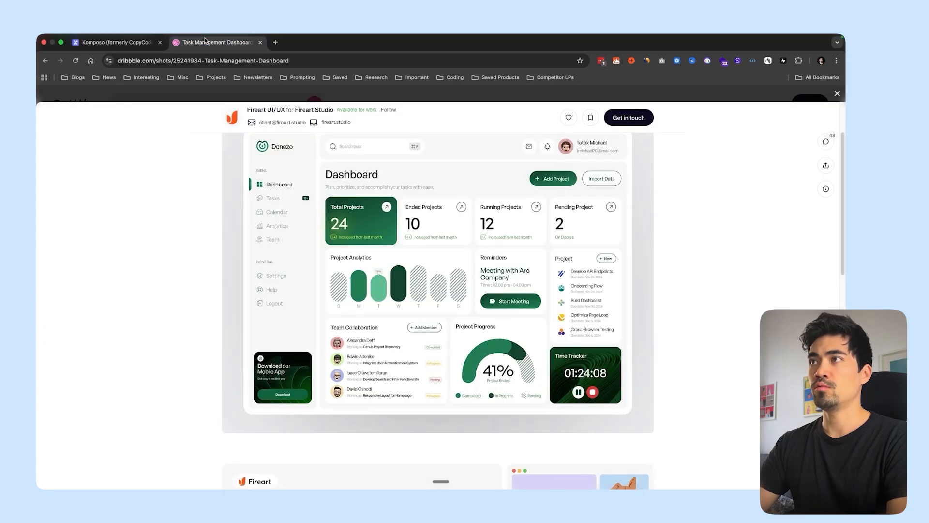
{"action": "left_click", "coordinate": [109, 42]}
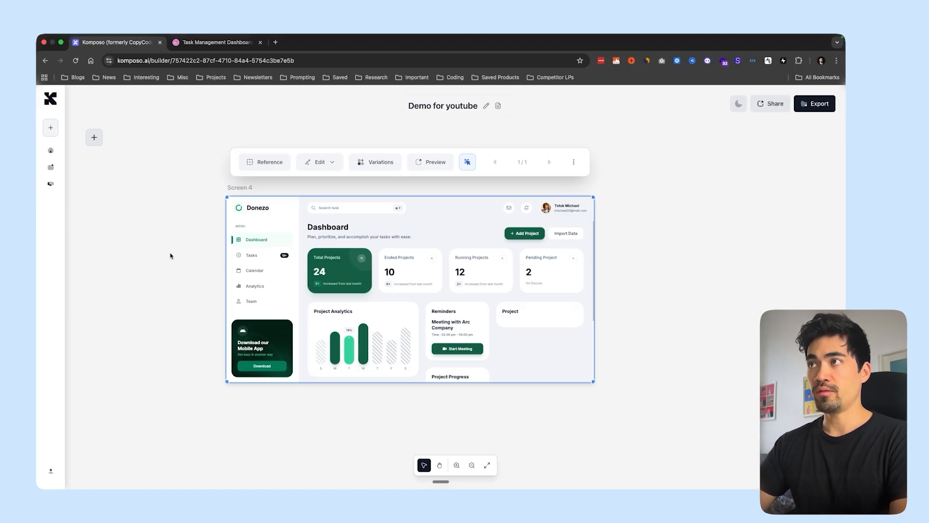
- Select the cloned Donezo dashboard screen and attach it as the reference for a new design
{"action": "scroll", "coordinate": [169, 256], "scroll_direction": "left", "scroll_amount": 1}
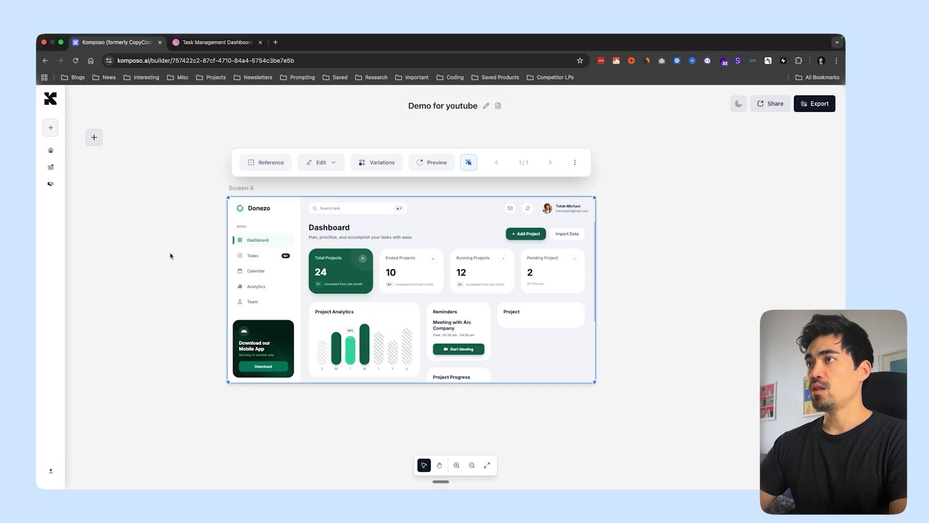
{"action": "scroll", "coordinate": [170, 255], "scroll_direction": "right", "scroll_amount": 1}
{"action": "left_click", "coordinate": [170, 256]}
{"action": "scroll", "coordinate": [170, 256], "scroll_direction": "up", "scroll_amount": 2}
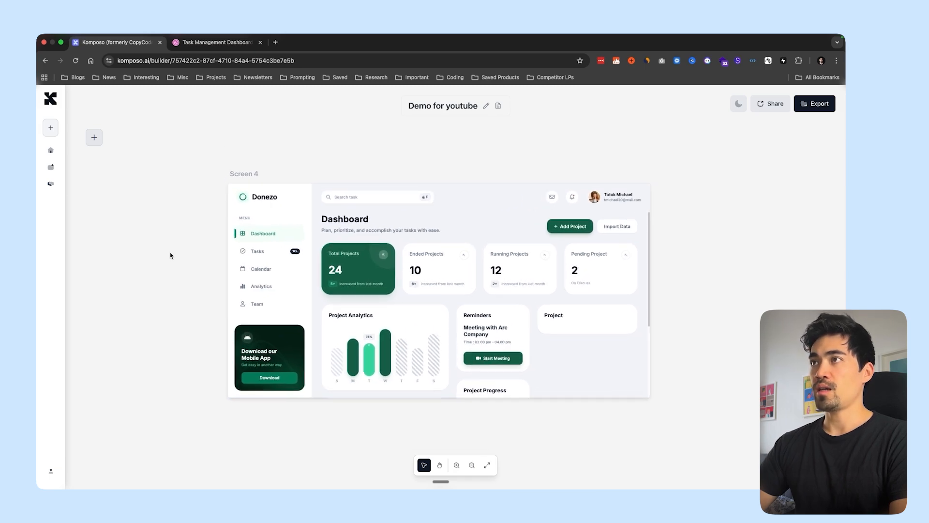
{"action": "scroll", "coordinate": [187, 264], "scroll_direction": "right", "scroll_amount": 1}
{"action": "left_click", "coordinate": [290, 277]}
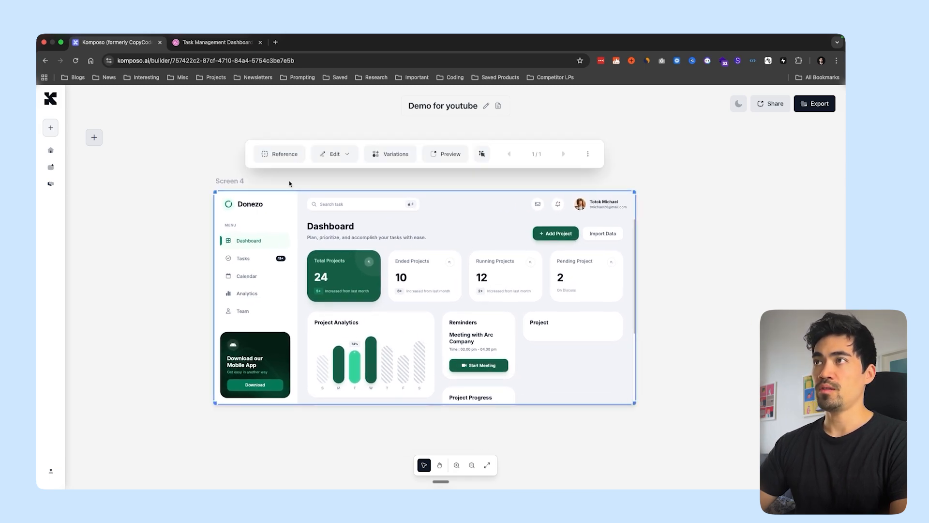
{"action": "left_click", "coordinate": [280, 160]}
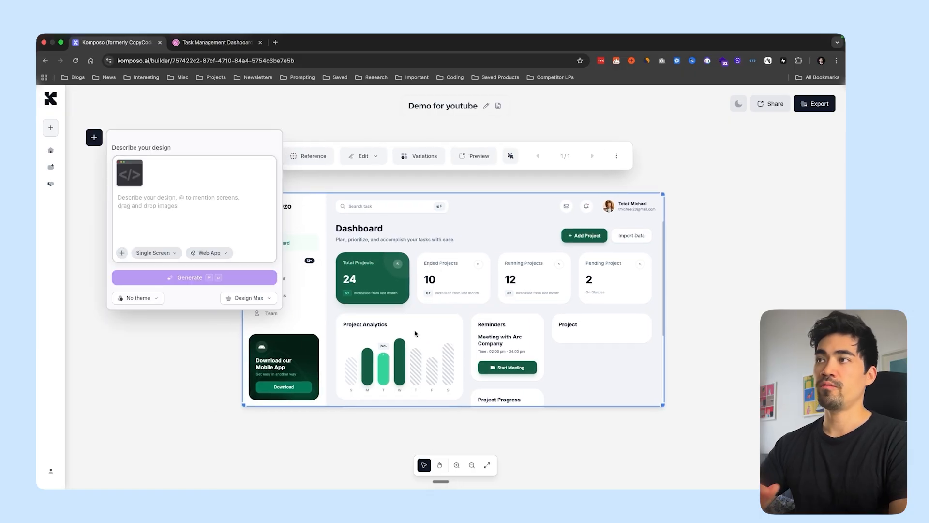
- Enter the design description "create the "tasks" screen of this application." and, on a new line, "keep it in the same style as the reference."
{"action": "left_click", "coordinate": [154, 204]}
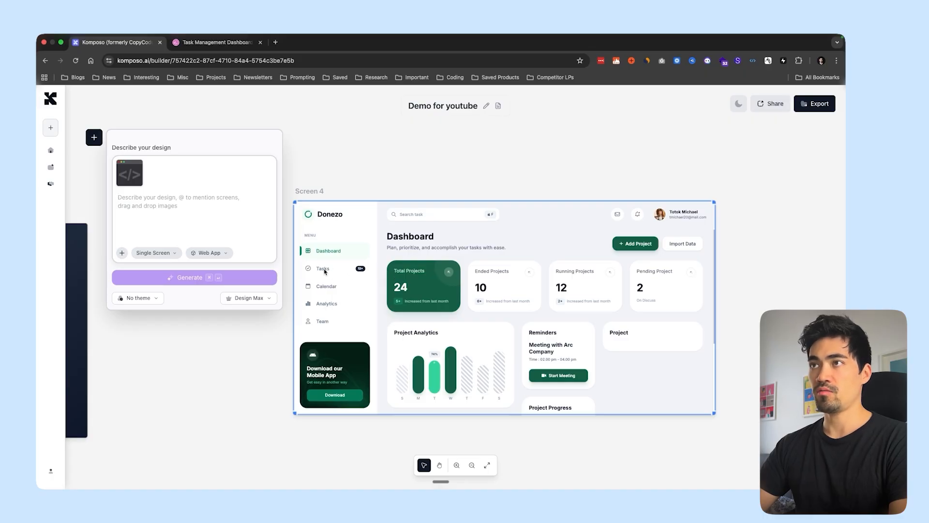
{"action": "type", "text": "cre"}
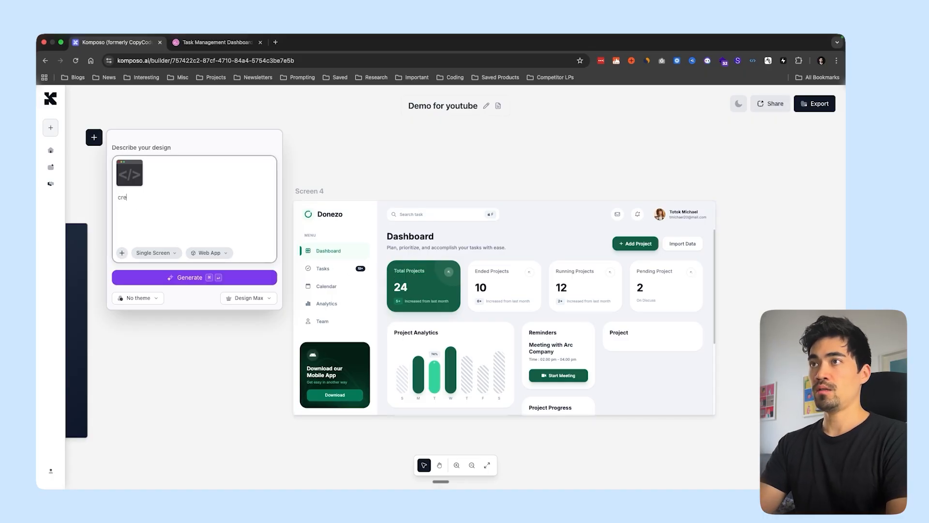
{"action": "type", "text": "ate the "}
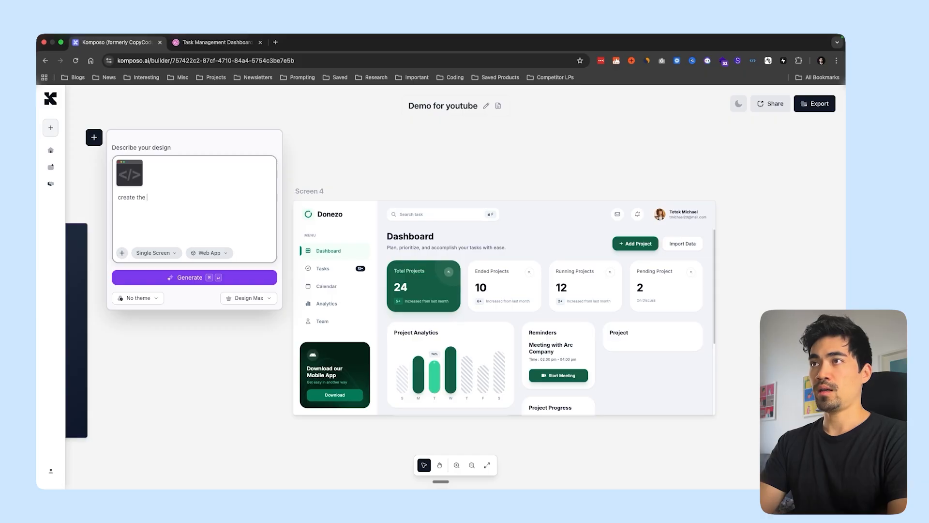
{"action": "type", "text": "\"tasks\" screen o"}
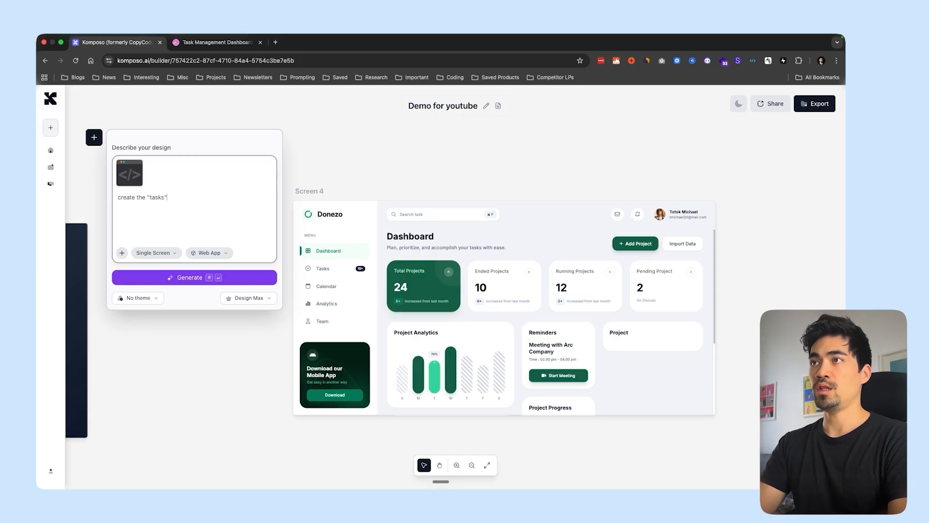
{"action": "type", "text": "f this appli"}
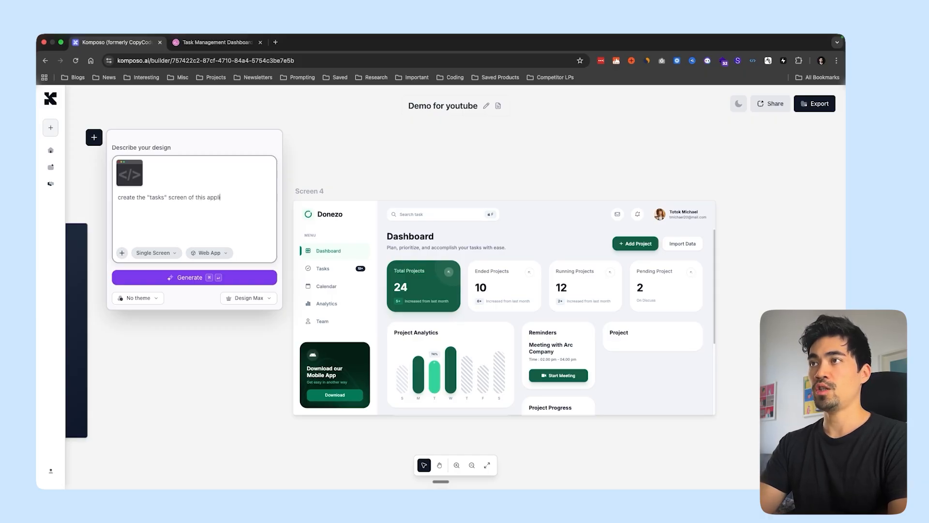
{"action": "type", "text": "cation."}
{"action": "key", "text": "Return"}
{"action": "type", "text": "keep it "}
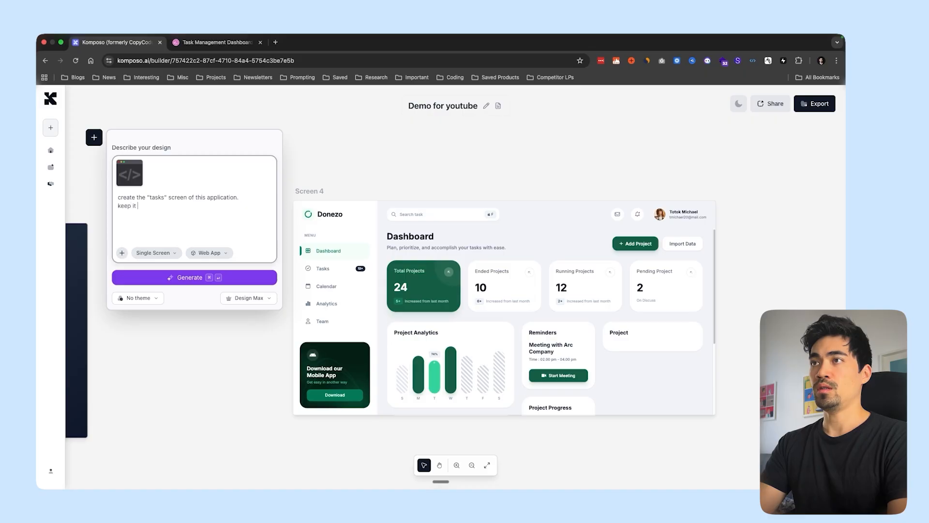
{"action": "type", "text": "in the same style "}
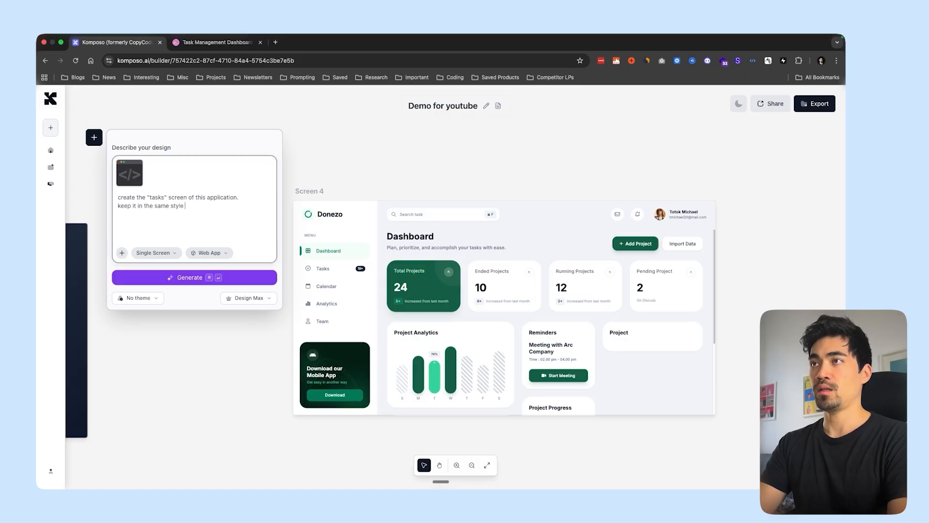
{"action": "type", "text": "as the reference."}
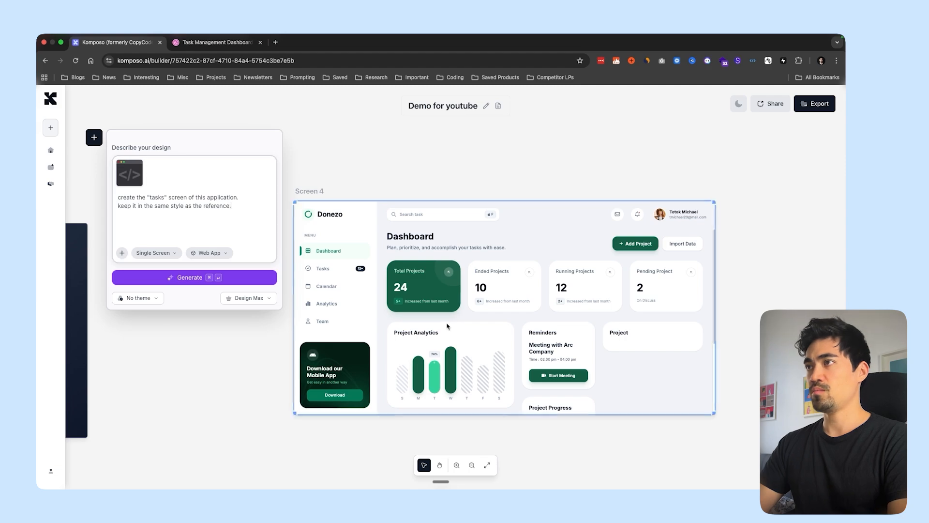
- Generate the tasks screen as a single Web App screen with Design Max and bring it into view
{"action": "left_click_drag", "start_coordinate": [715, 338], "coordinate": [448, 328]}
{"action": "left_click", "coordinate": [241, 208]}
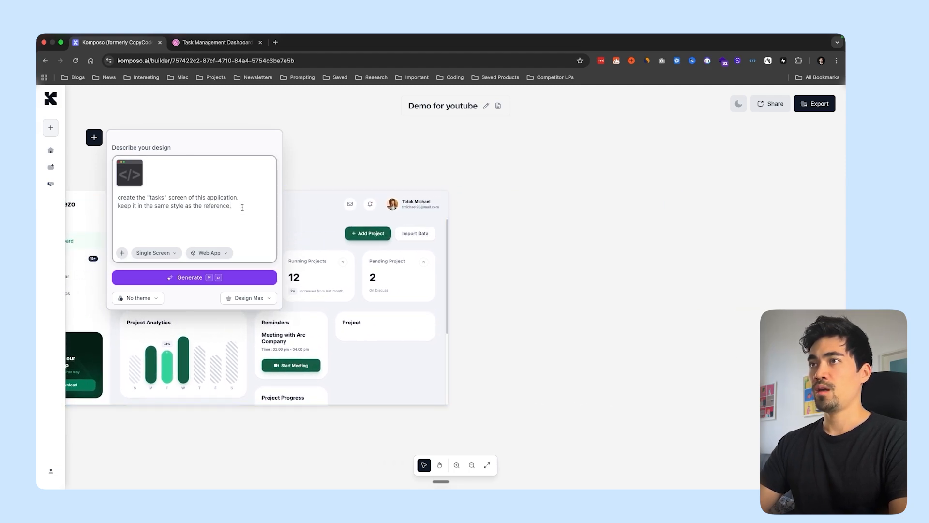
{"action": "key", "text": "super+Return"}
{"action": "left_click_drag", "start_coordinate": [535, 252], "coordinate": [695, 272]}
{"action": "scroll", "coordinate": [696, 272], "scroll_direction": "right", "scroll_amount": 4}
{"action": "scroll", "coordinate": [696, 272], "scroll_direction": "right", "scroll_amount": 1}
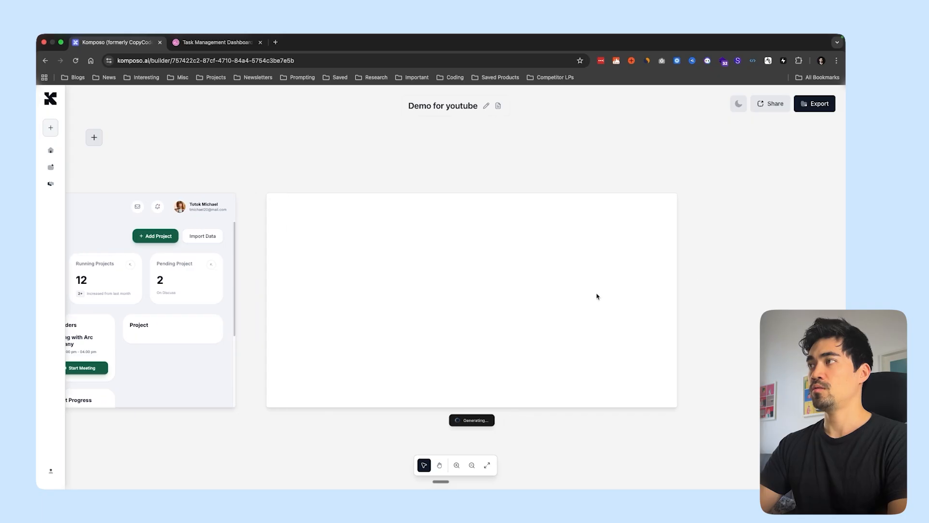
{"action": "scroll", "coordinate": [596, 294], "scroll_direction": "up", "scroll_amount": 1}
{"action": "scroll", "coordinate": [597, 294], "scroll_direction": "down", "scroll_amount": 1}
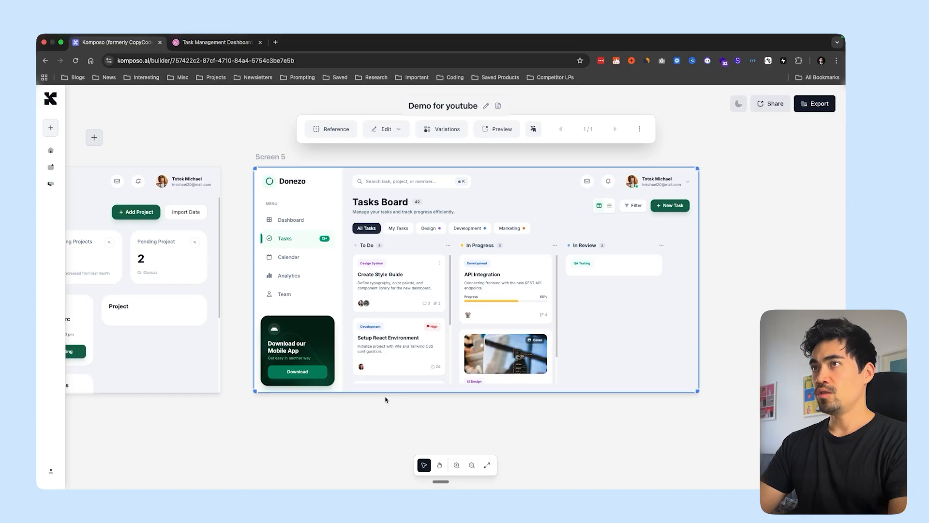
- Compare the generated Tasks Board with the dashboard screen, and review it in the full-page preview before closing the preview
{"action": "scroll", "coordinate": [386, 400], "scroll_direction": "left", "scroll_amount": 10}
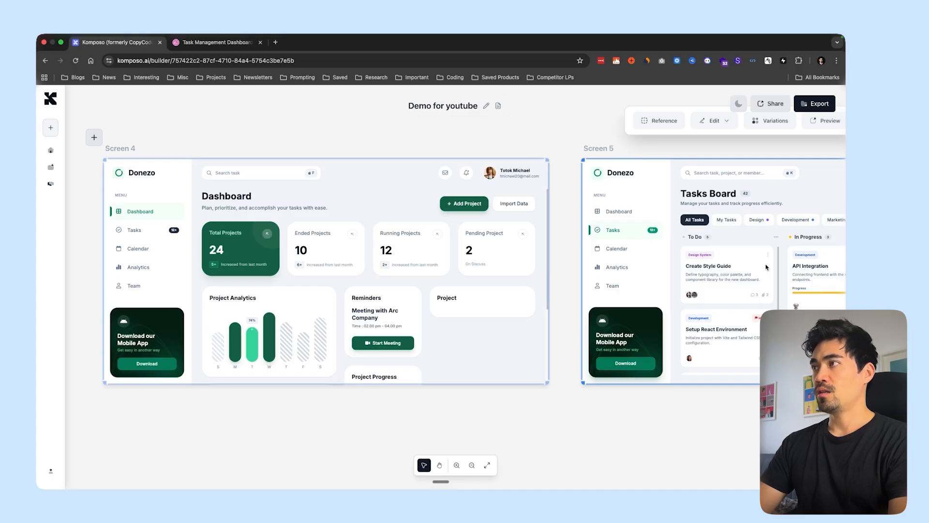
{"action": "scroll", "coordinate": [572, 269], "scroll_direction": "right", "scroll_amount": 7}
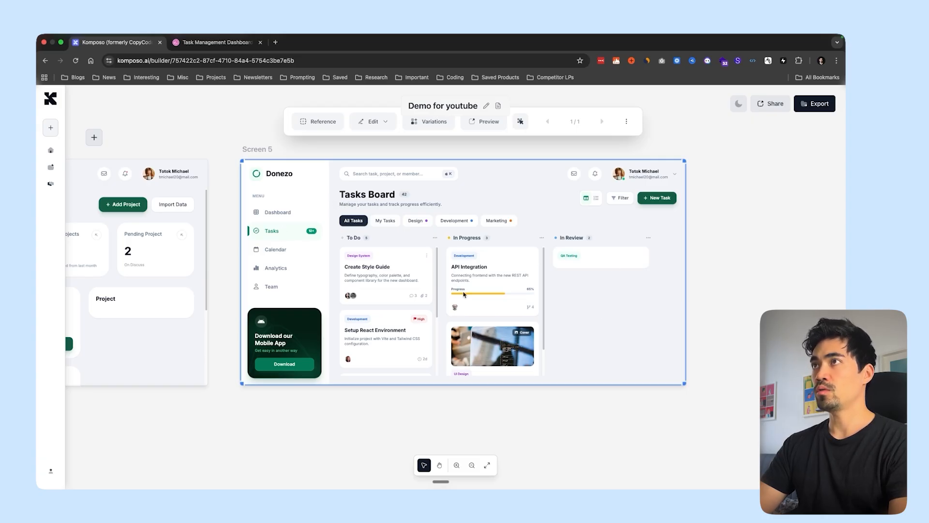
{"action": "left_click", "coordinate": [485, 122]}
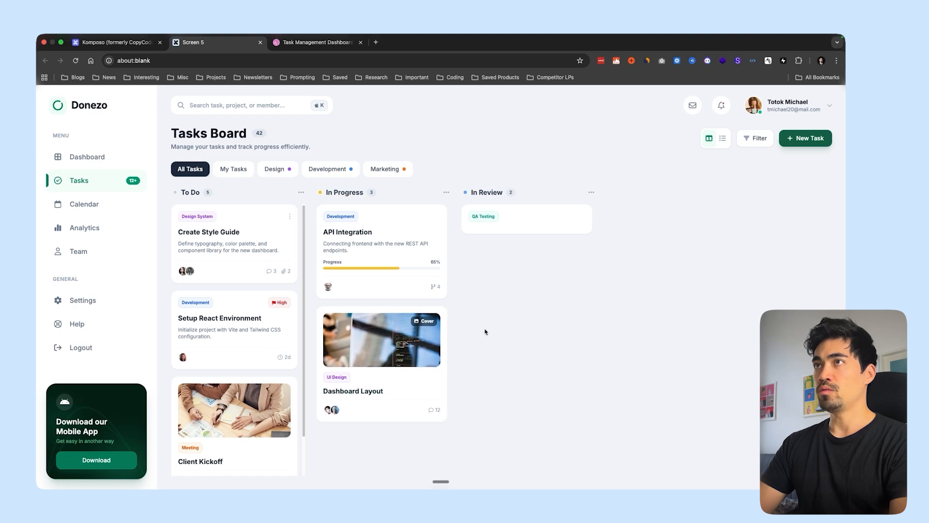
{"action": "scroll", "coordinate": [237, 334], "scroll_direction": "down", "scroll_amount": 2}
{"action": "scroll", "coordinate": [237, 334], "scroll_direction": "up", "scroll_amount": 2}
{"action": "key", "text": "super+w"}
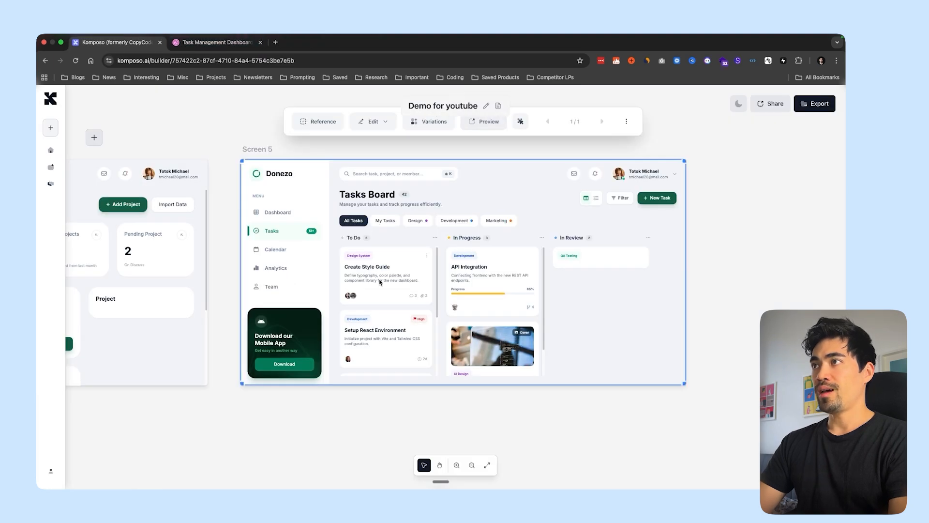
{"action": "right_click", "coordinate": [434, 289]}
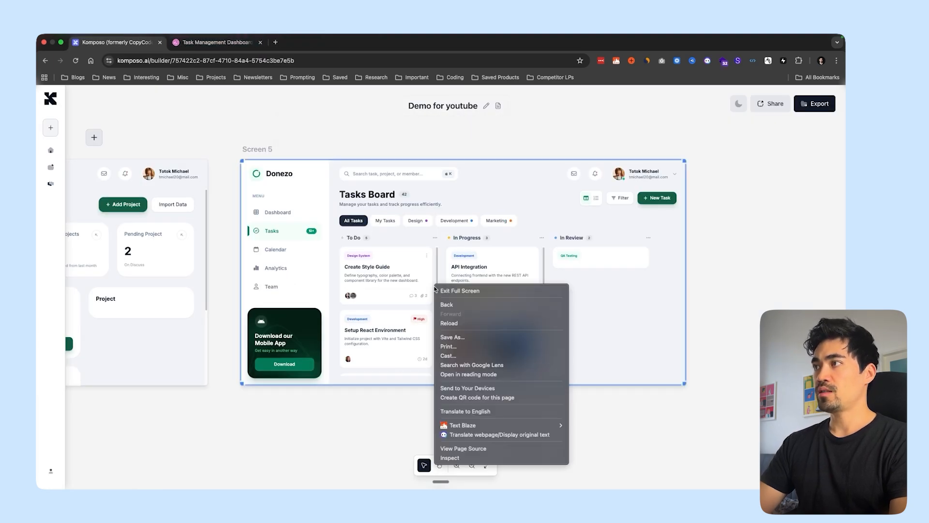
{"action": "left_click", "coordinate": [435, 289]}
- Turn on section editing for the Tasks Board screen
{"action": "scroll", "coordinate": [489, 204], "scroll_direction": "up", "scroll_amount": 1}
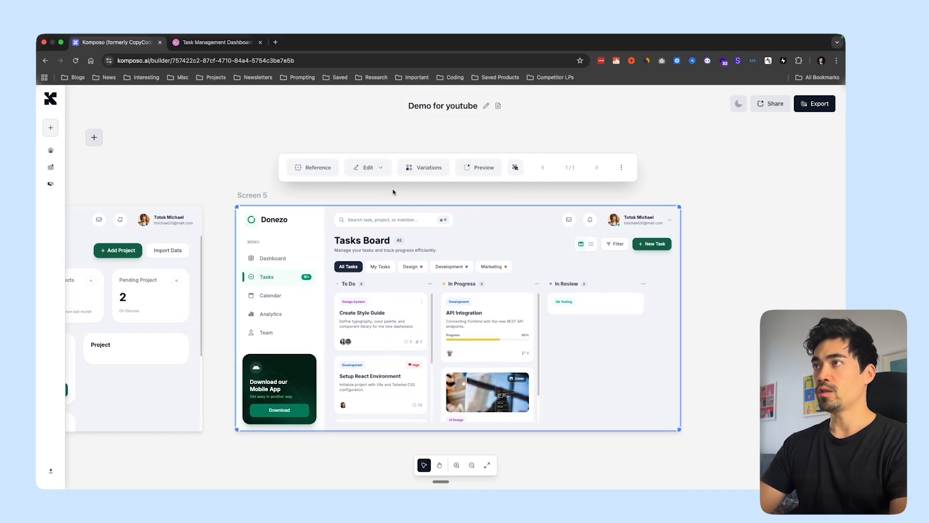
{"action": "left_click", "coordinate": [381, 169]}
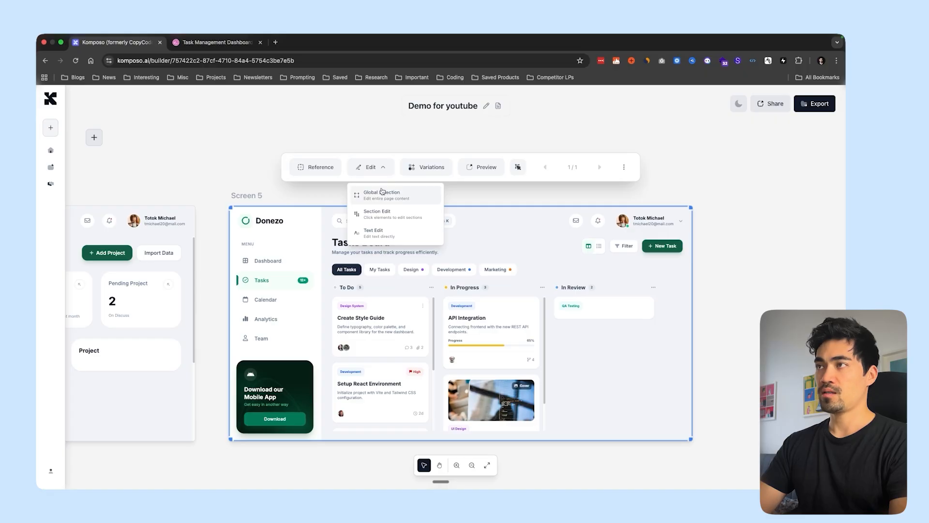
{"action": "left_click", "coordinate": [395, 216]}
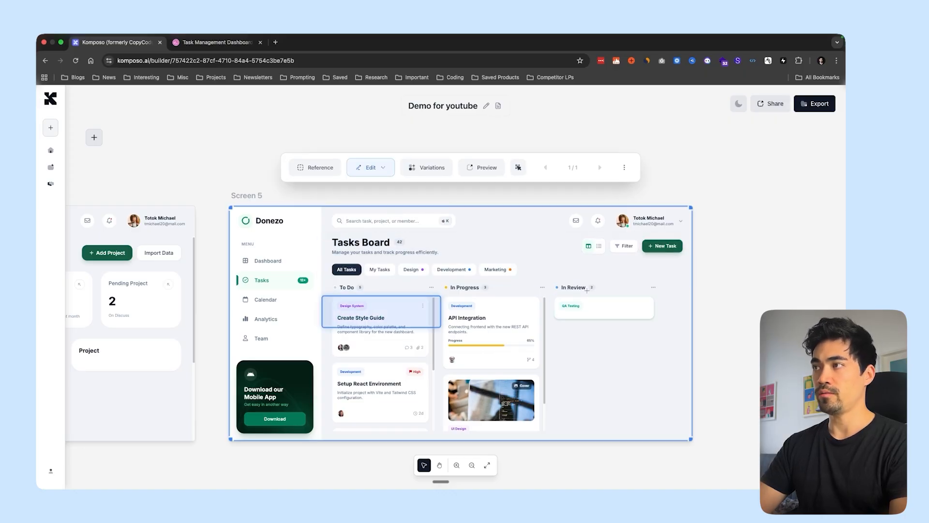
- Use direct text editing to change the screen's heading to "Tasks Boards", and leave text editing
{"action": "left_click", "coordinate": [371, 170]}
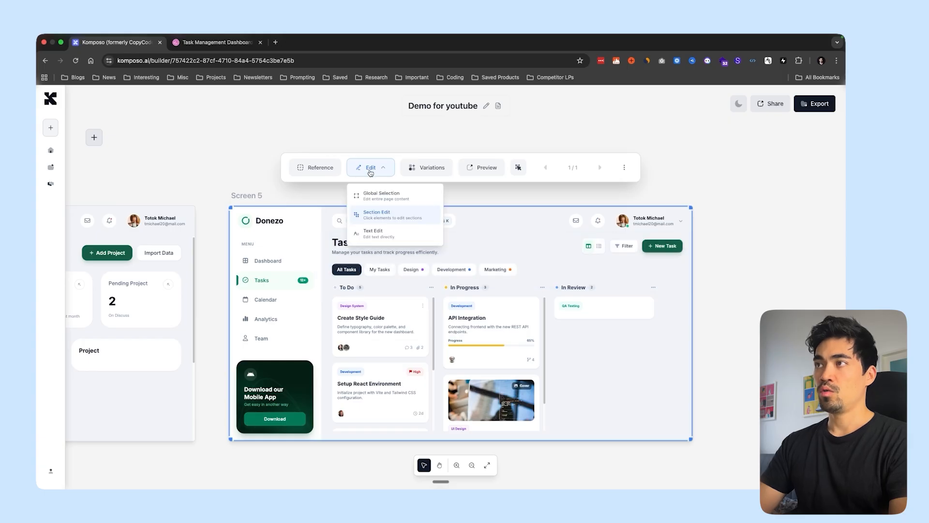
{"action": "left_click", "coordinate": [374, 236]}
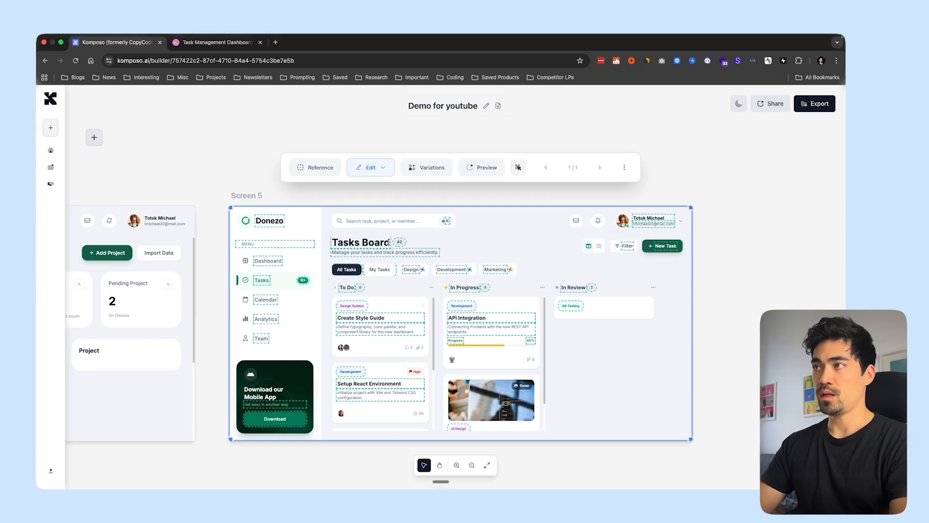
{"action": "type", "text": "s"}
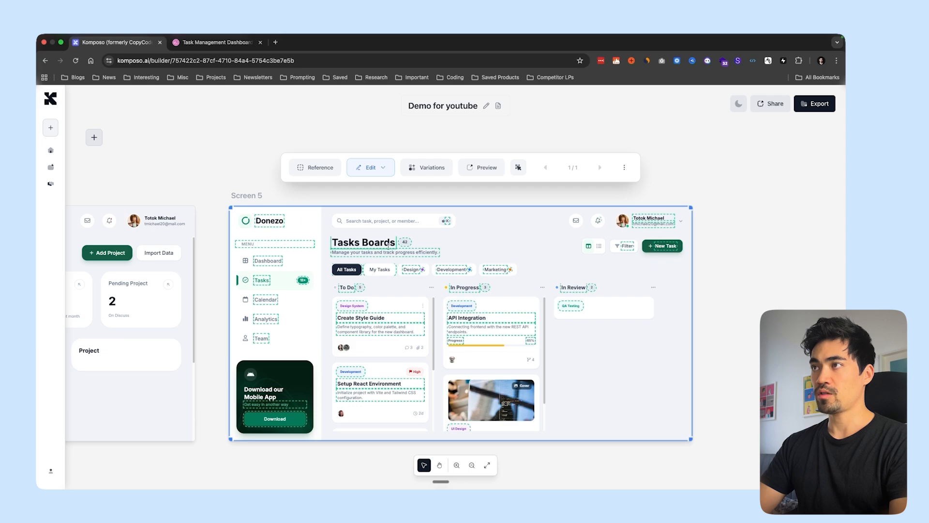
{"action": "left_click", "coordinate": [399, 252]}
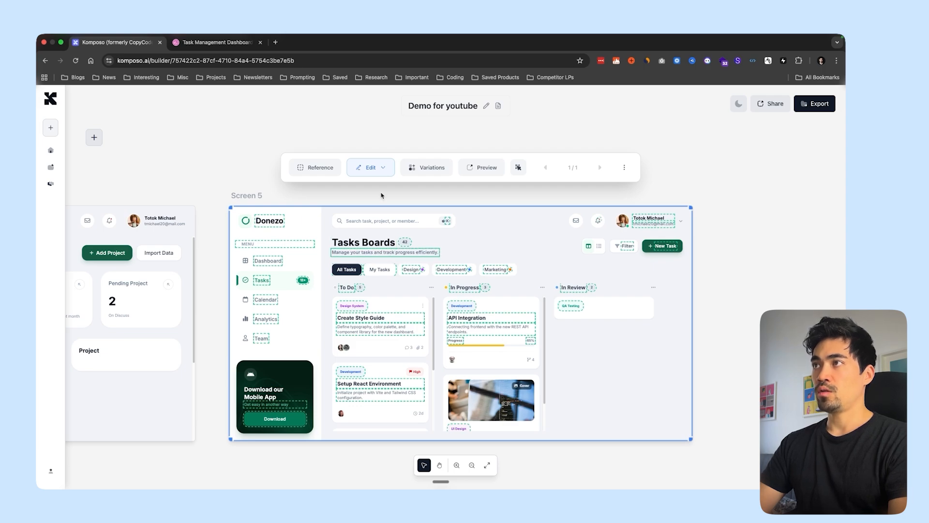
{"action": "left_click", "coordinate": [376, 170]}
{"action": "left_click", "coordinate": [380, 235]}
- Start a section edit on the kanban board of the Tasks Boards screen with the request "fill in the "in review" column with some content"
{"action": "left_click", "coordinate": [372, 168]}
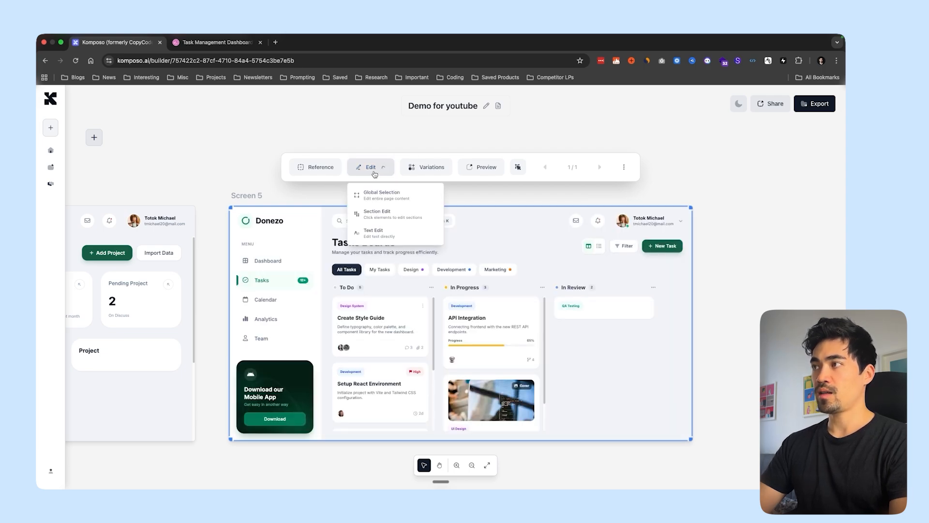
{"action": "left_click", "coordinate": [390, 217]}
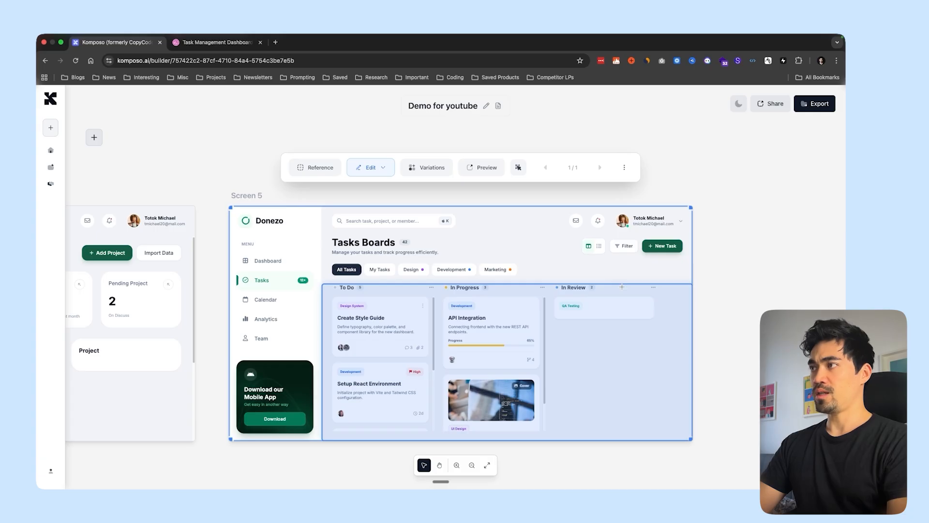
{"action": "left_click", "coordinate": [622, 287]}
{"action": "type", "text": "fill"}
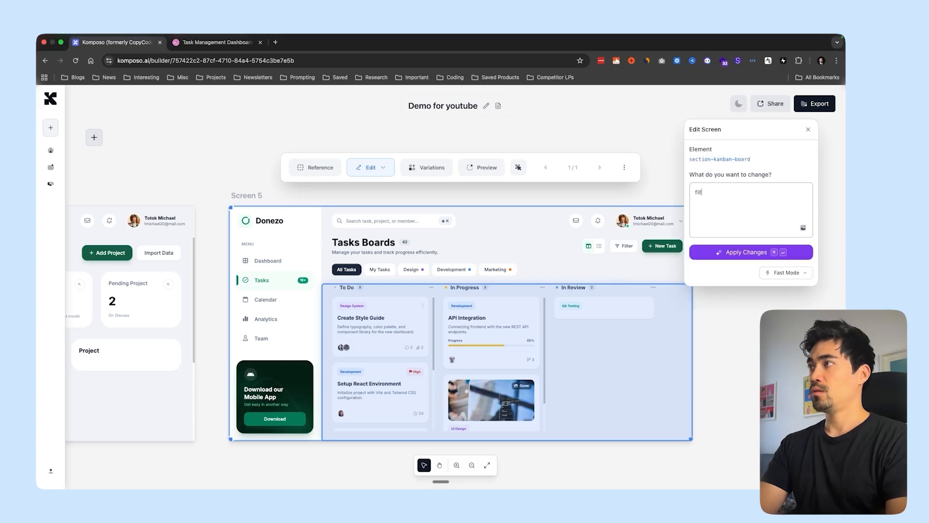
{"action": "type", "text": " in the \"in revie"}
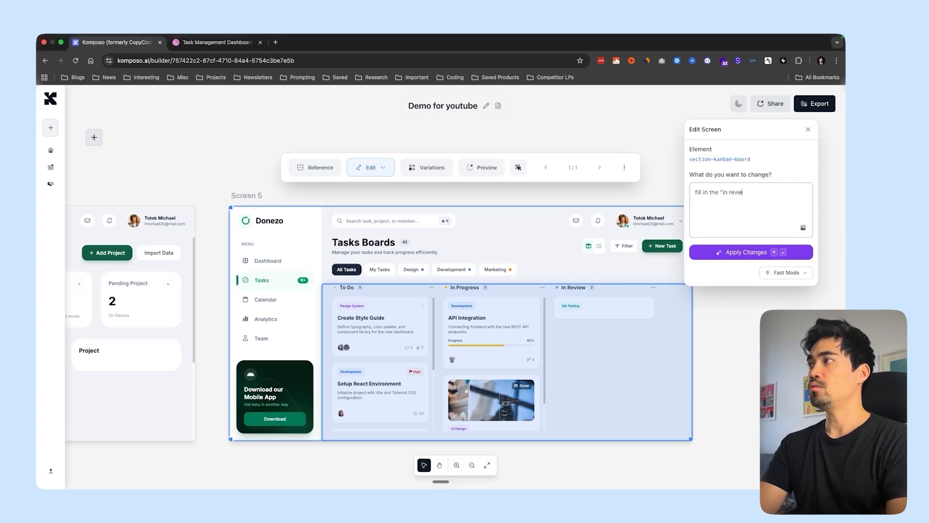
{"action": "type", "text": "w\" column wi"}
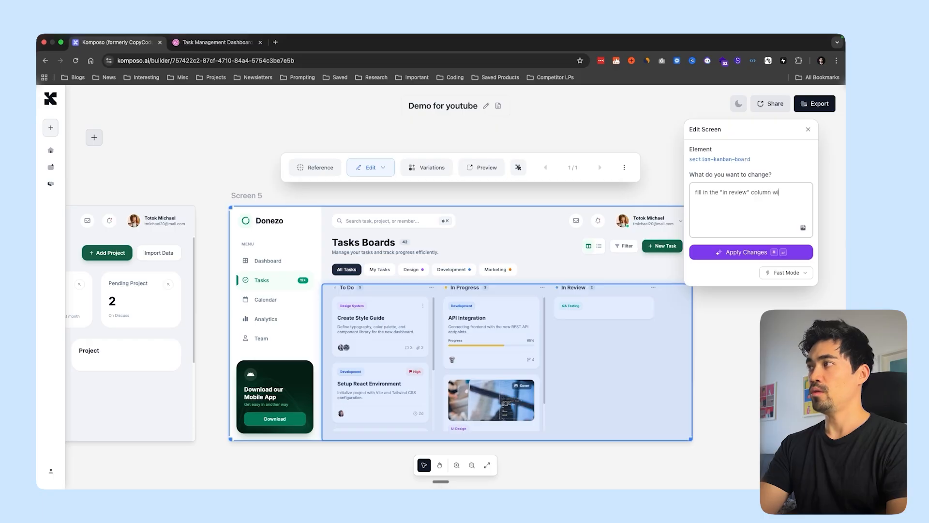
{"action": "type", "text": "th some content"}
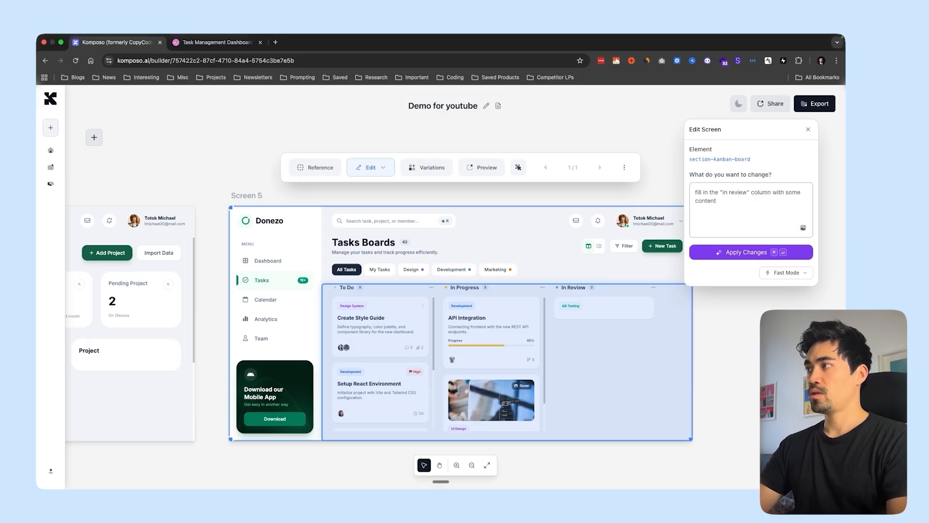
- Review the generation mode options, keep Fast Mode, and apply the requested change to the kanban board section
{"action": "left_click", "coordinate": [784, 272]}
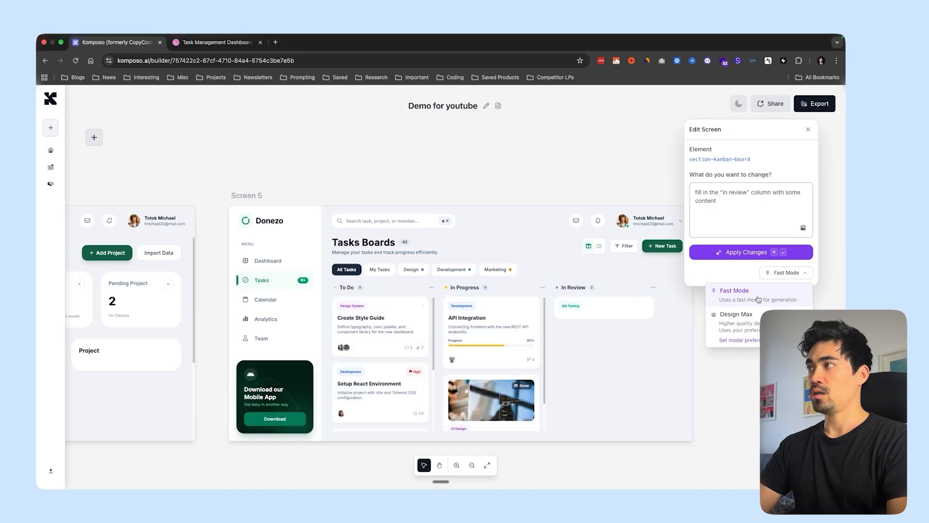
{"action": "left_click", "coordinate": [784, 272]}
{"action": "left_click", "coordinate": [728, 205]}
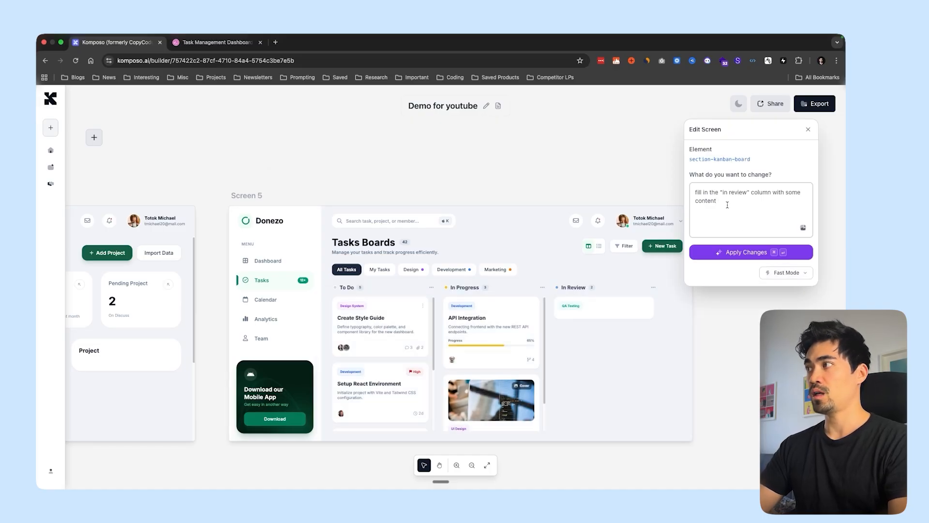
{"action": "left_click", "coordinate": [785, 274]}
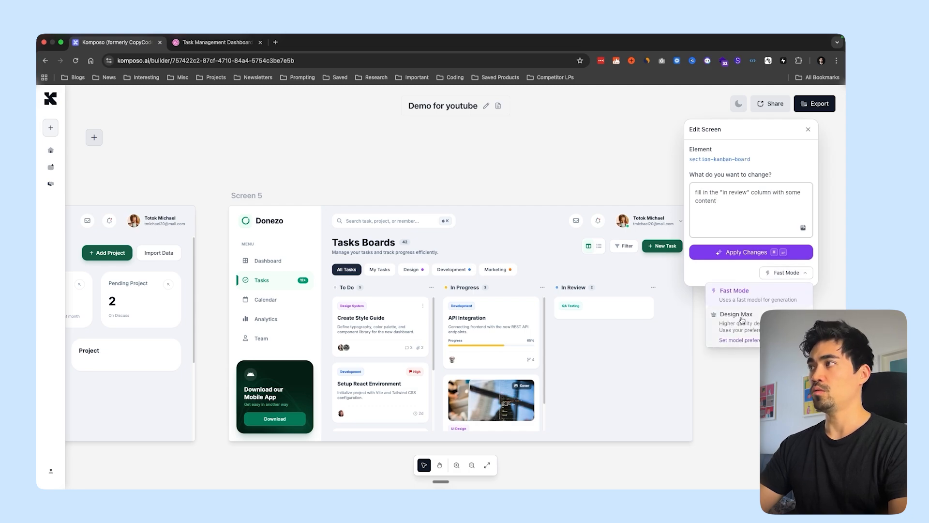
{"action": "left_click", "coordinate": [788, 273]}
{"action": "left_click", "coordinate": [751, 205]}
{"action": "key", "text": "super+Return"}
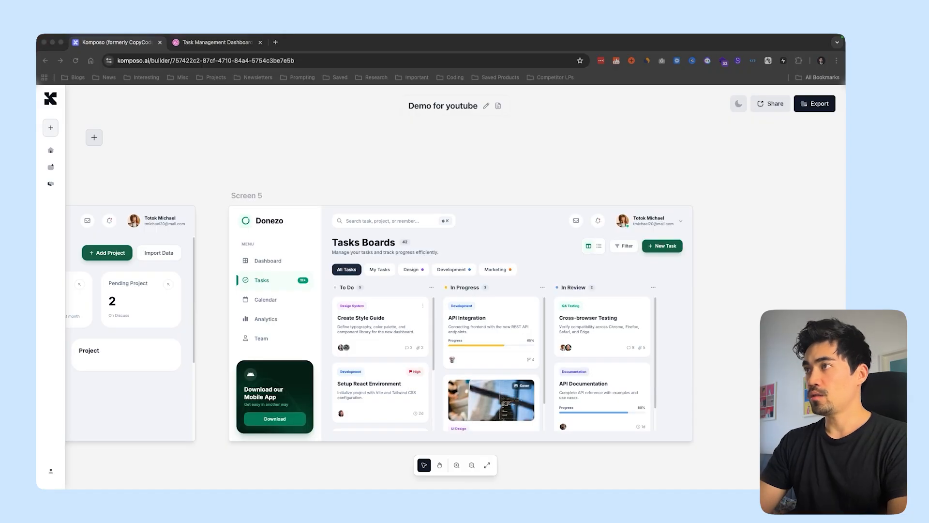
{"action": "left_click", "coordinate": [533, 261]}
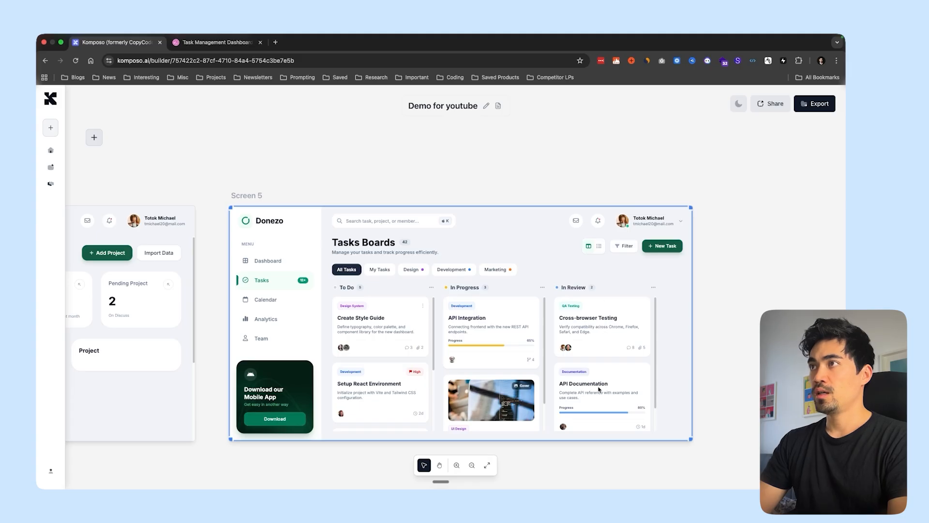
{"action": "left_click", "coordinate": [371, 168]}
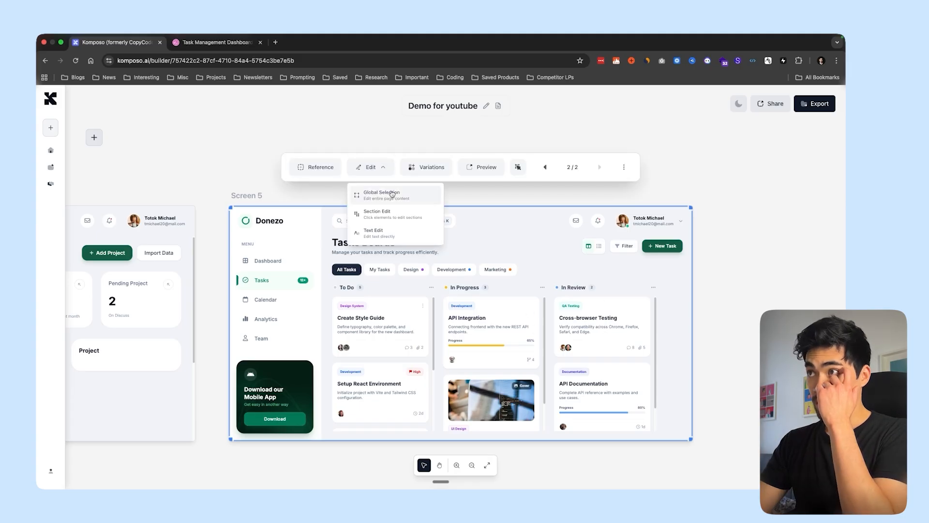
{"action": "left_click", "coordinate": [94, 137]}
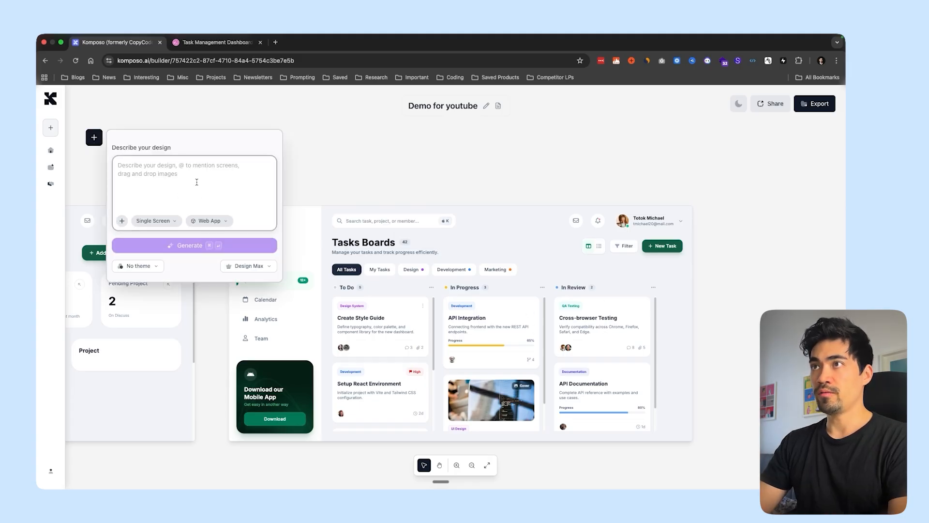
{"action": "left_click", "coordinate": [535, 262]}
{"action": "left_click", "coordinate": [89, 144]}
{"action": "left_click", "coordinate": [514, 254]}
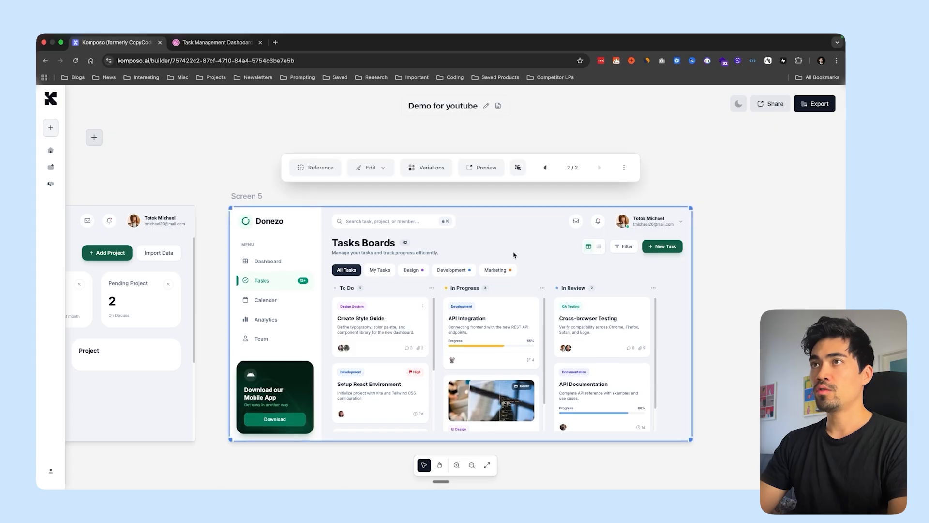
{"action": "left_click", "coordinate": [371, 167]}
{"action": "left_click", "coordinate": [385, 194]}
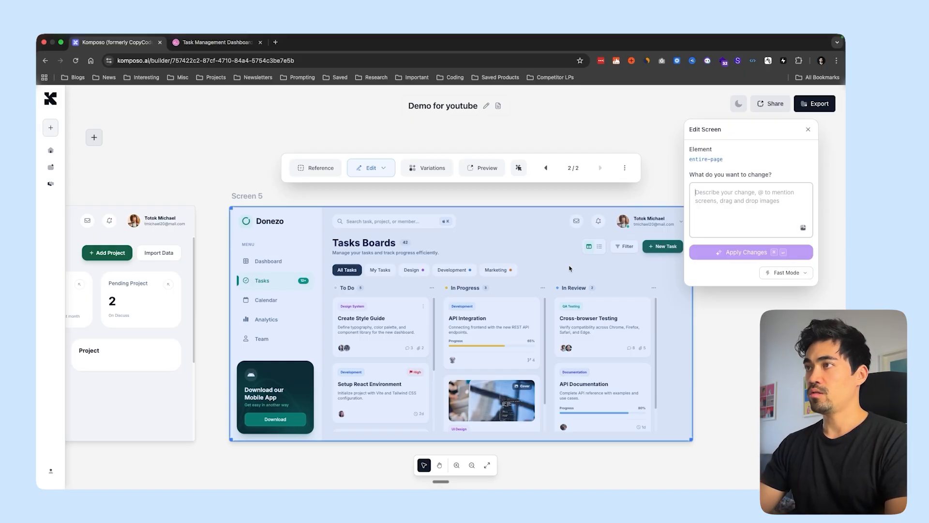
{"action": "left_click", "coordinate": [808, 130]}
- Examine the overview cards on the dashboard screen alongside the layout of the Tasks Boards screen
{"action": "scroll", "coordinate": [378, 293], "scroll_direction": "left", "scroll_amount": 5}
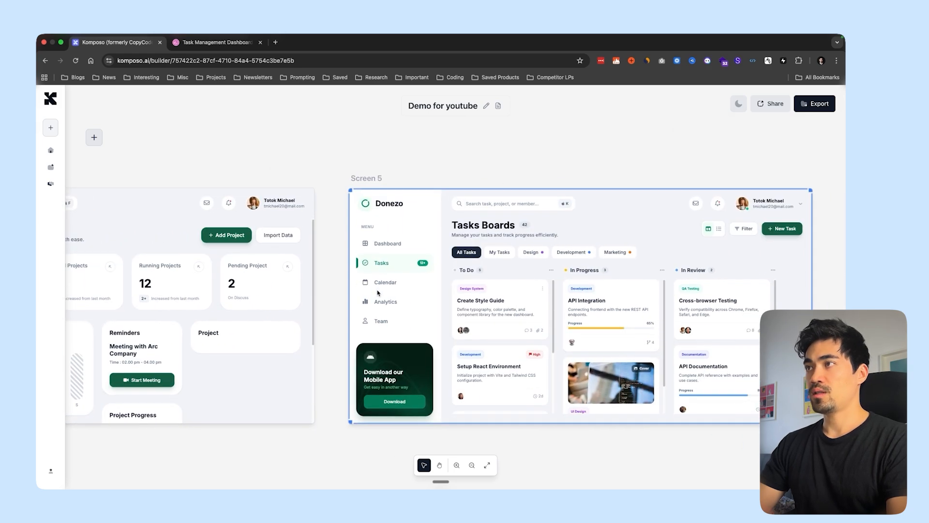
{"action": "scroll", "coordinate": [378, 293], "scroll_direction": "left", "scroll_amount": 6}
{"action": "scroll", "coordinate": [378, 293], "scroll_direction": "right", "scroll_amount": 3}
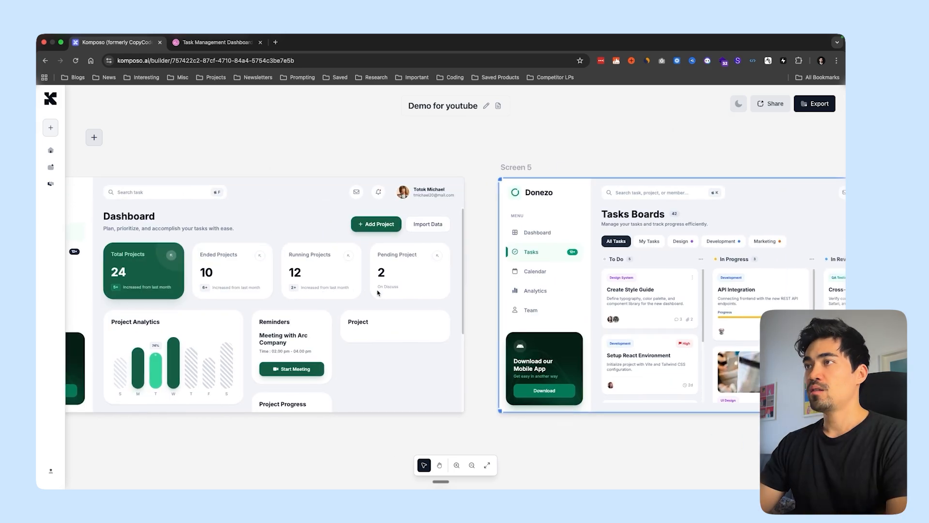
{"action": "scroll", "coordinate": [378, 293], "scroll_direction": "left", "scroll_amount": 3}
{"action": "scroll", "coordinate": [378, 293], "scroll_direction": "left", "scroll_amount": 3}
{"action": "left_click", "coordinate": [378, 293]}
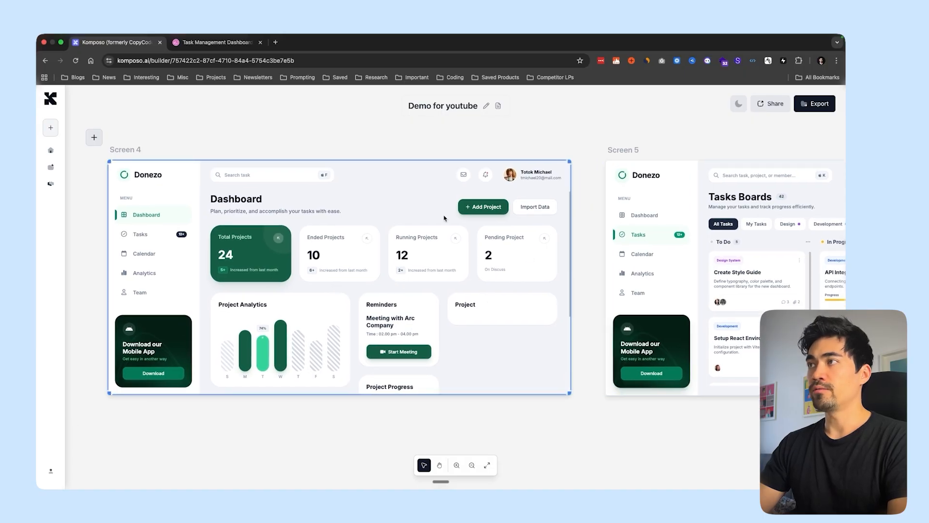
{"action": "scroll", "coordinate": [459, 244], "scroll_direction": "right", "scroll_amount": 10}
{"action": "left_click", "coordinate": [459, 245]}
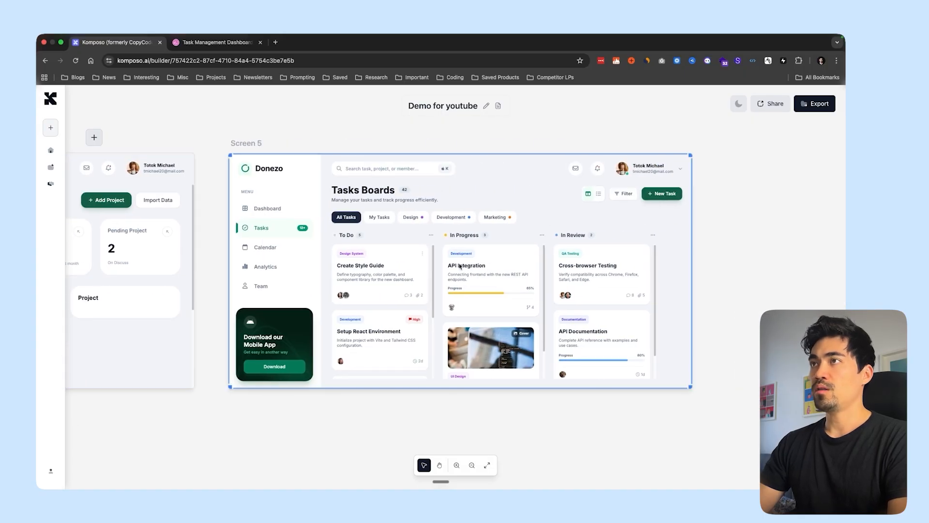
{"action": "scroll", "coordinate": [460, 266], "scroll_direction": "right", "scroll_amount": 2}
{"action": "scroll", "coordinate": [460, 265], "scroll_direction": "right", "scroll_amount": 2}
{"action": "scroll", "coordinate": [465, 209], "scroll_direction": "left", "scroll_amount": 10}
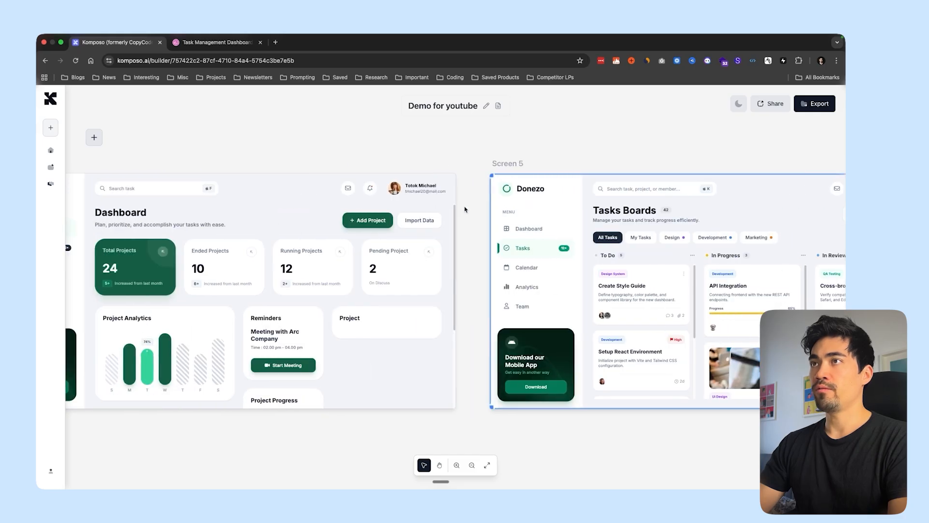
{"action": "scroll", "coordinate": [591, 222], "scroll_direction": "right", "scroll_amount": 9}
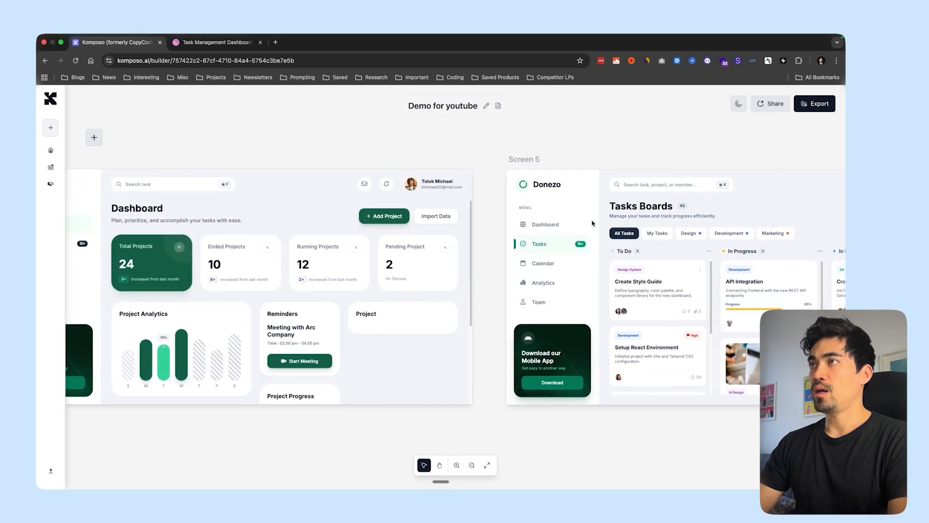
- Open an entire-page edit for the Tasks Boards screen and begin the change request with "i want to integrate the overview card"
{"action": "left_click", "coordinate": [500, 215]}
{"action": "left_click", "coordinate": [388, 135]}
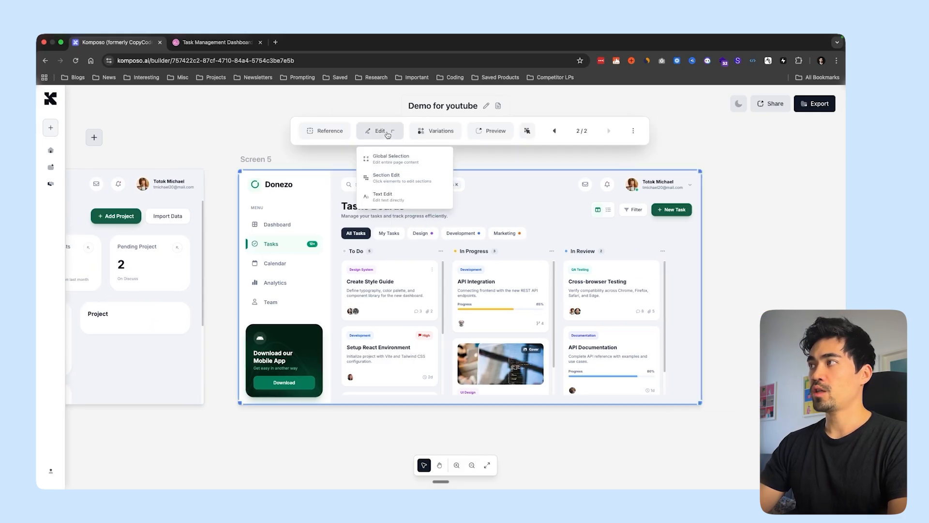
{"action": "left_click", "coordinate": [391, 158]}
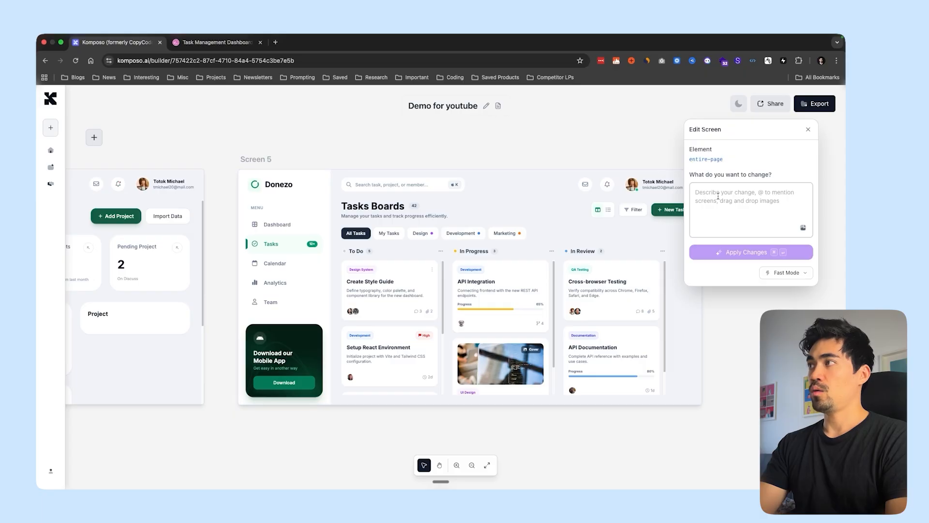
{"action": "left_click", "coordinate": [718, 196]}
{"action": "type", "text": "i want t"}
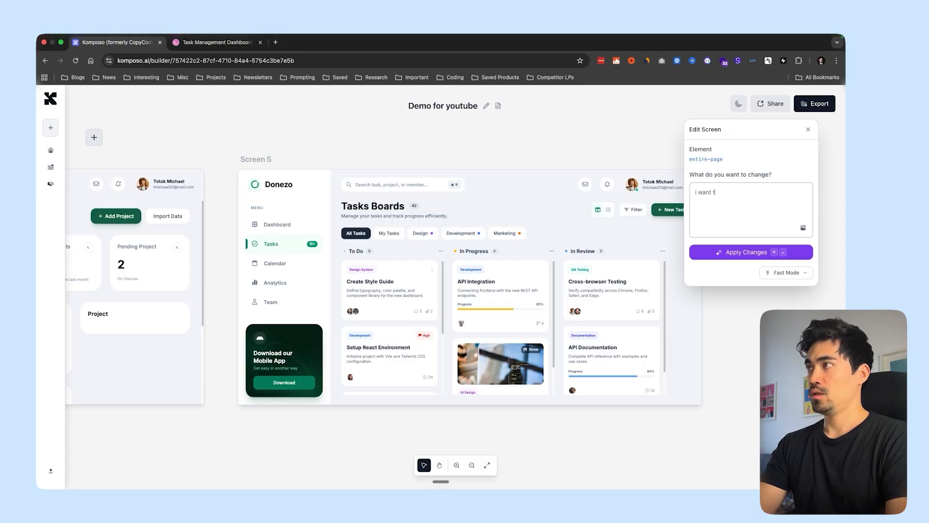
{"action": "type", "text": "o integrate the"}
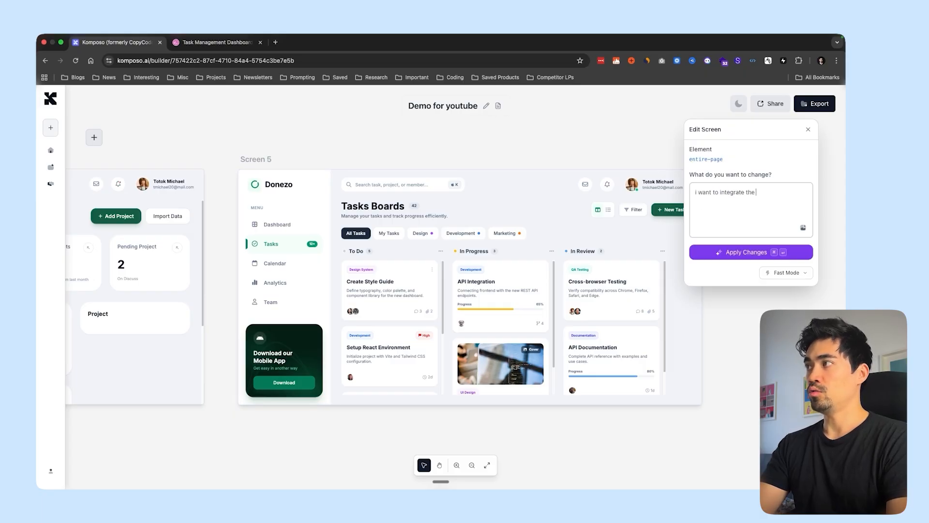
{"action": "type", "text": " overview card"}
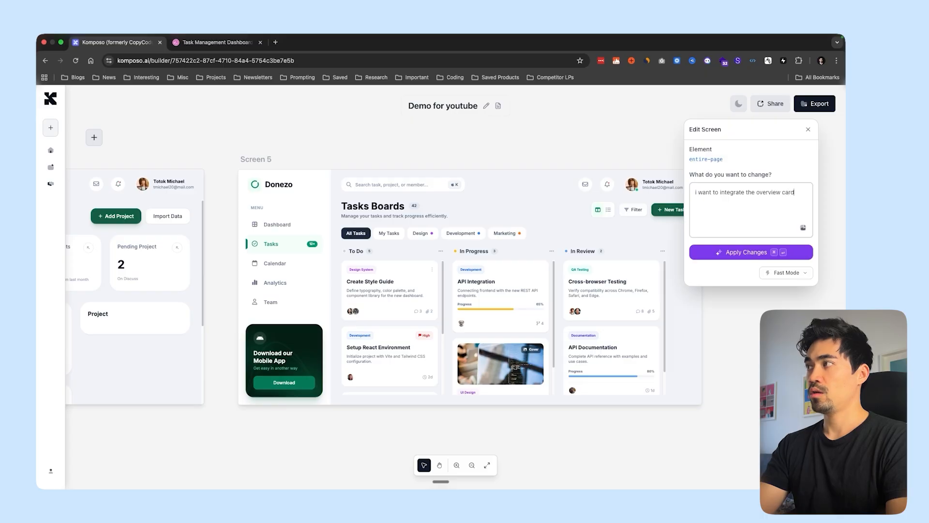
- Extend the change request to "i want to integrate the overview cards of" and mention Screen 4 as the reference
{"action": "type", "text": "s of @scre"}
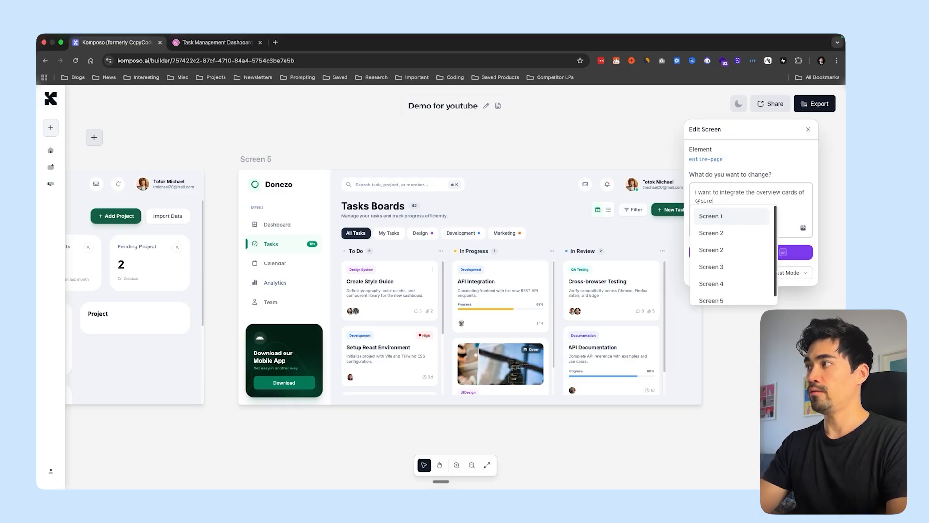
{"action": "type", "text": "e"}
{"action": "key", "text": "Down"}
{"action": "key", "text": "Down"}
{"action": "key", "text": "Down"}
{"action": "key", "text": "Down"}
{"action": "key", "text": "Return"}
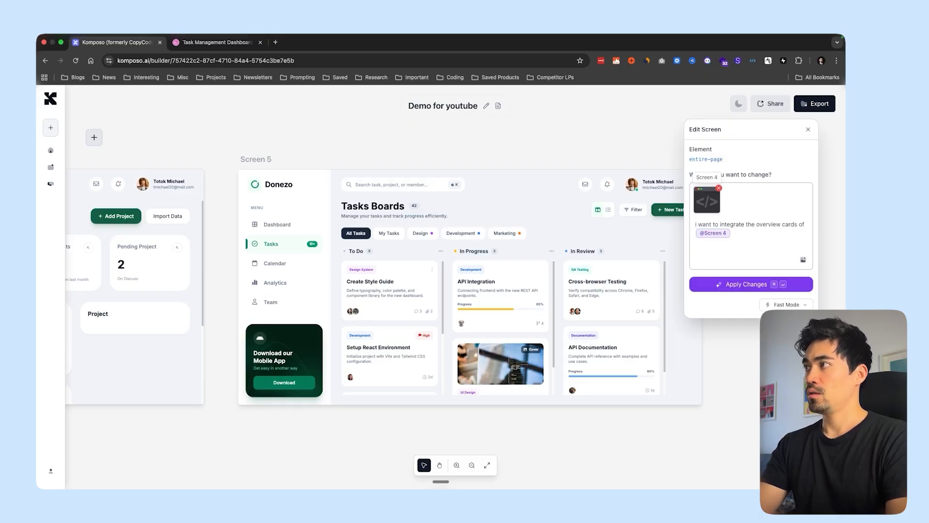
- Continue the whole-page change request after the Screen 4 mention with "inside of this screen."
{"action": "type", "text": "inside of th"}
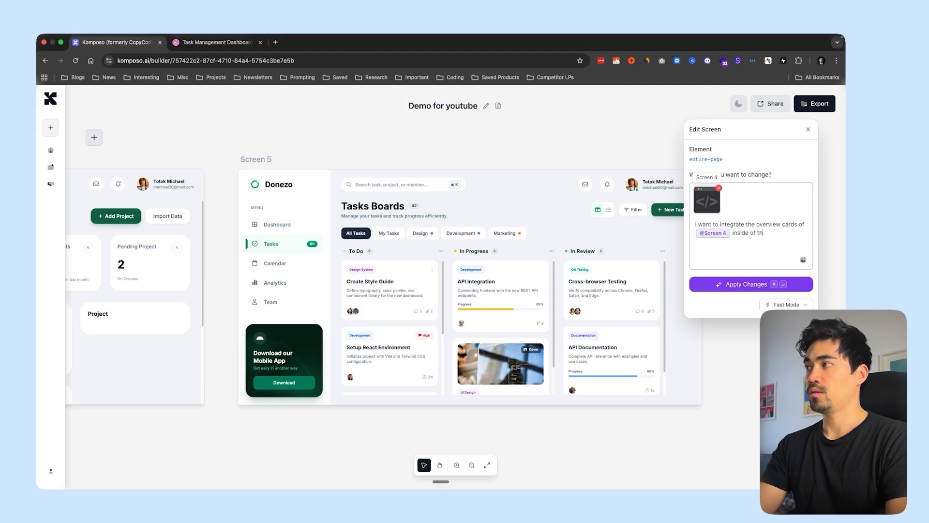
{"action": "type", "text": "is"}
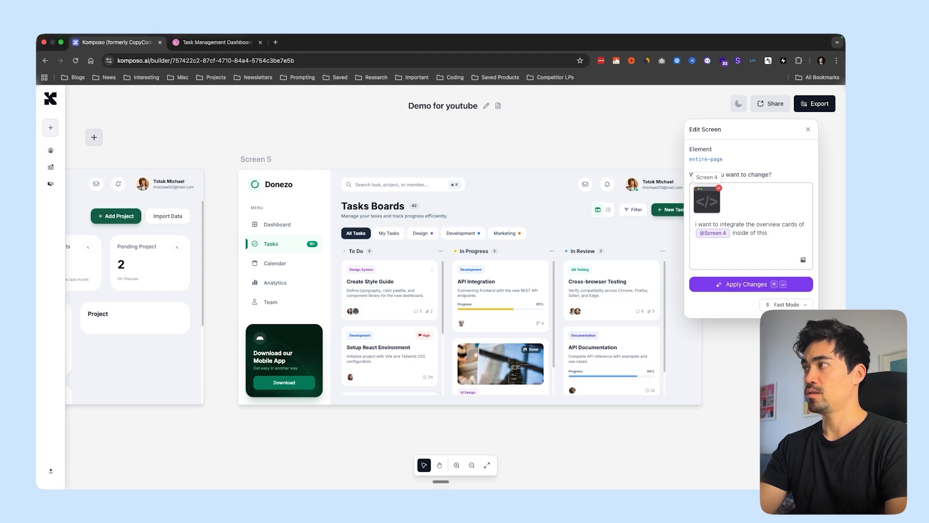
{"action": "type", "text": " screen"}
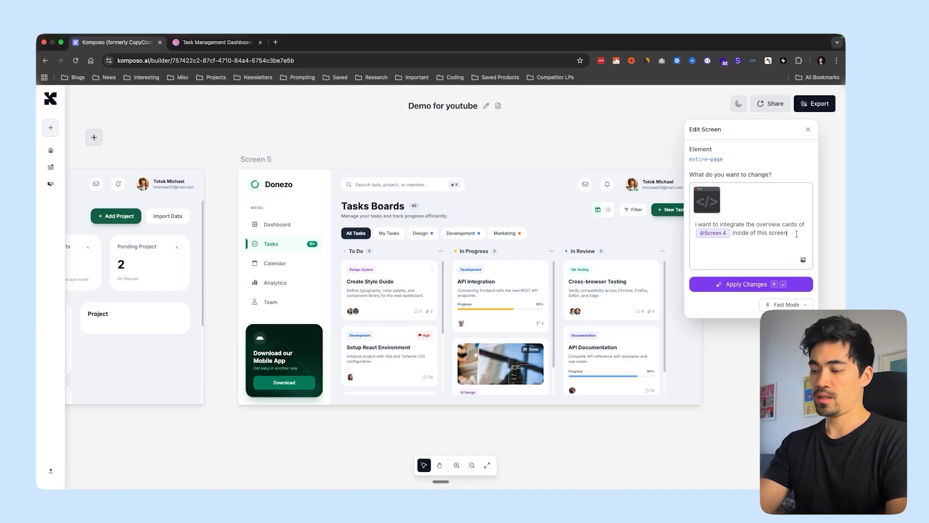
{"action": "type", "text": "."}
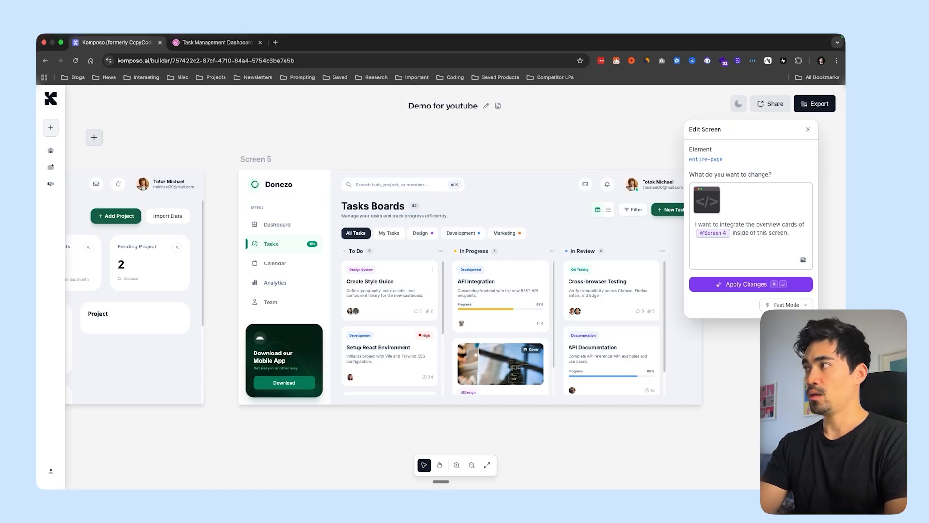
- Finish the change request with "position it above the filter tabs" and apply it to the whole Tasks Boards page
{"action": "type", "text": " positi"}
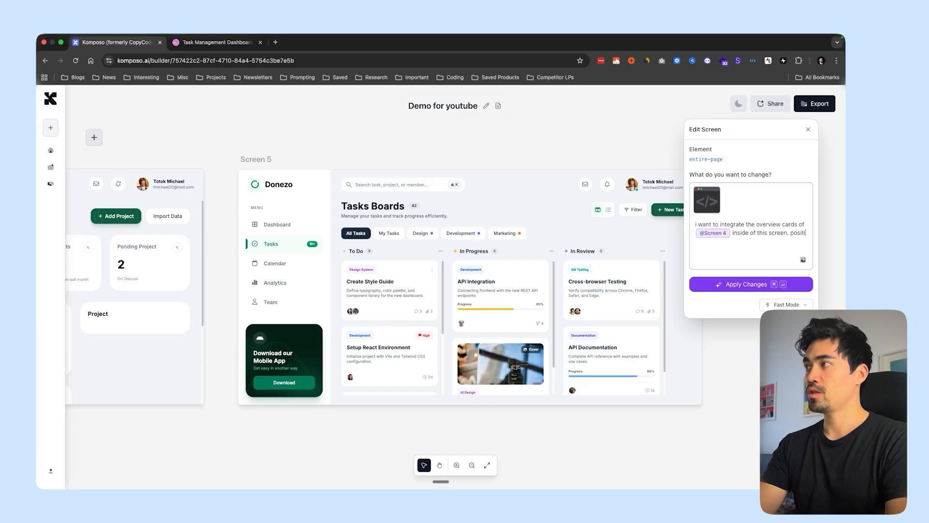
{"action": "type", "text": "on it und"}
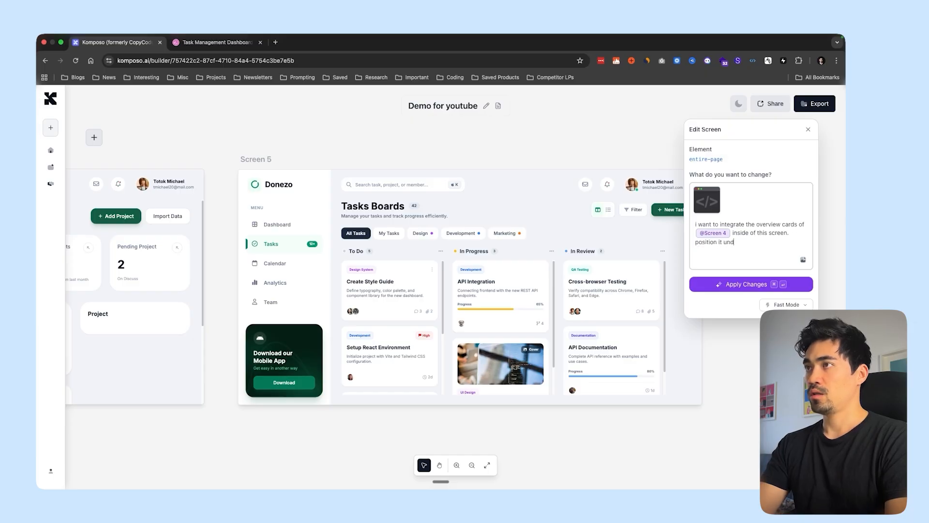
{"action": "type", "text": "erneath"}
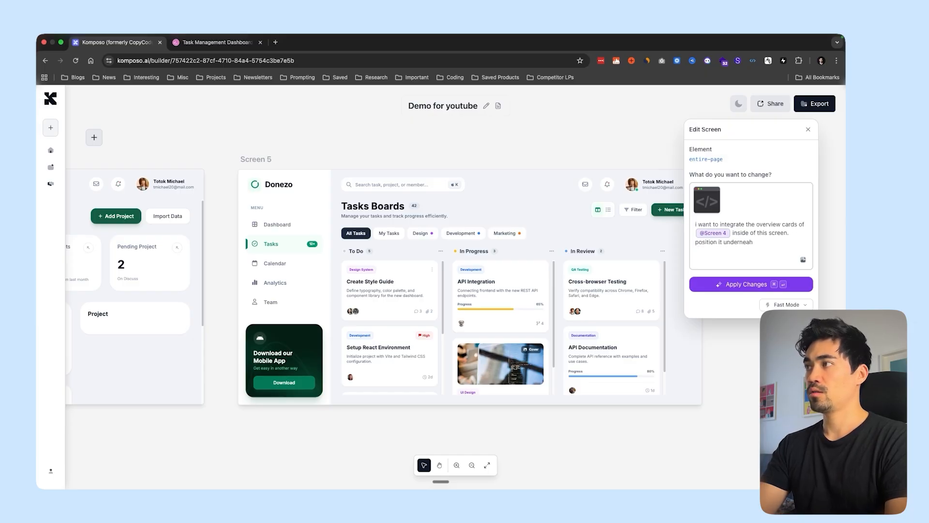
{"action": "key", "text": "BackSpace"}
{"action": "key", "text": "BackSpace"}
{"action": "key", "text": "BackSpace"}
{"action": "key", "text": "BackSpace"}
{"action": "key", "text": "BackSpace"}
{"action": "type", "text": "above the "}
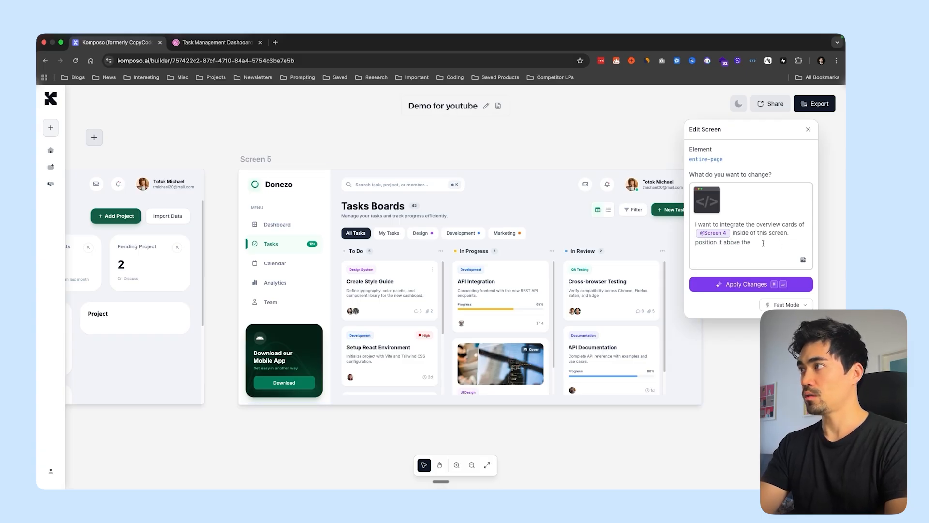
{"action": "type", "text": "filter tabs"}
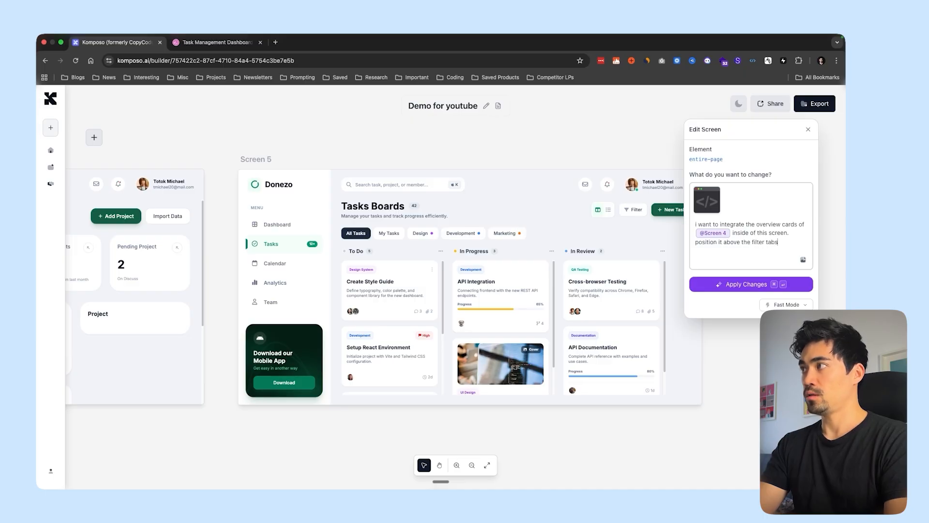
{"action": "key", "text": "super+Return"}
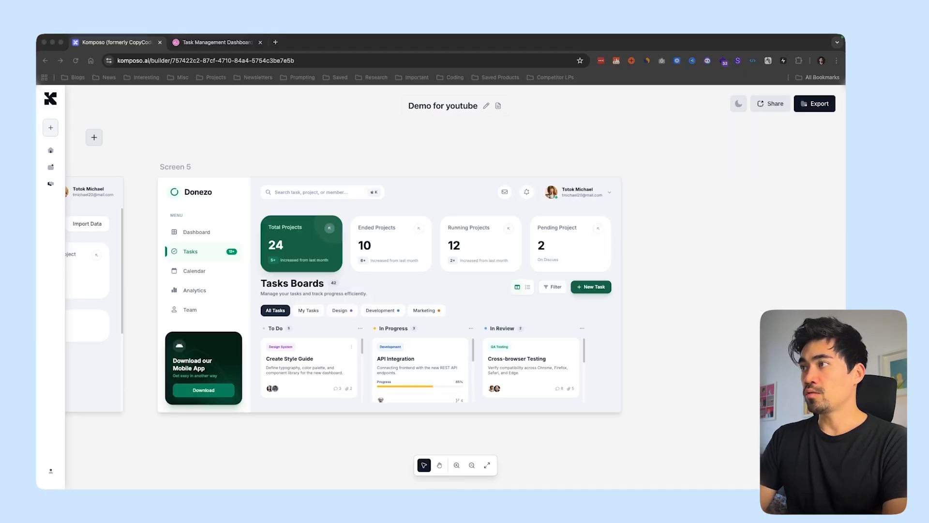
- Compare versions 2 and 3 of Screen 5, returning to version 3
{"action": "left_click", "coordinate": [452, 300]}
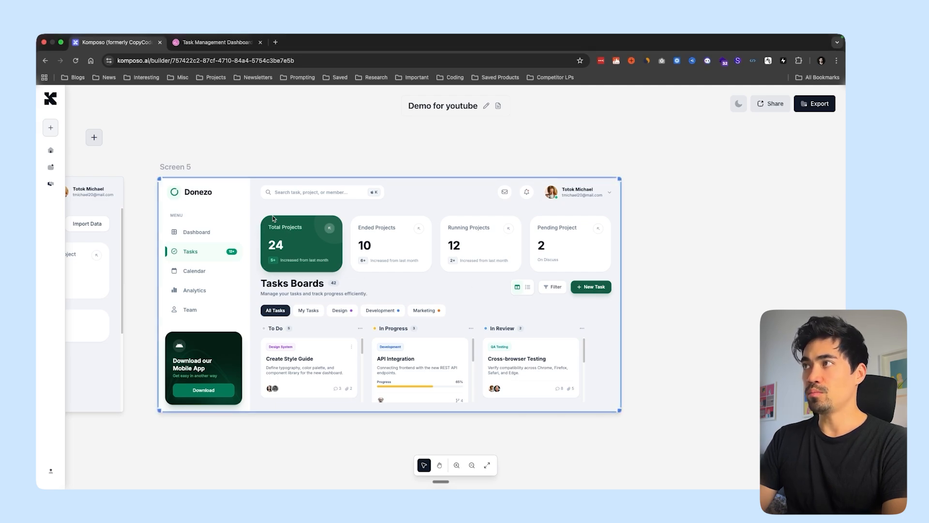
{"action": "scroll", "coordinate": [435, 220], "scroll_direction": "up", "scroll_amount": 1}
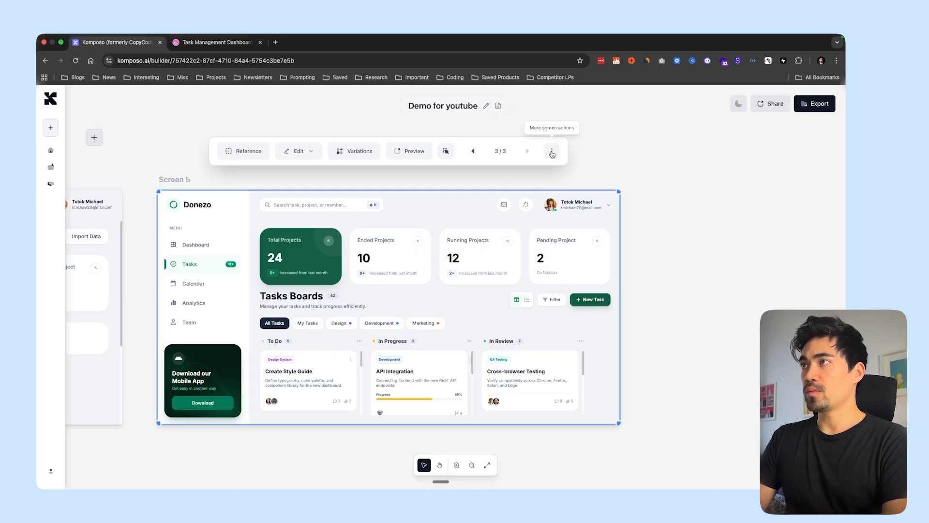
{"action": "scroll", "coordinate": [425, 275], "scroll_direction": "down", "scroll_amount": 1}
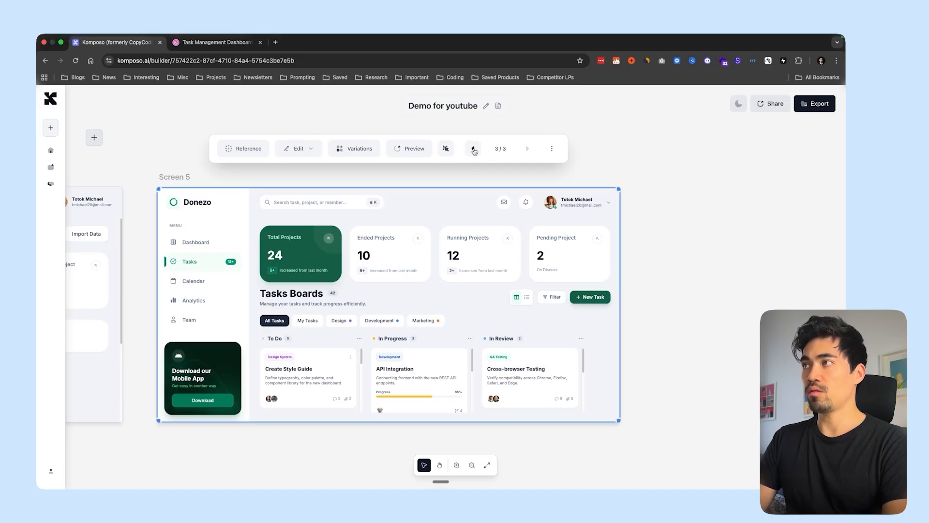
{"action": "left_click", "coordinate": [474, 150]}
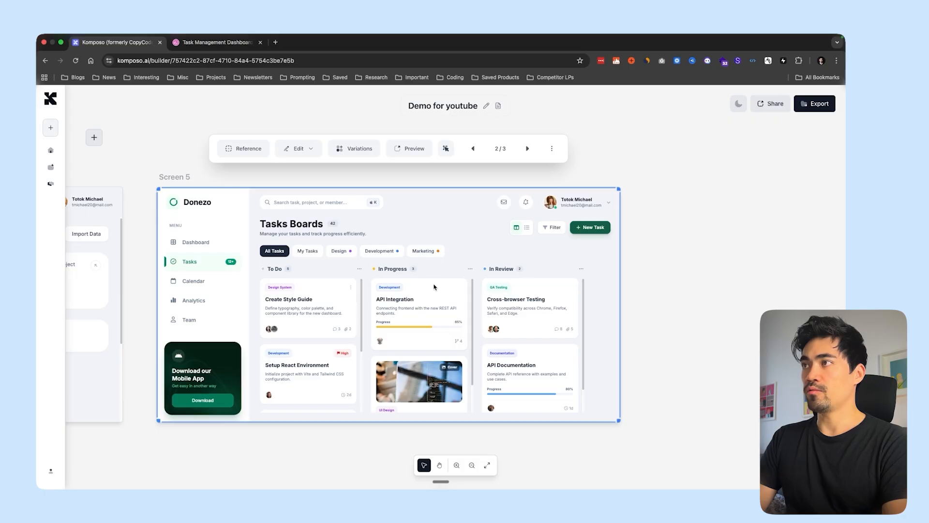
{"action": "left_click", "coordinate": [527, 148]}
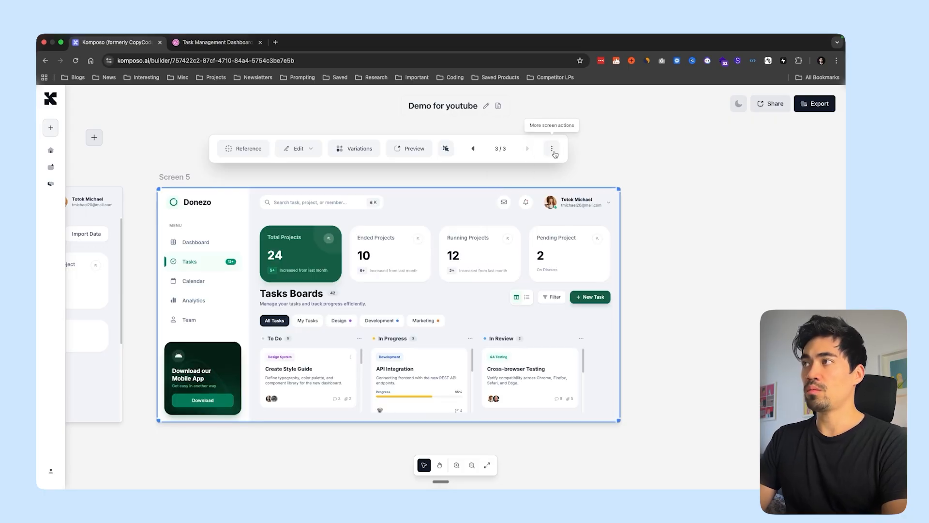
- Review the prompt history of Screen 5 and close it
{"action": "left_click", "coordinate": [552, 148]}
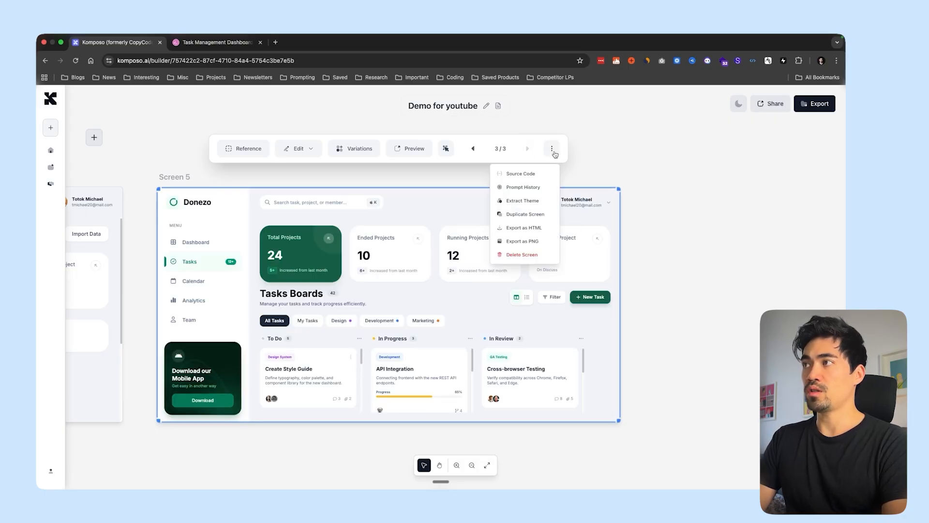
{"action": "left_click", "coordinate": [532, 188]}
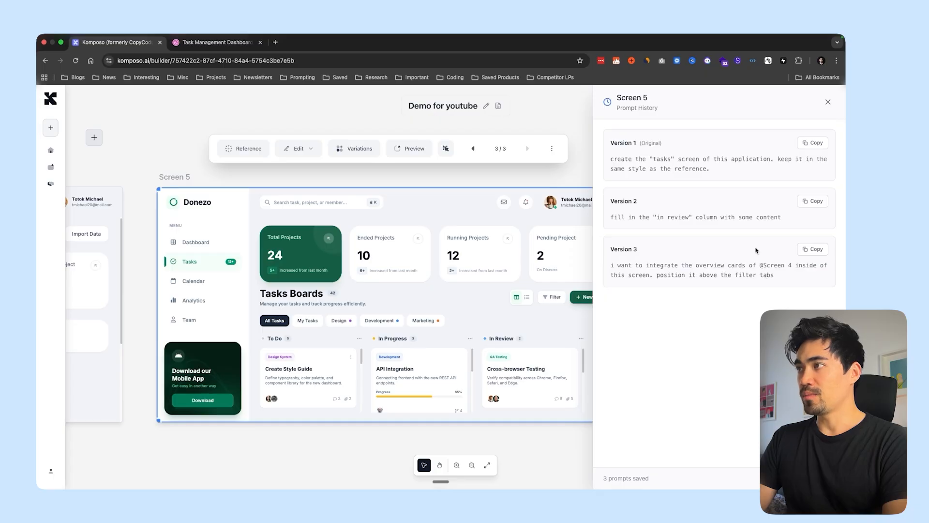
{"action": "left_click", "coordinate": [828, 102]}
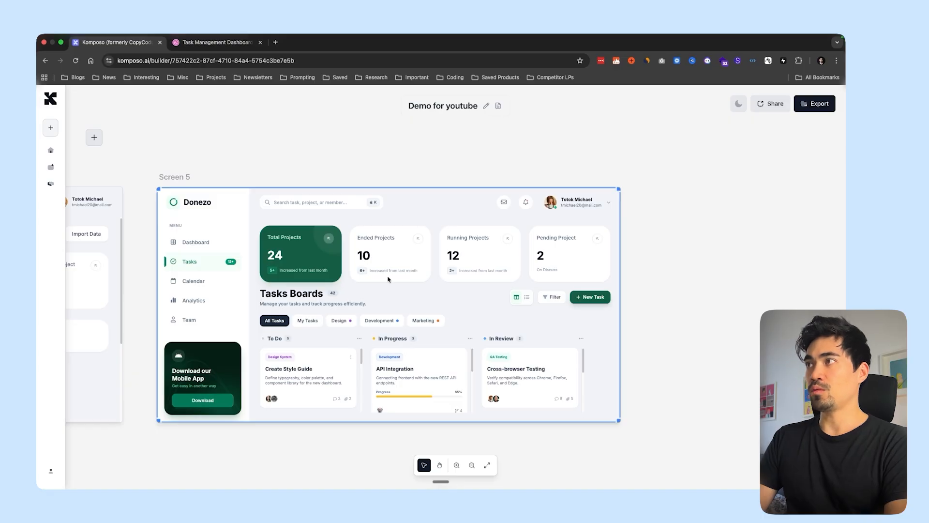
- Switch Screen 5 back to version 2 and copy the version 3 prompt from its prompt history
{"action": "left_click", "coordinate": [436, 310]}
{"action": "left_click", "coordinate": [473, 149]}
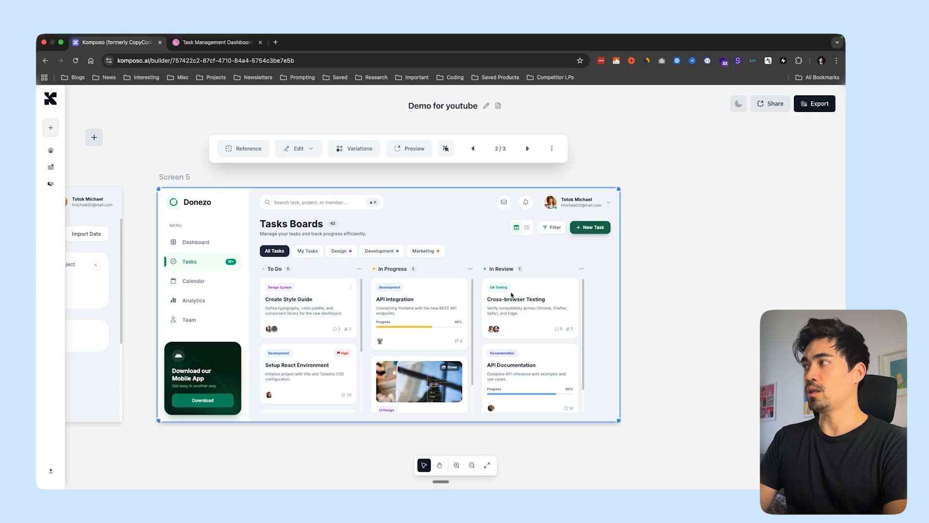
{"action": "left_click", "coordinate": [552, 148]}
{"action": "left_click", "coordinate": [552, 196]}
{"action": "left_click", "coordinate": [815, 250]}
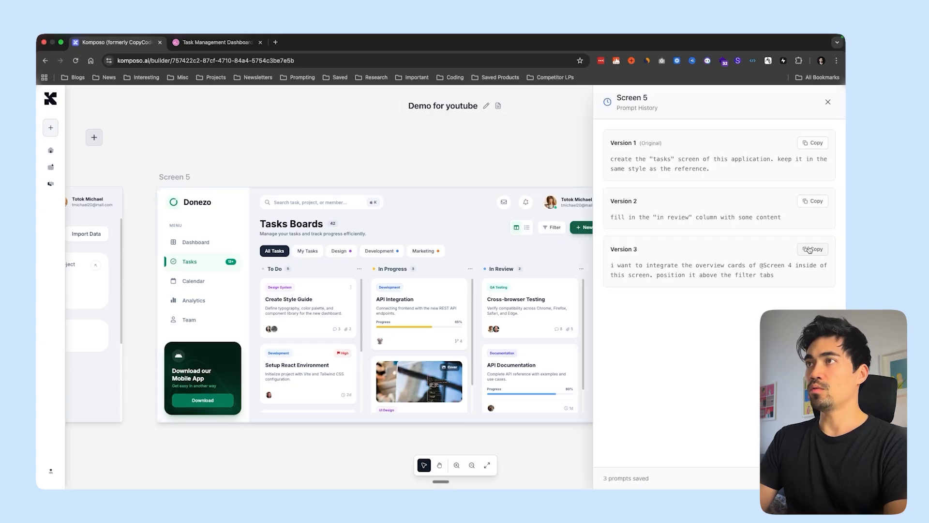
{"action": "left_click", "coordinate": [828, 102]}
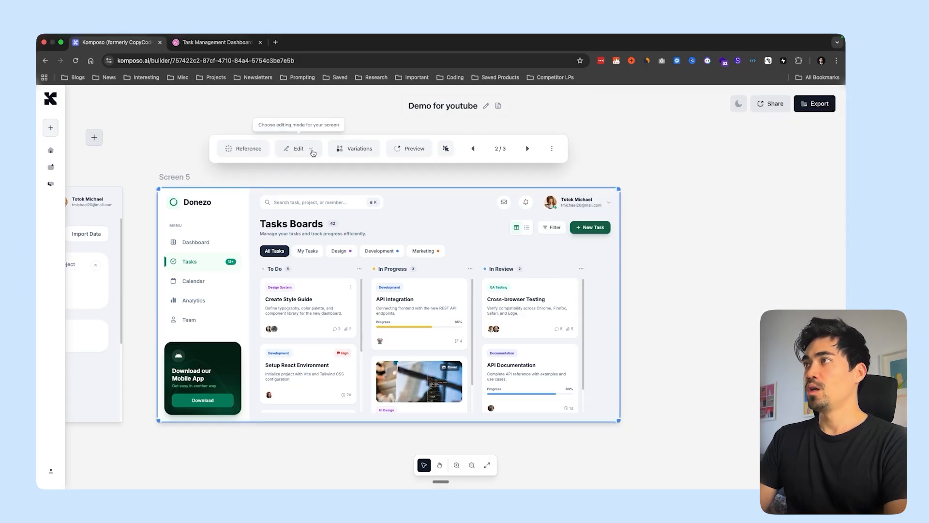
- Duplicate Screen 5 and place the copy directly below the original
{"action": "left_click", "coordinate": [298, 149]}
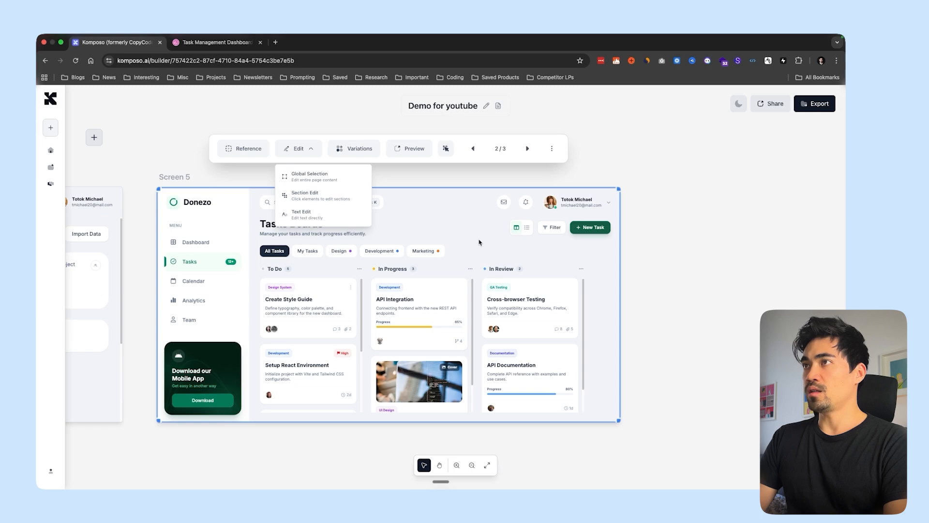
{"action": "left_click", "coordinate": [552, 150]}
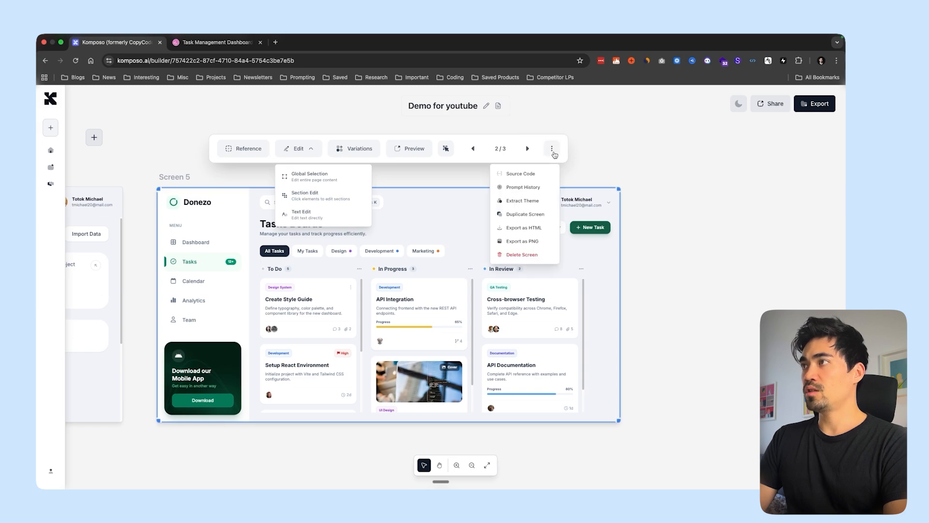
{"action": "left_click", "coordinate": [295, 150]}
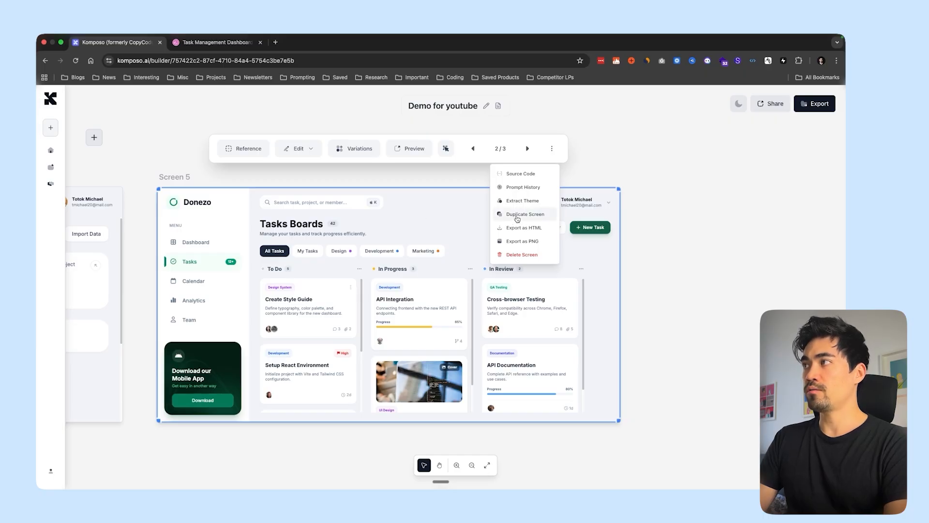
{"action": "left_click", "coordinate": [518, 214]}
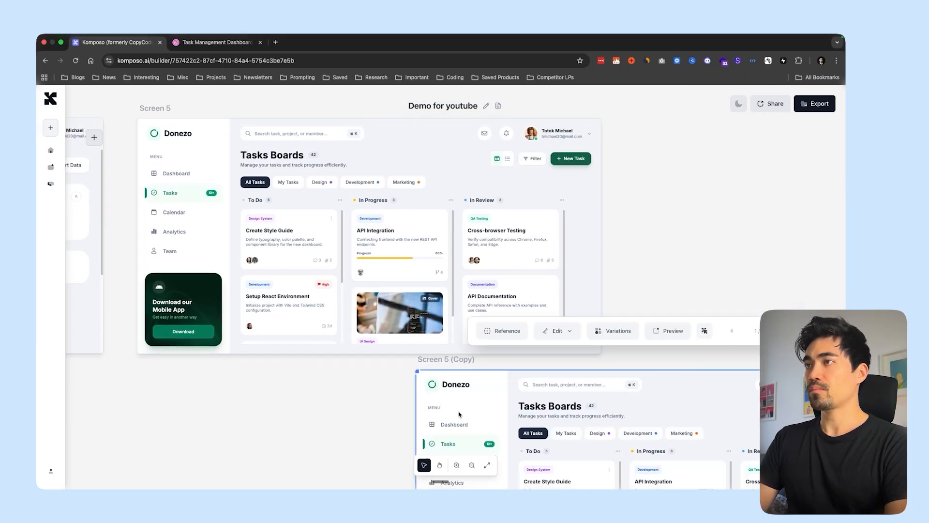
{"action": "scroll", "coordinate": [299, 396], "scroll_direction": "down", "scroll_amount": 2}
{"action": "scroll", "coordinate": [298, 396], "scroll_direction": "left", "scroll_amount": 1}
{"action": "left_click_drag", "start_coordinate": [540, 304], "coordinate": [459, 331]}
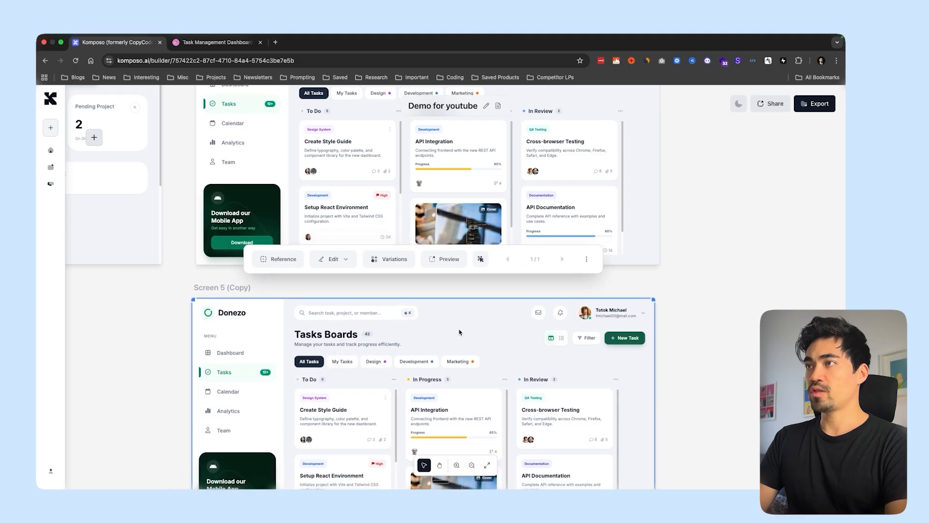
- Apply a whole-page edit to Screen 5 (Copy) with the request "turn it into dark mode"
{"action": "left_click", "coordinate": [333, 259]}
{"action": "left_click", "coordinate": [358, 288]}
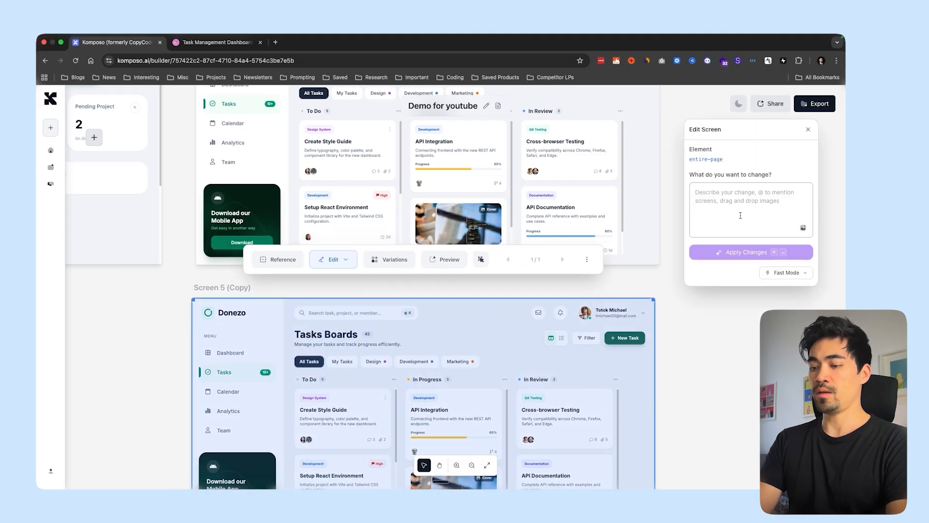
{"action": "type", "text": "turn it into dark mode"}
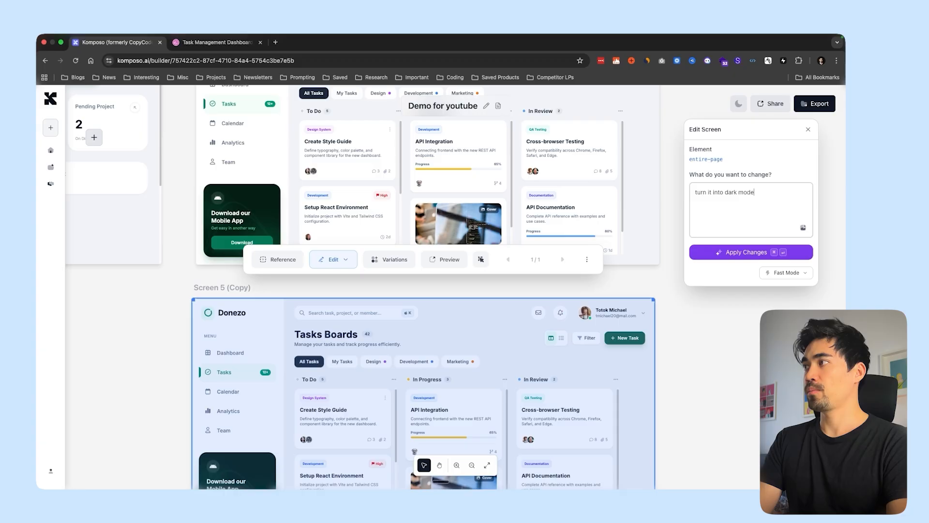
{"action": "key", "text": "super+Return"}
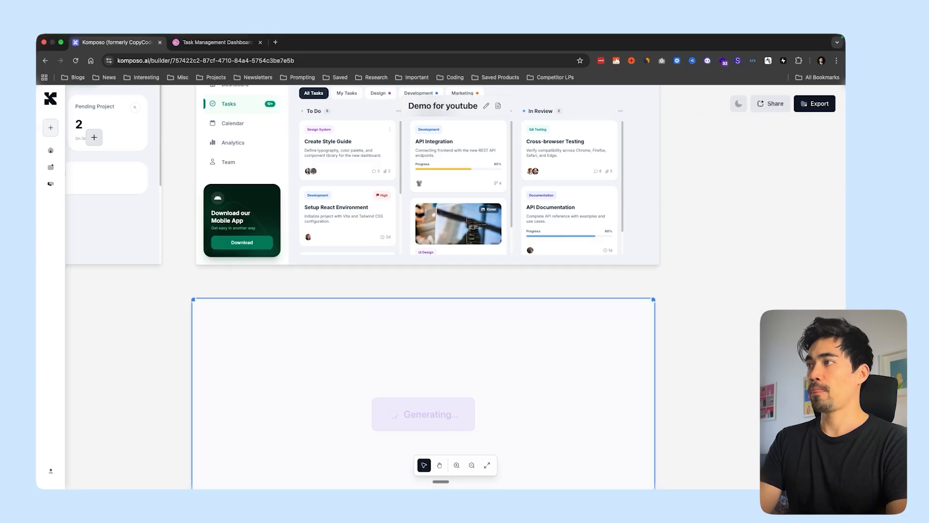
- Start a section edit on Screen 5's kanban board and mention a screen from the project in the change request
{"action": "scroll", "coordinate": [429, 337], "scroll_direction": "down", "scroll_amount": 2}
{"action": "scroll", "coordinate": [430, 337], "scroll_direction": "up", "scroll_amount": 3}
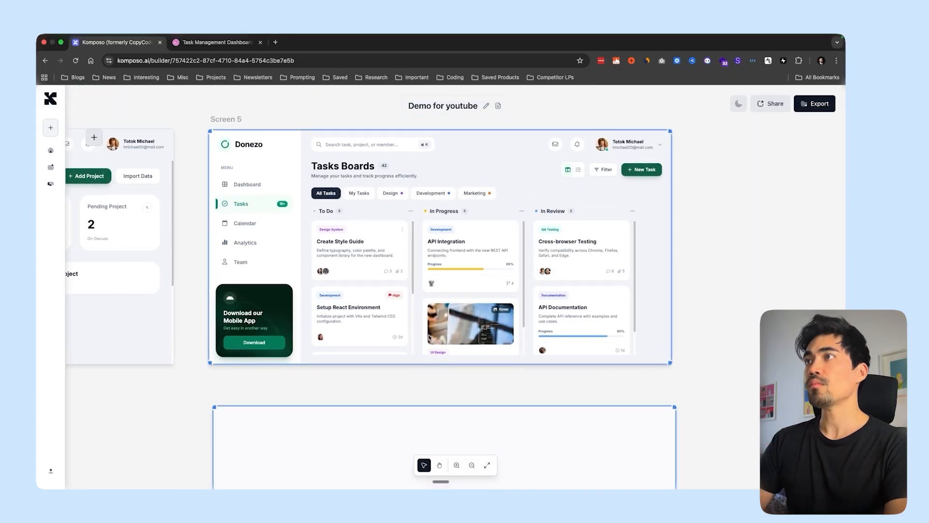
{"action": "scroll", "coordinate": [429, 337], "scroll_direction": "up", "scroll_amount": 1}
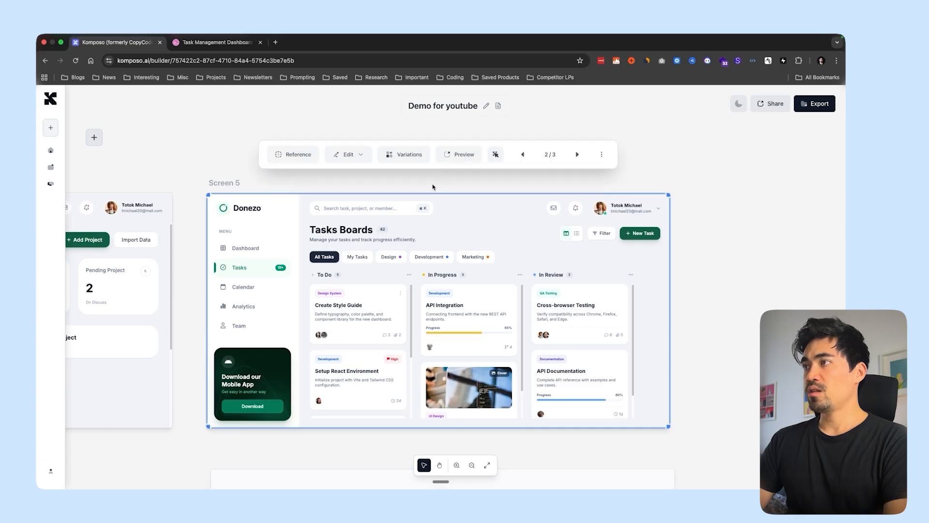
{"action": "left_click", "coordinate": [360, 155]}
{"action": "left_click", "coordinate": [379, 203]}
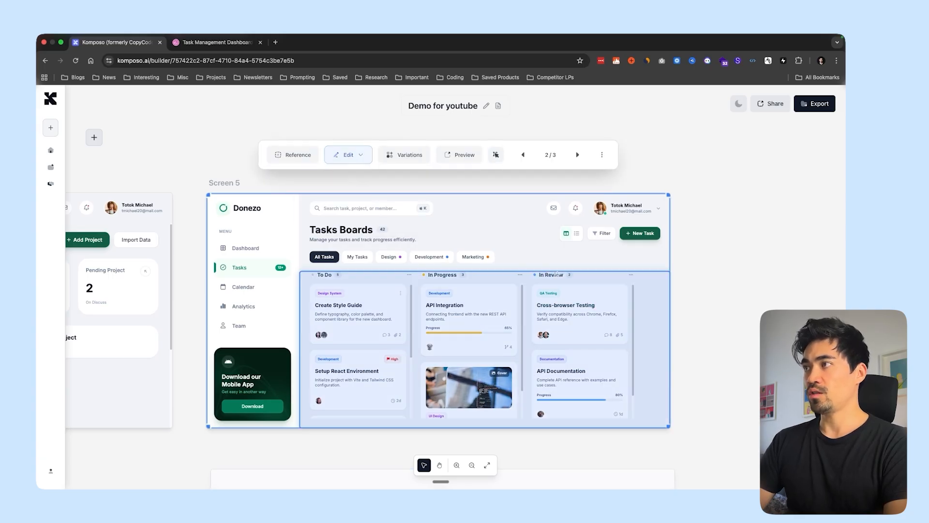
{"action": "left_click", "coordinate": [593, 274]}
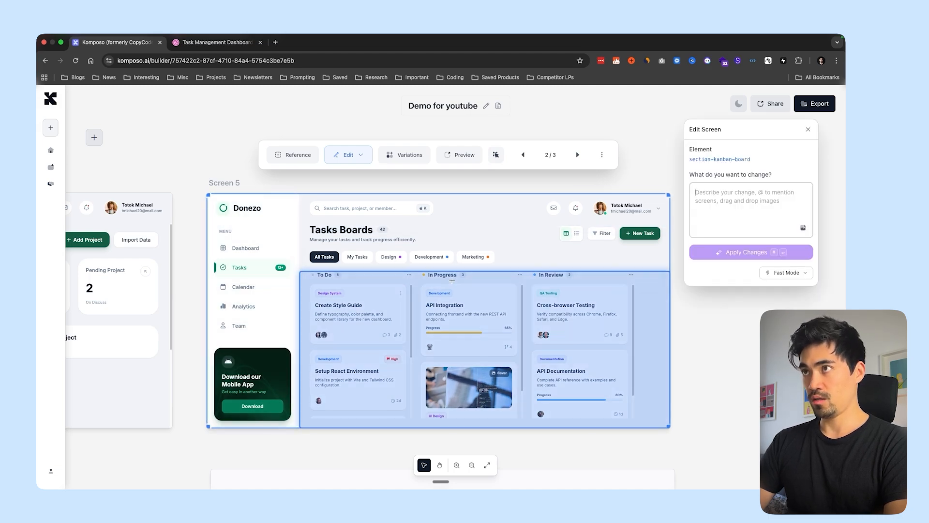
{"action": "left_click", "coordinate": [733, 206]}
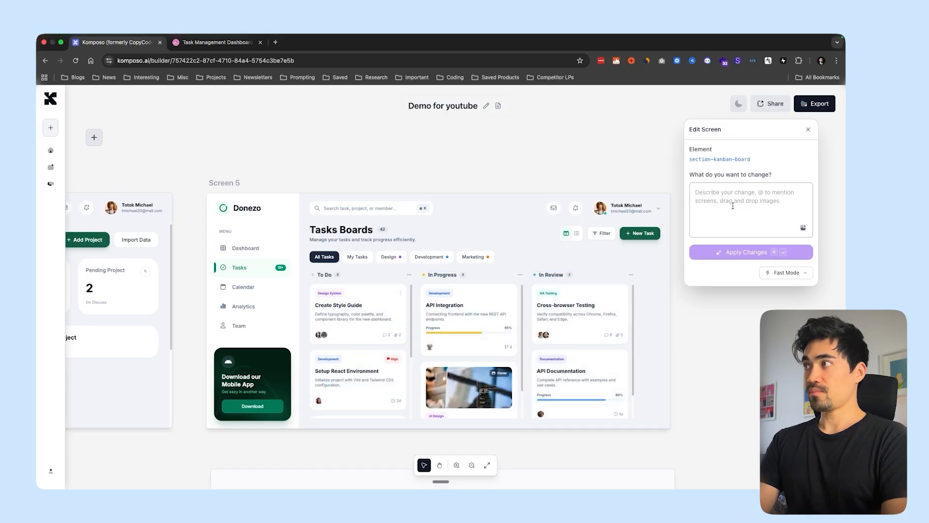
{"action": "type", "text": "@screen"}
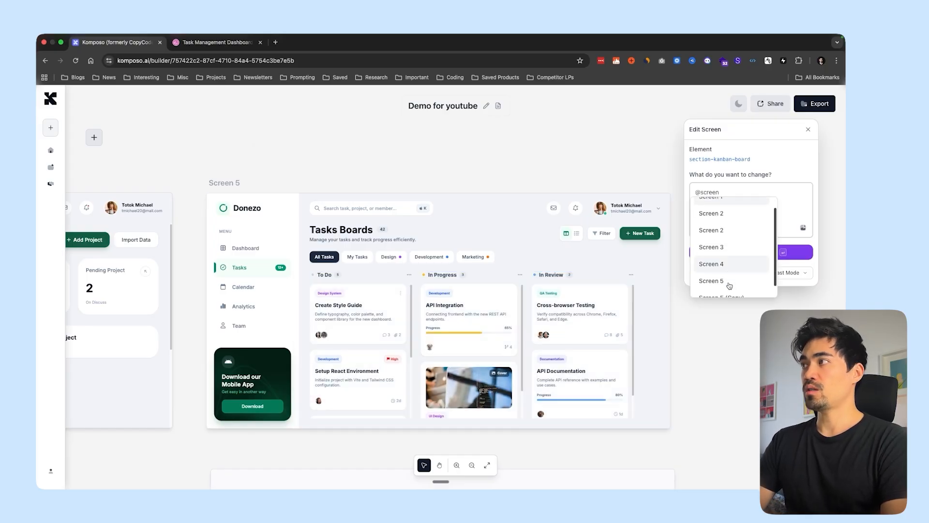
{"action": "left_click", "coordinate": [720, 283]}
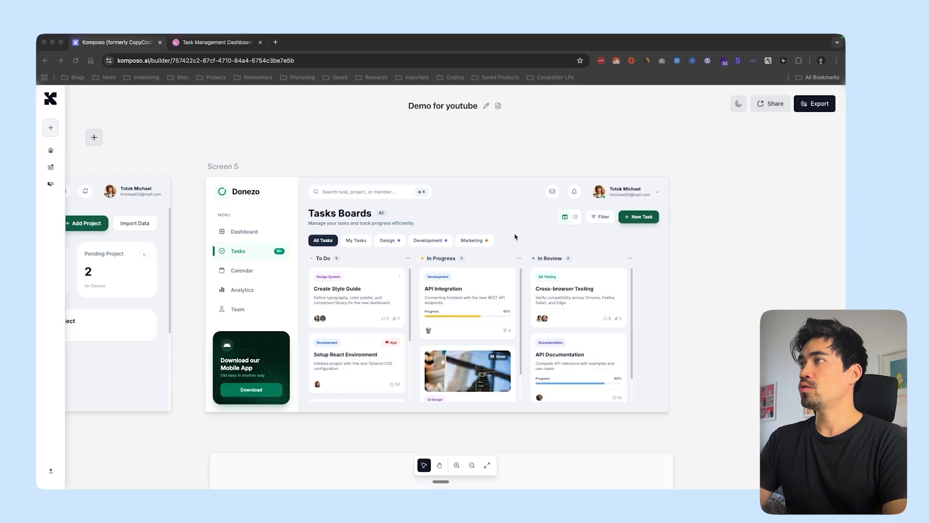
- Look through the HTML source code of Screen 5 and close the code preview
{"action": "left_click", "coordinate": [516, 236]}
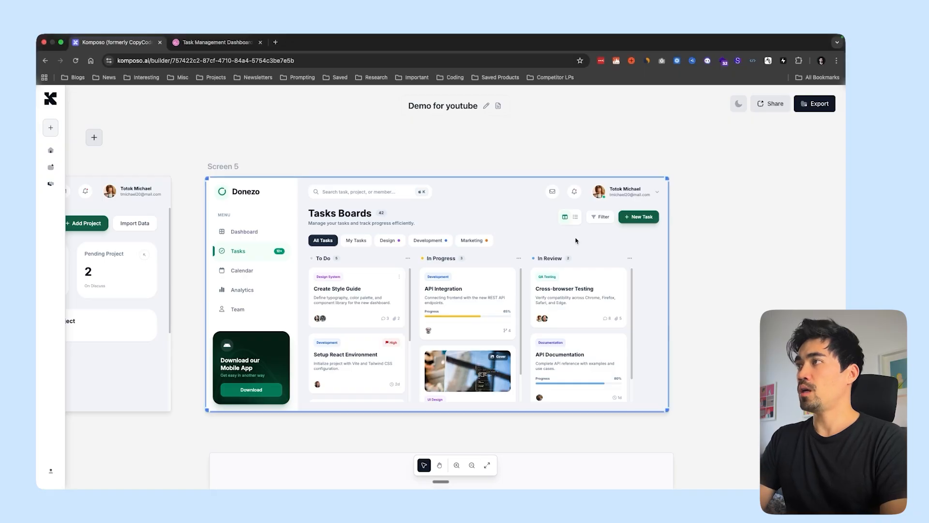
{"action": "left_click", "coordinate": [599, 139]}
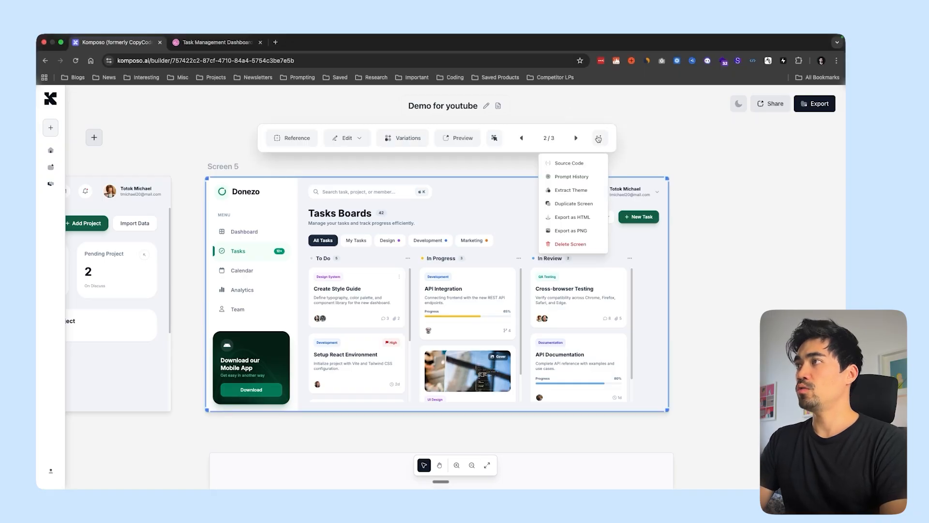
{"action": "left_click", "coordinate": [585, 165]}
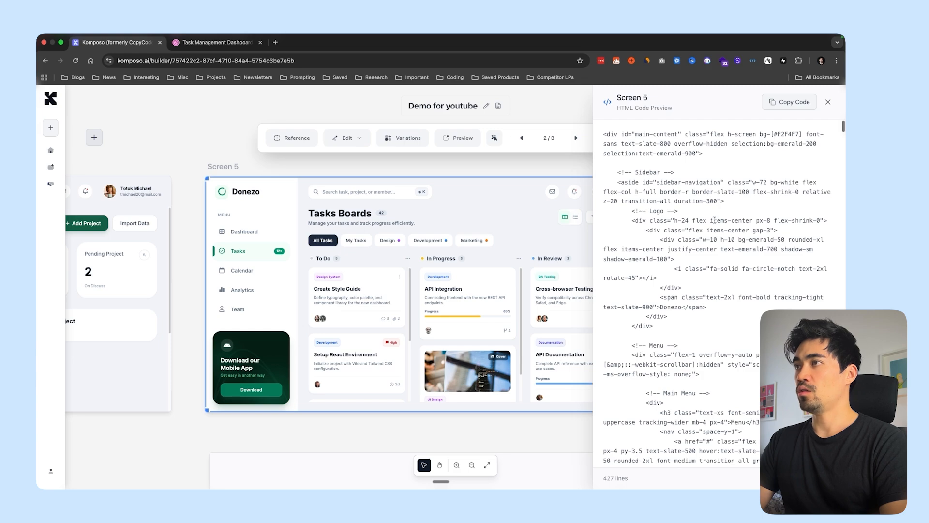
{"action": "scroll", "coordinate": [715, 220], "scroll_direction": "down", "scroll_amount": 5}
{"action": "scroll", "coordinate": [657, 219], "scroll_direction": "up", "scroll_amount": 5}
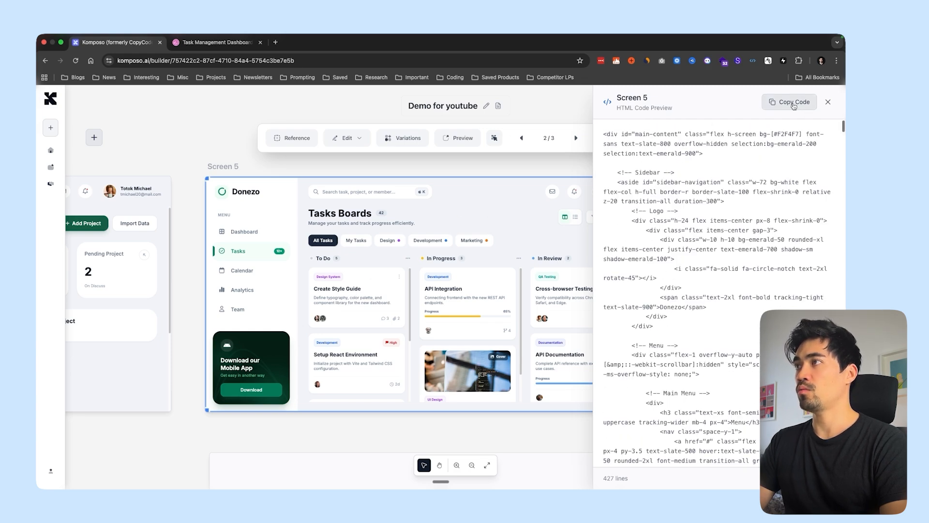
{"action": "left_click", "coordinate": [828, 102]}
- Export Screen 5 as a PNG, view the exported image, and return to the Komposo canvas
{"action": "left_click", "coordinate": [600, 138]}
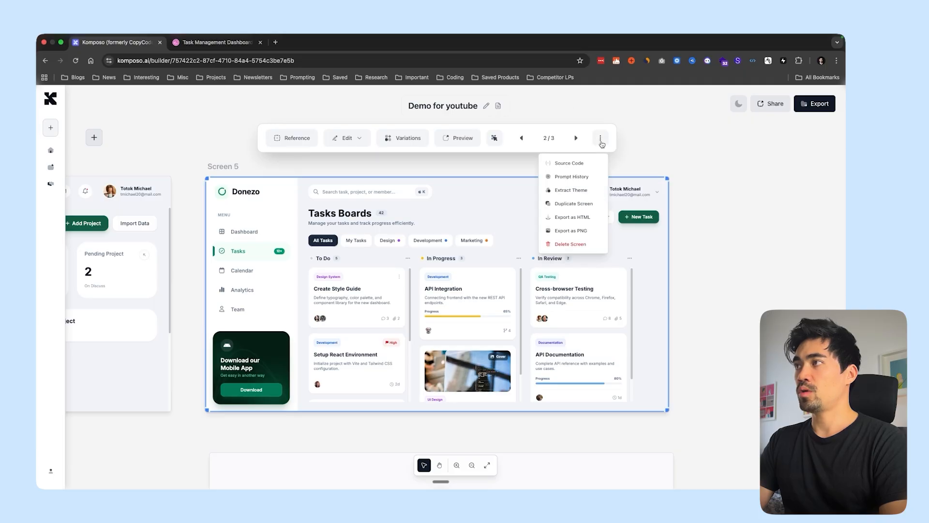
{"action": "left_click", "coordinate": [572, 203]}
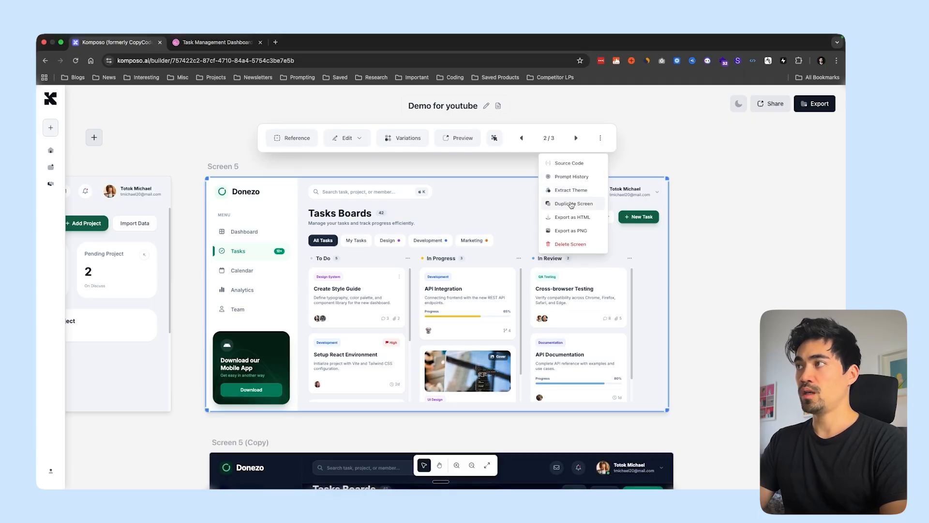
{"action": "left_click", "coordinate": [571, 236]}
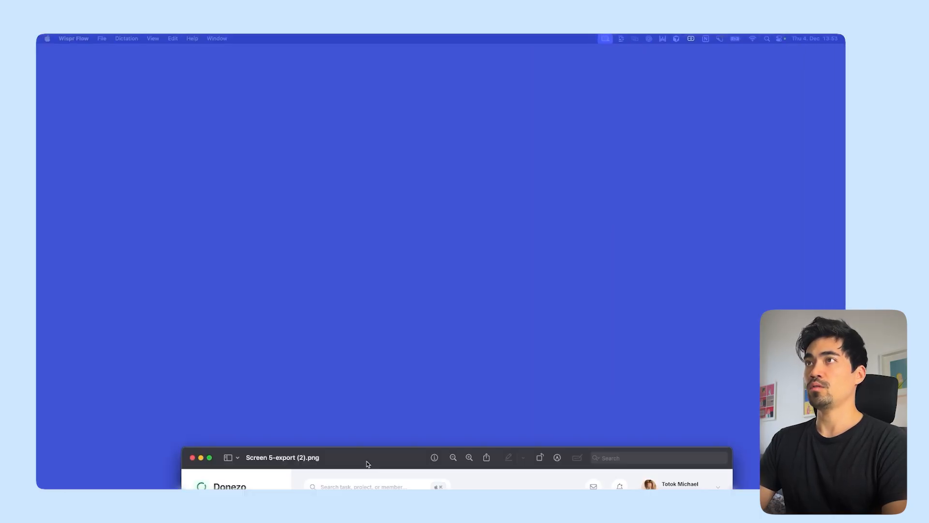
{"action": "left_click_drag", "start_coordinate": [368, 464], "coordinate": [330, 49]}
{"action": "key", "text": "ctrl+Right"}
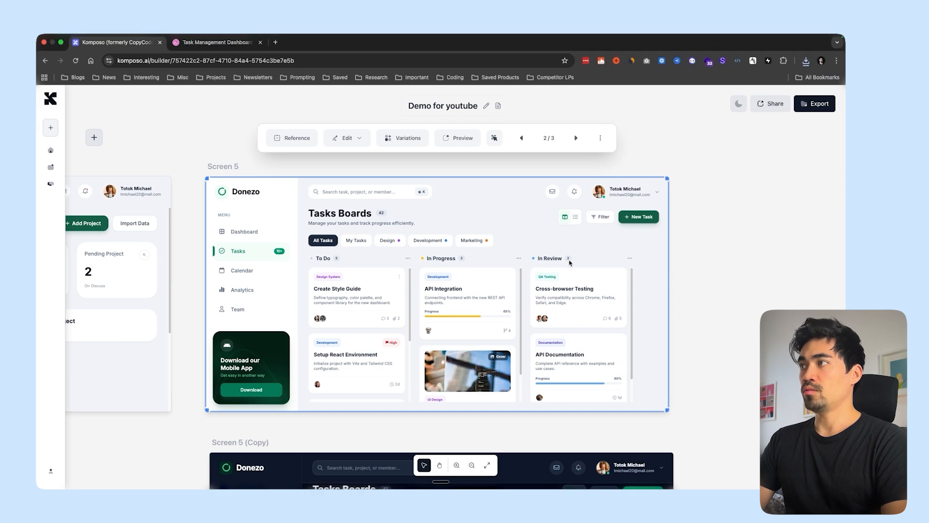
- Examine the dark-mode design of Screen 5 (Copy) on the canvas
{"action": "left_click", "coordinate": [600, 138]}
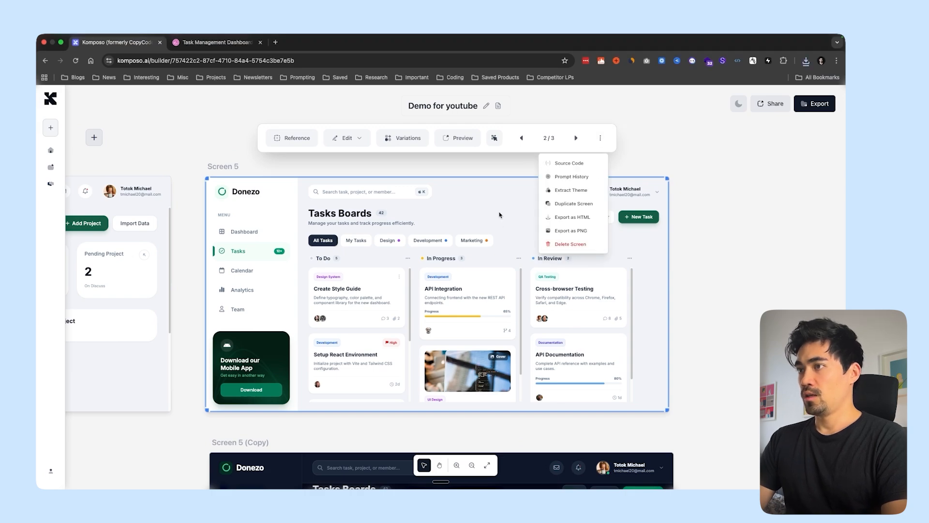
{"action": "left_click", "coordinate": [741, 269]}
{"action": "scroll", "coordinate": [739, 269], "scroll_direction": "up", "scroll_amount": 5}
{"action": "scroll", "coordinate": [740, 270], "scroll_direction": "down", "scroll_amount": 10}
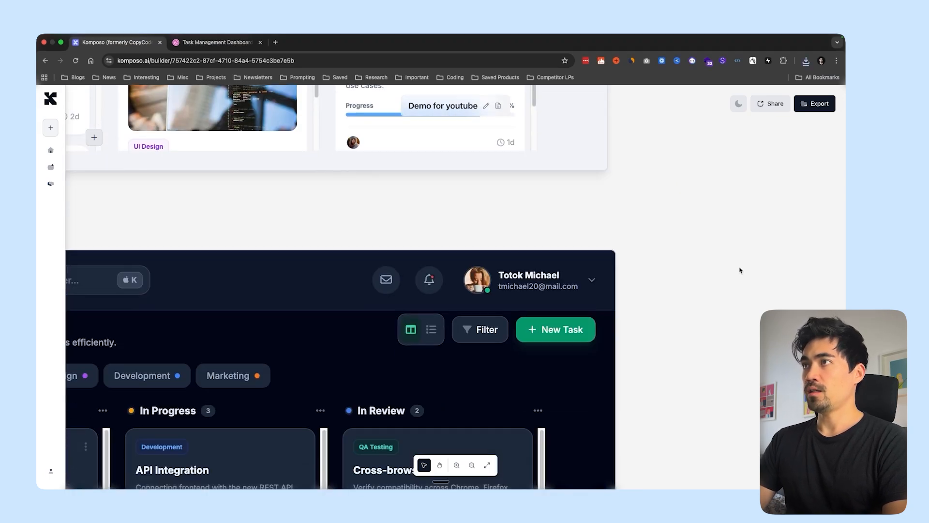
{"action": "scroll", "coordinate": [730, 282], "scroll_direction": "up", "scroll_amount": 1}
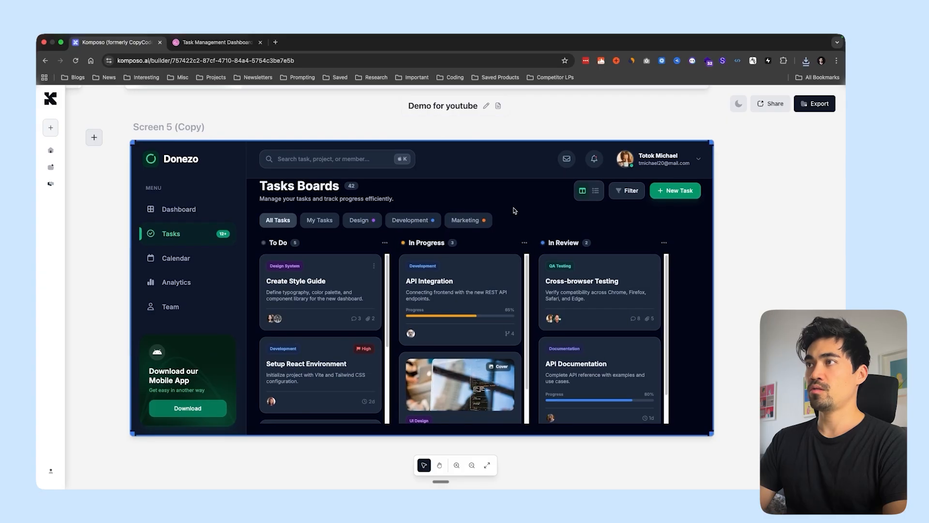
{"action": "left_click", "coordinate": [523, 189]}
{"action": "scroll", "coordinate": [543, 396], "scroll_direction": "up", "scroll_amount": 1}
{"action": "scroll", "coordinate": [537, 404], "scroll_direction": "down", "scroll_amount": 5}
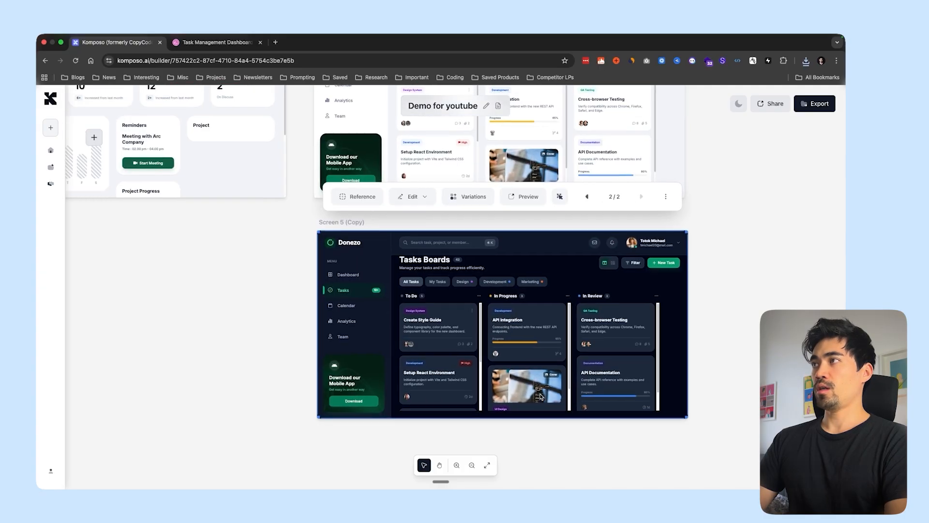
- Start a new design prompt over an empty area of the canvas and set it to Multi Screen generation
{"action": "scroll", "coordinate": [528, 419], "scroll_direction": "left", "scroll_amount": 4}
{"action": "scroll", "coordinate": [529, 419], "scroll_direction": "down", "scroll_amount": 1}
{"action": "scroll", "coordinate": [527, 419], "scroll_direction": "down", "scroll_amount": 2}
{"action": "scroll", "coordinate": [576, 350], "scroll_direction": "down", "scroll_amount": 10}
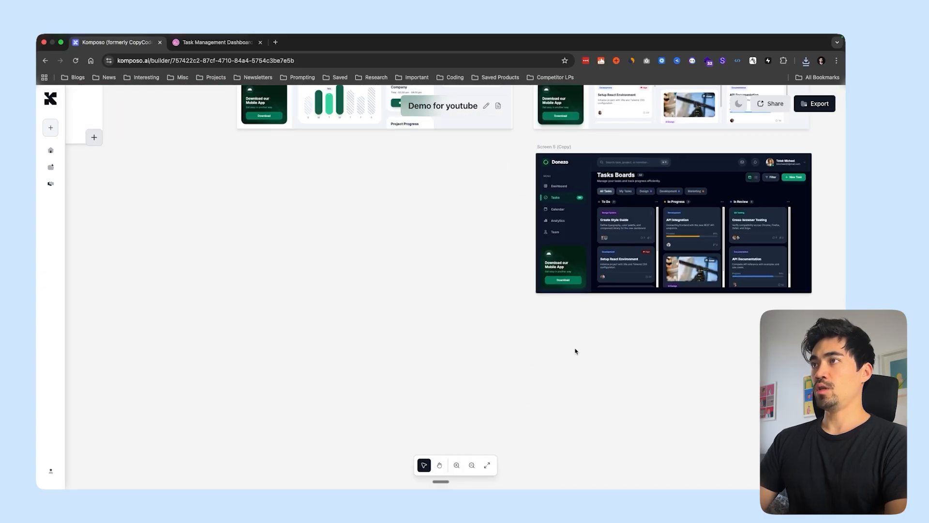
{"action": "scroll", "coordinate": [307, 391], "scroll_direction": "down", "scroll_amount": 5}
{"action": "scroll", "coordinate": [306, 390], "scroll_direction": "left", "scroll_amount": 2}
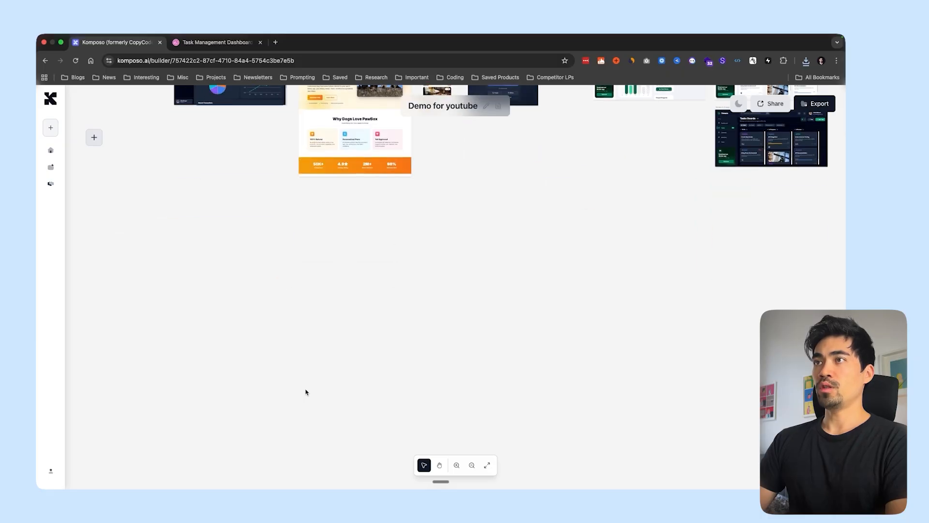
{"action": "left_click", "coordinate": [94, 139]}
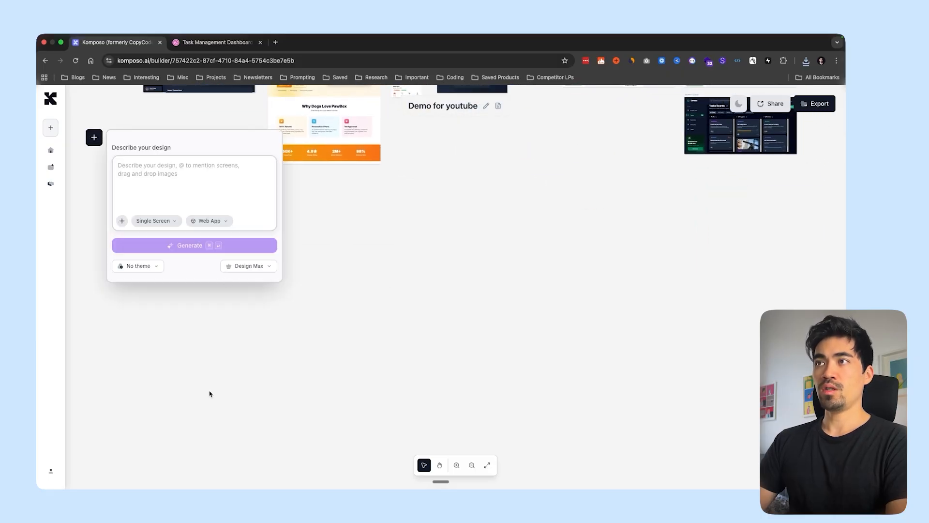
{"action": "scroll", "coordinate": [208, 396], "scroll_direction": "down", "scroll_amount": 2}
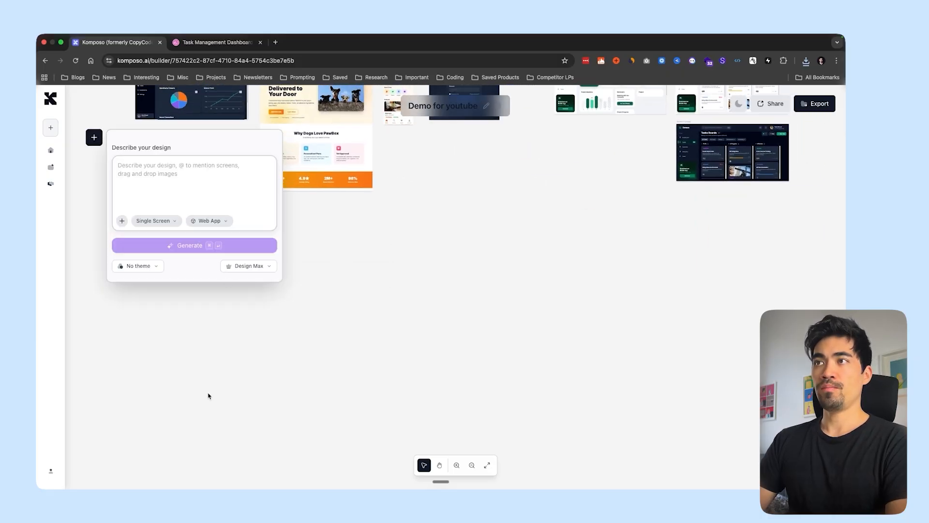
{"action": "left_click", "coordinate": [159, 221]}
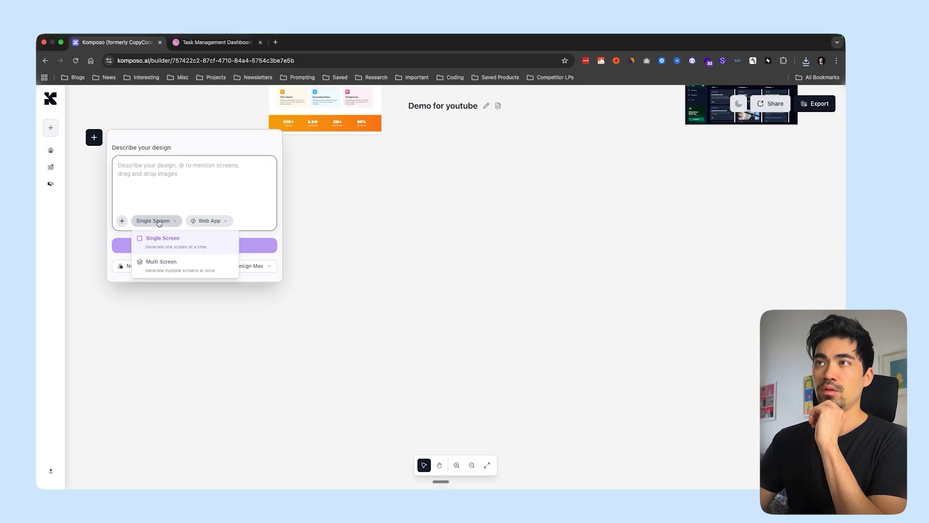
{"action": "left_click", "coordinate": [159, 261]}
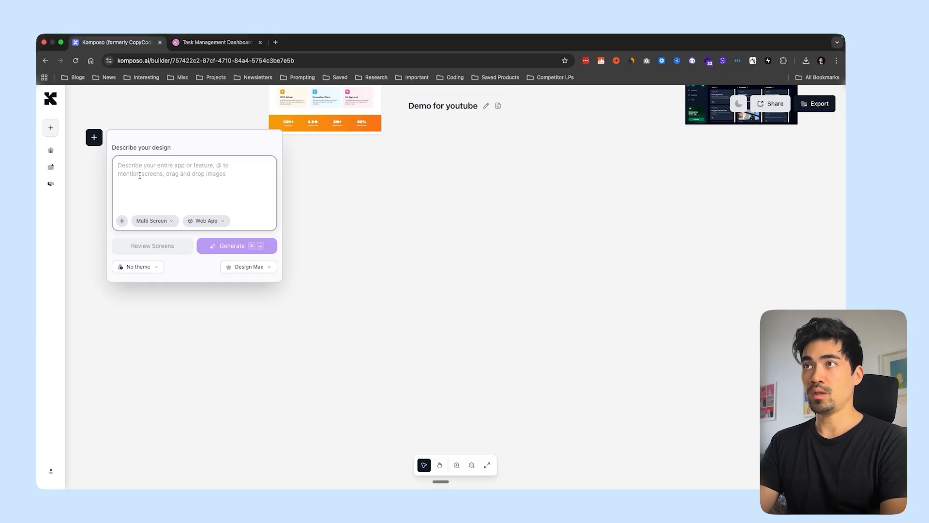
- Describe the design as "food delivery app" and set the design type to Mobile App
{"action": "type", "text": "food"}
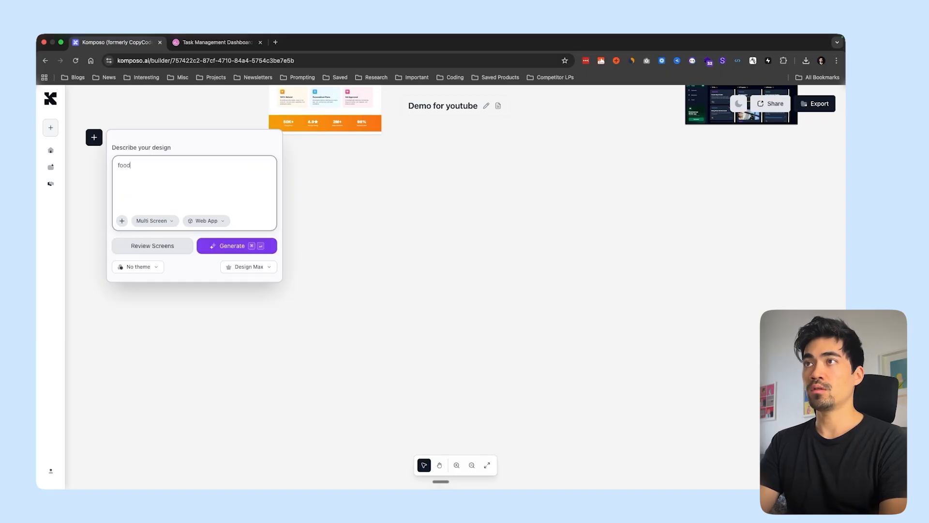
{"action": "type", "text": " delivery a"}
{"action": "key", "text": "BackSpace"}
{"action": "type", "text": "y app"}
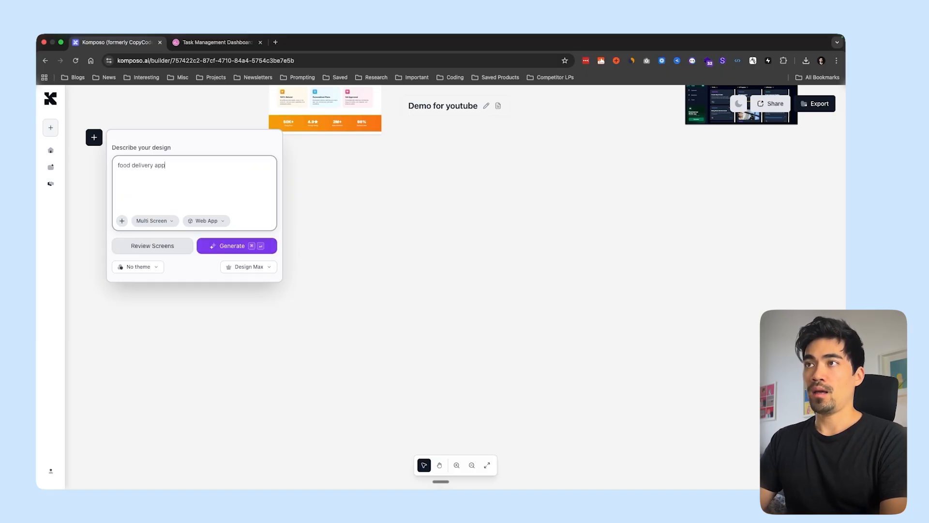
{"action": "left_click", "coordinate": [214, 222]}
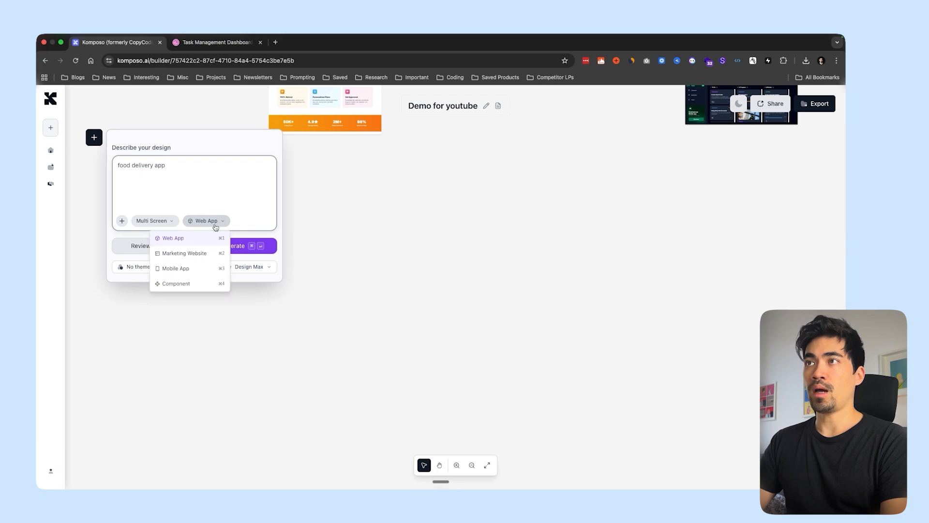
{"action": "left_click", "coordinate": [194, 268]}
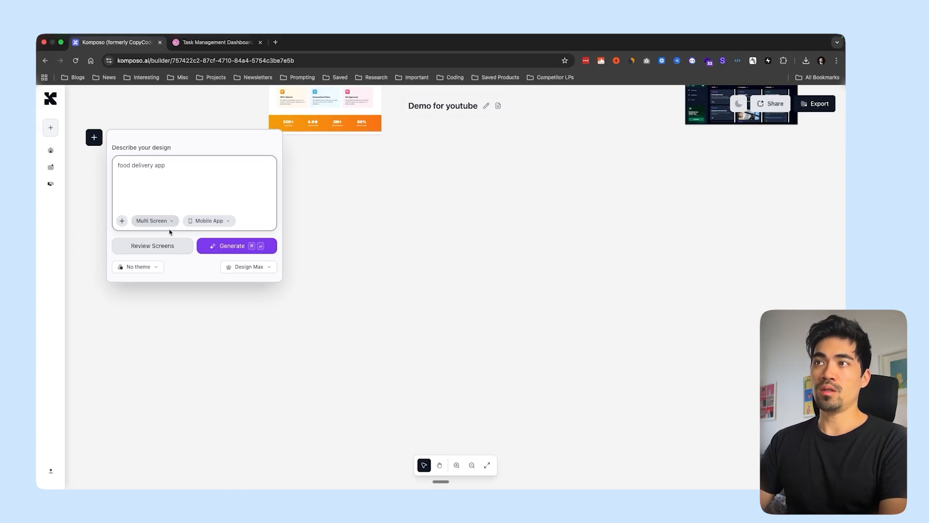
- Request the suggested screens for the food delivery app and read through their descriptions before generating
{"action": "left_click", "coordinate": [152, 251]}
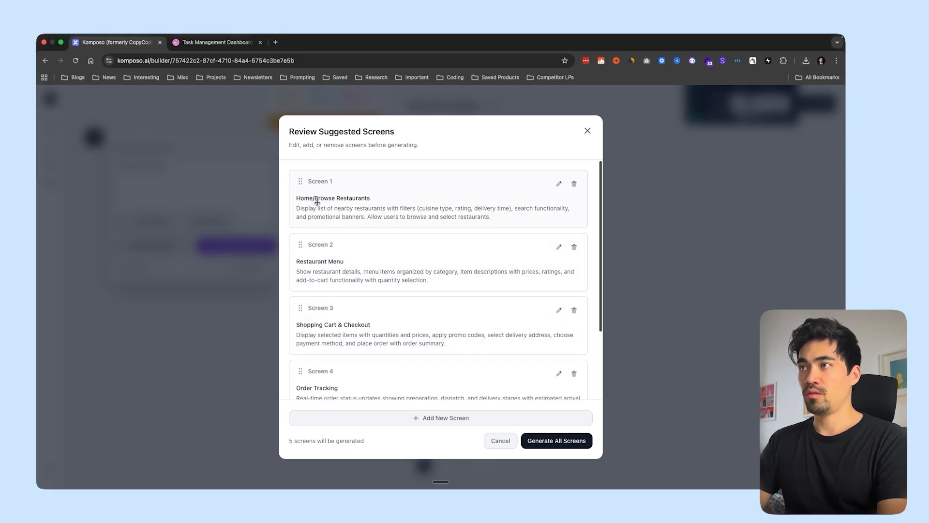
{"action": "scroll", "coordinate": [355, 227], "scroll_direction": "down", "scroll_amount": 3}
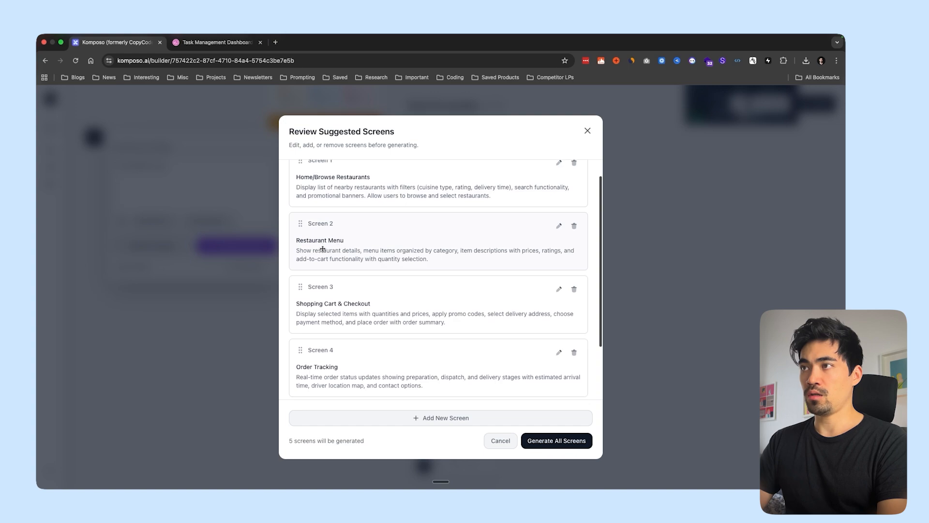
{"action": "scroll", "coordinate": [362, 280], "scroll_direction": "down", "scroll_amount": 2}
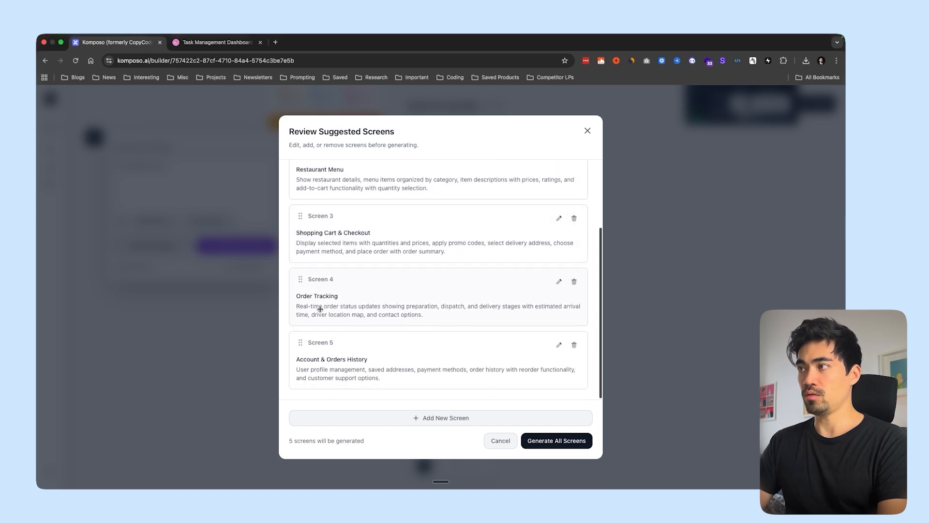
{"action": "scroll", "coordinate": [397, 368], "scroll_direction": "up", "scroll_amount": 1}
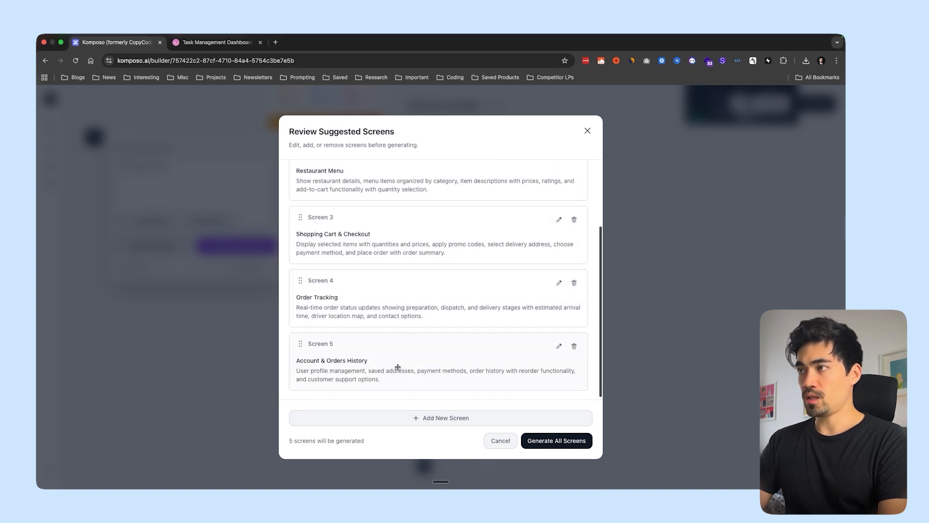
- Open the title and description of the suggested Account & Orders History screen for editing, leaving them as they are
{"action": "scroll", "coordinate": [399, 366], "scroll_direction": "down", "scroll_amount": 1}
{"action": "left_click", "coordinate": [559, 347]}
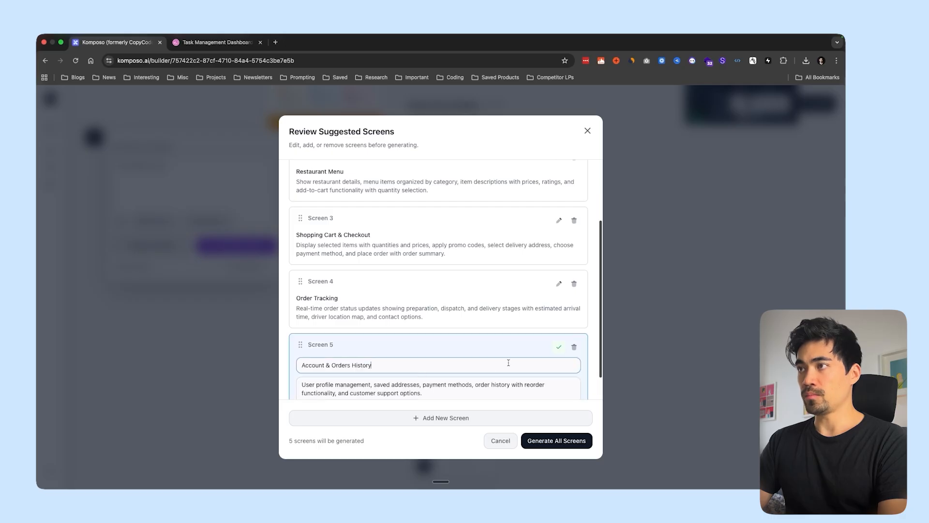
{"action": "scroll", "coordinate": [387, 382], "scroll_direction": "down", "scroll_amount": 2}
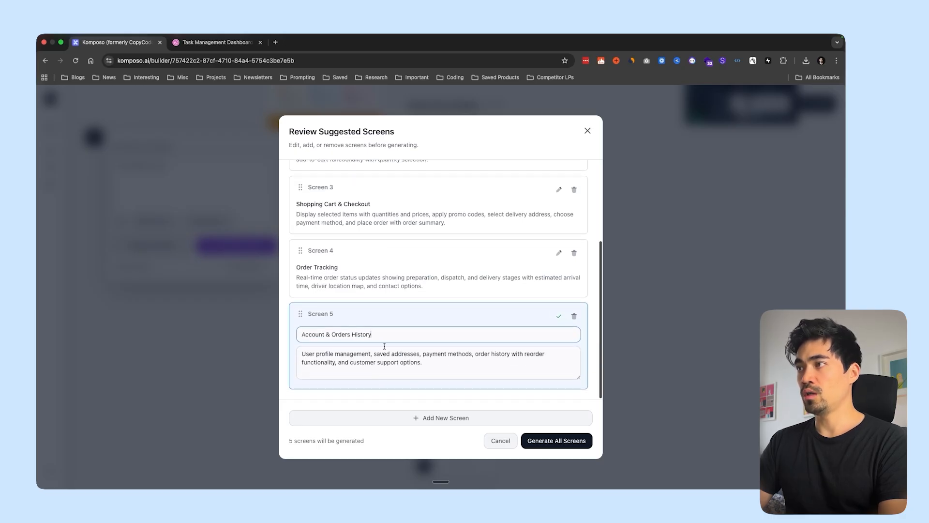
{"action": "left_click", "coordinate": [558, 317]}
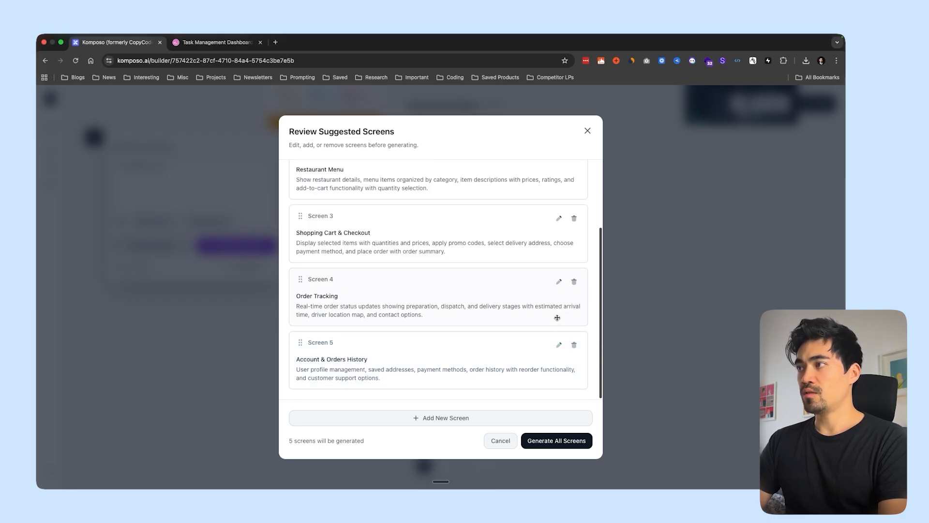
- Remove the Account & Orders History and Order Tracking screens from the suggestions and generate the remaining screens
{"action": "left_click", "coordinate": [574, 347]}
{"action": "left_click", "coordinate": [575, 347]}
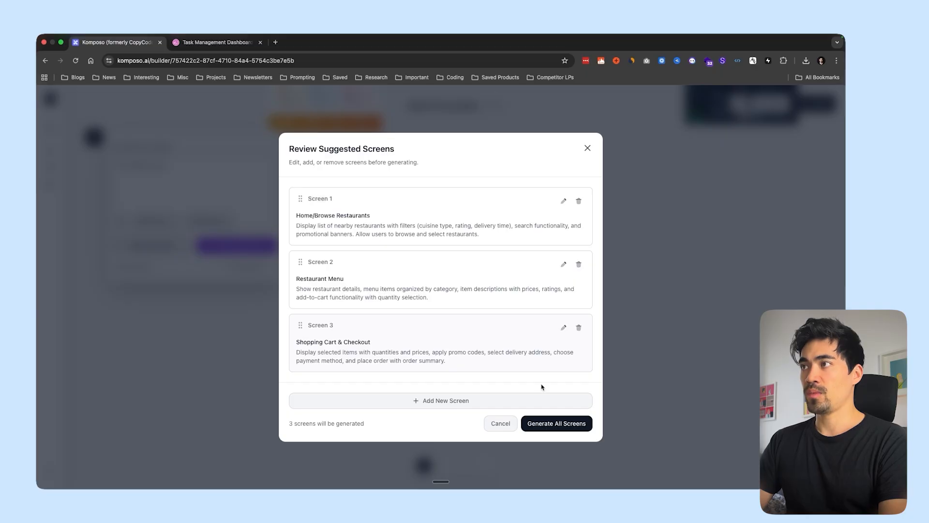
{"action": "left_click", "coordinate": [546, 424]}
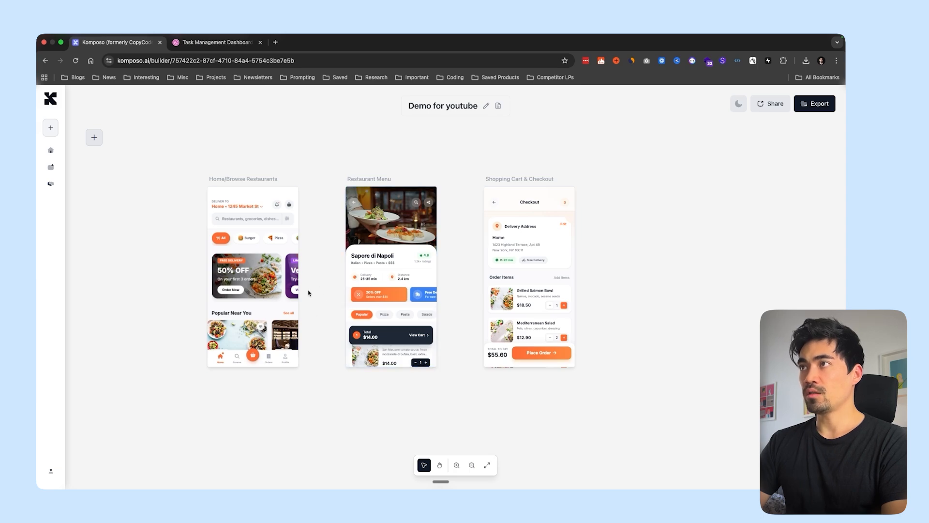
{"action": "scroll", "coordinate": [309, 292], "scroll_direction": "up", "scroll_amount": 3}
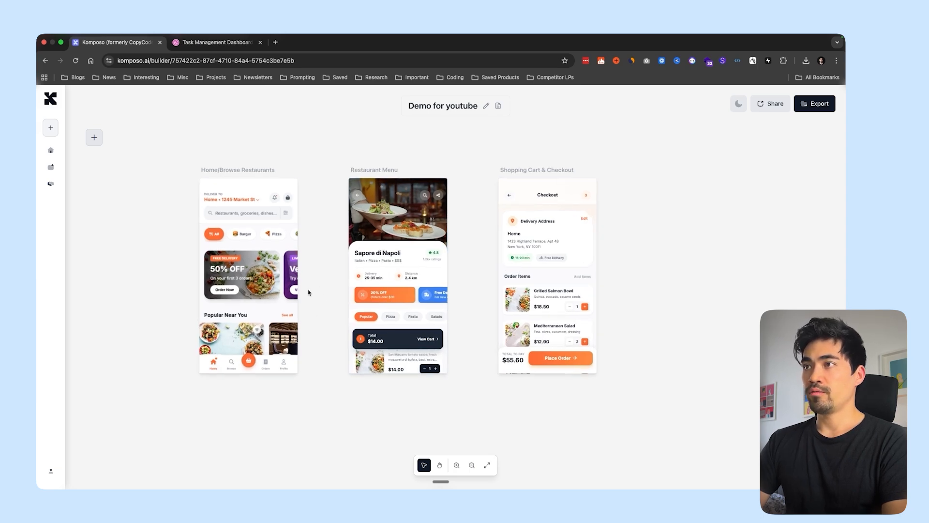
{"action": "left_click", "coordinate": [358, 193]}
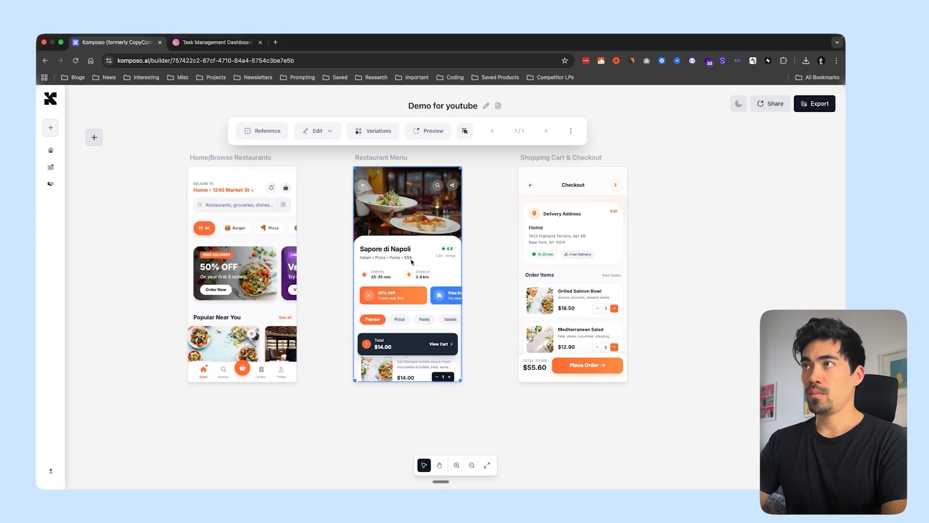
{"action": "left_click", "coordinate": [324, 132]}
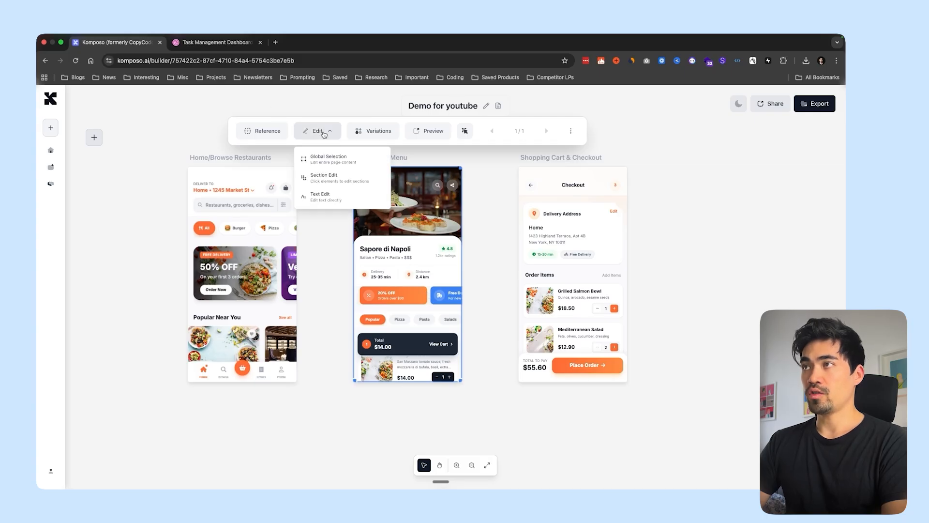
{"action": "left_click", "coordinate": [347, 163]}
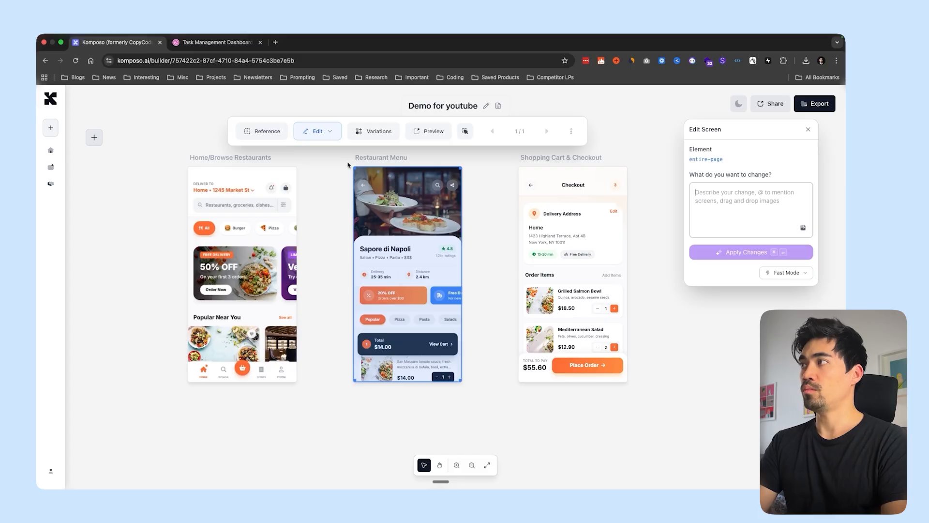
{"action": "type", "text": "@hom"}
{"action": "key", "text": "Return"}
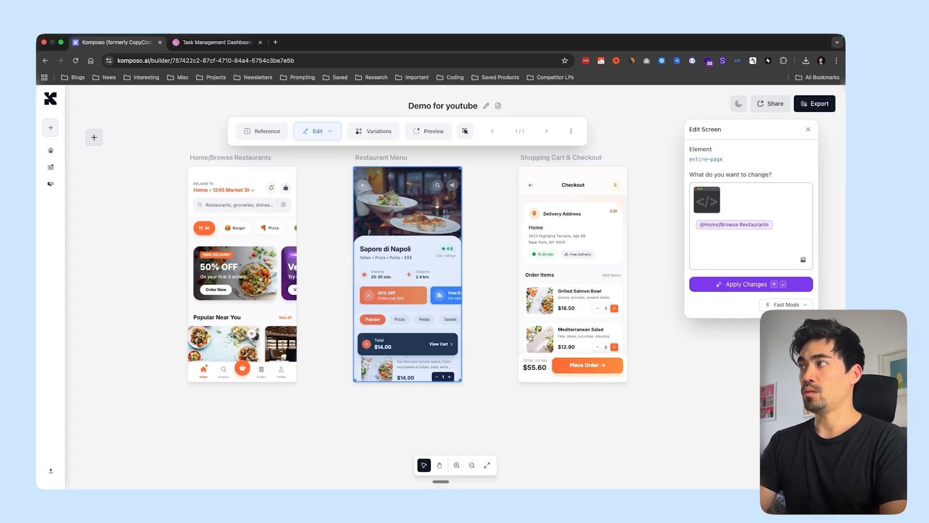
{"action": "type", "text": "add the bottom na"}
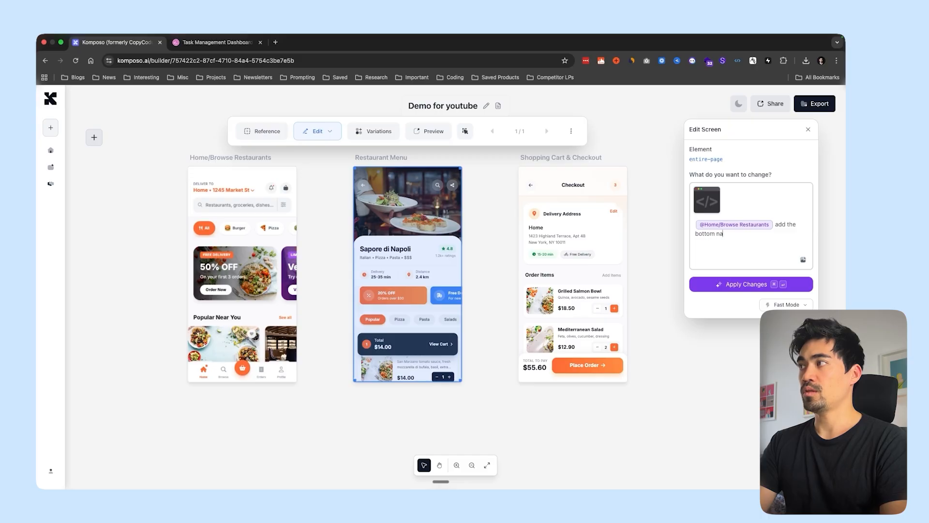
{"action": "type", "text": "v from this screen"}
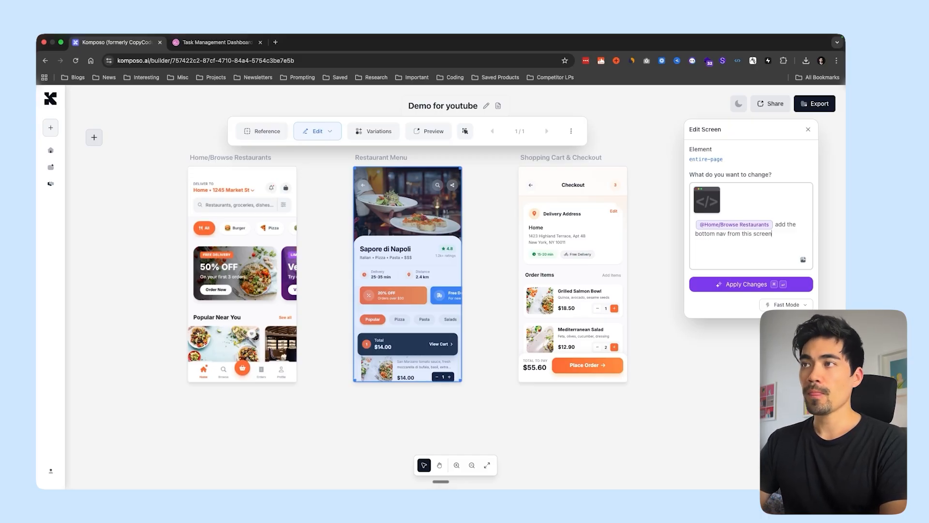
{"action": "key", "text": "super+Return"}
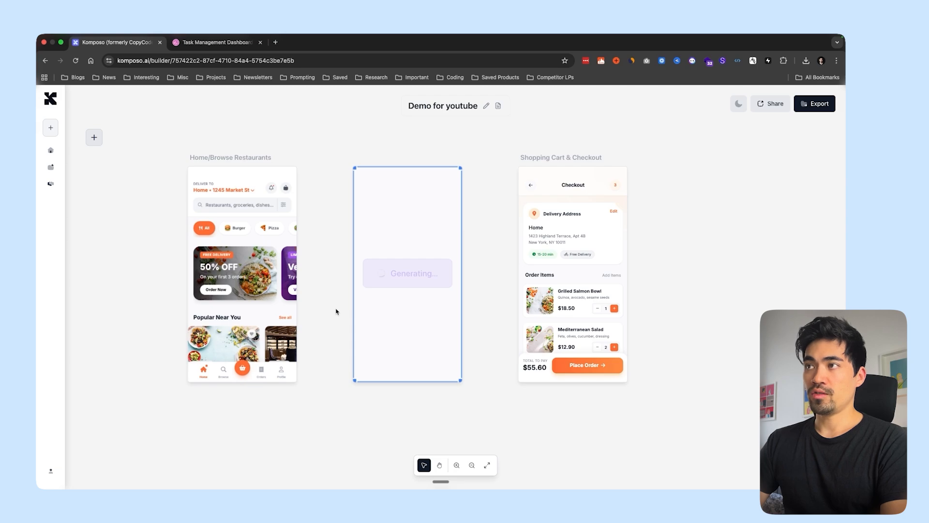
- Move the Home/Browse Restaurants screen straight down into the empty canvas area below the row of food delivery screens
{"action": "scroll", "coordinate": [336, 312], "scroll_direction": "down", "scroll_amount": 1}
{"action": "scroll", "coordinate": [329, 320], "scroll_direction": "down", "scroll_amount": 4}
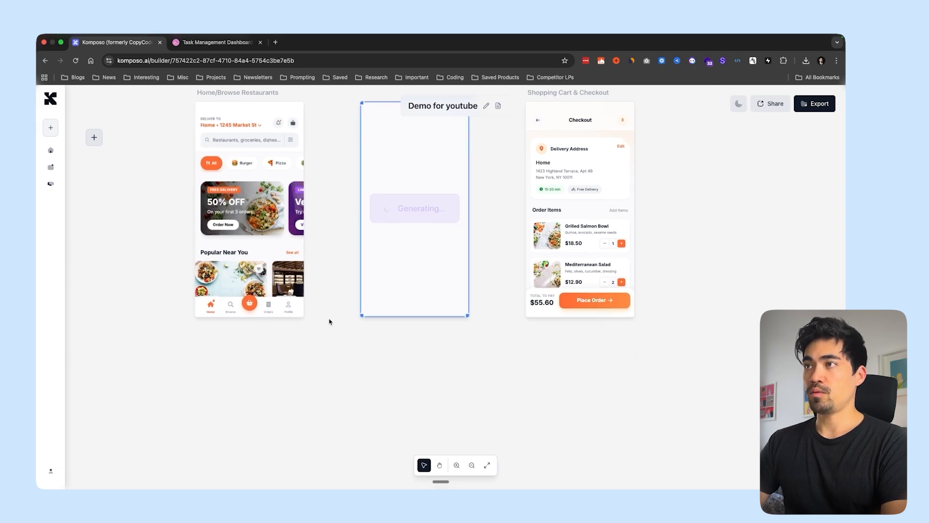
{"action": "left_click_drag", "start_coordinate": [278, 209], "coordinate": [278, 436]}
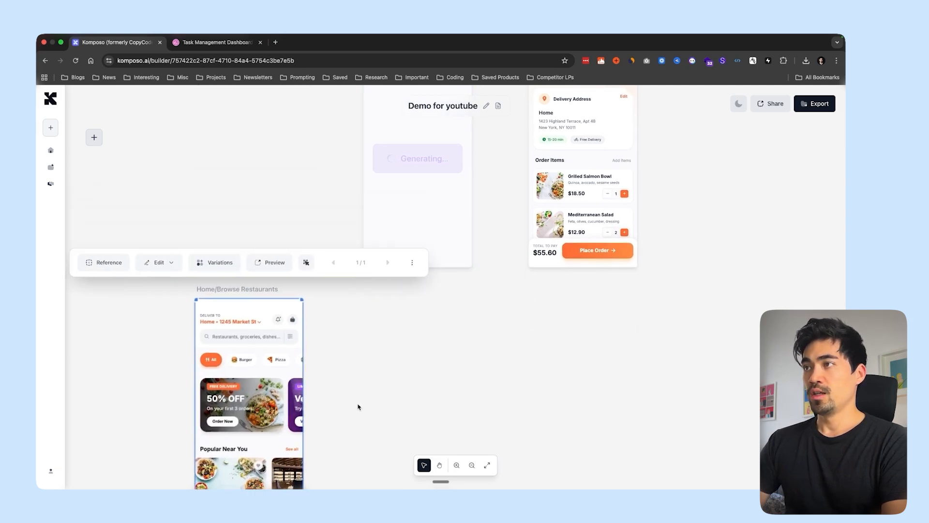
{"action": "scroll", "coordinate": [358, 406], "scroll_direction": "down", "scroll_amount": 3}
{"action": "scroll", "coordinate": [364, 403], "scroll_direction": "down", "scroll_amount": 2}
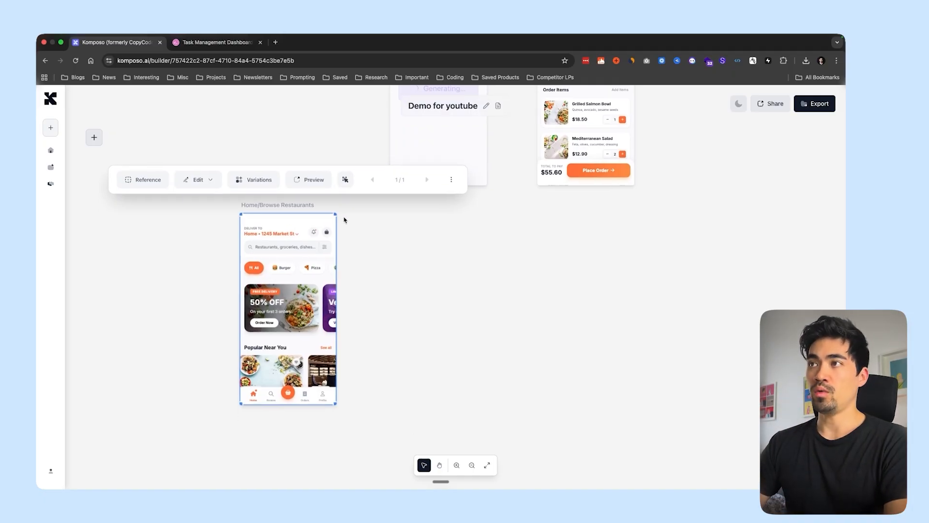
{"action": "left_click_drag", "start_coordinate": [285, 281], "coordinate": [287, 285]}
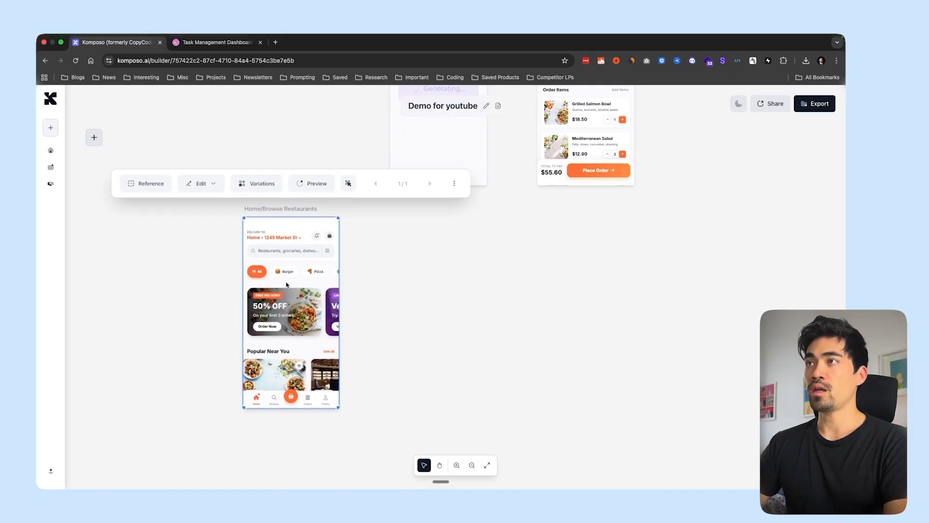
- Generate 2 variations of the Home/Browse Restaurants screen with Fast design mode, Style variation type and Medium creative range
{"action": "left_click", "coordinate": [260, 187]}
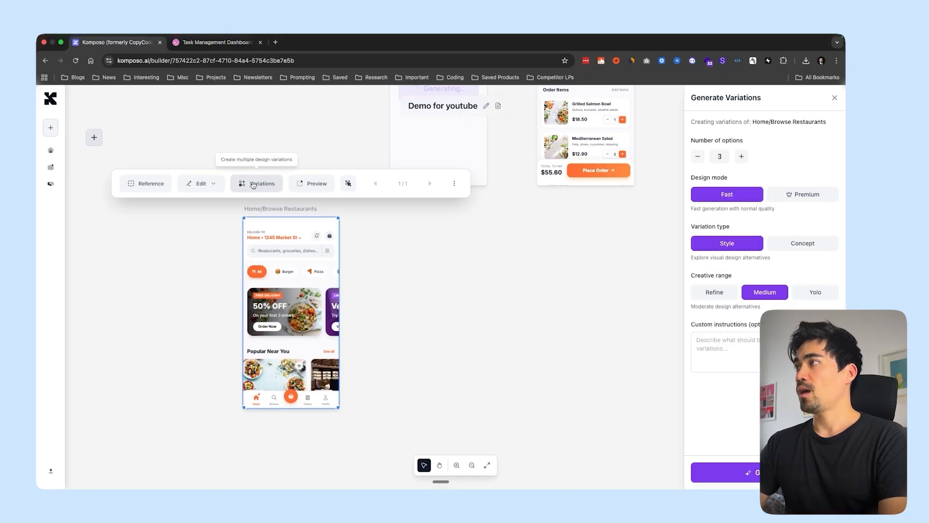
{"action": "scroll", "coordinate": [647, 262], "scroll_direction": "down", "scroll_amount": 1}
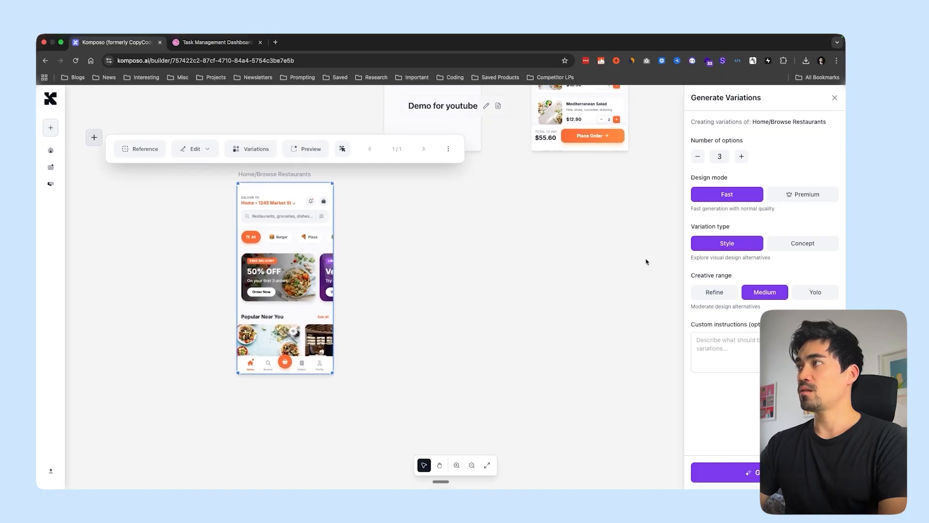
{"action": "scroll", "coordinate": [647, 262], "scroll_direction": "right", "scroll_amount": 2}
{"action": "scroll", "coordinate": [657, 207], "scroll_direction": "up", "scroll_amount": 1}
{"action": "scroll", "coordinate": [657, 207], "scroll_direction": "left", "scroll_amount": 1}
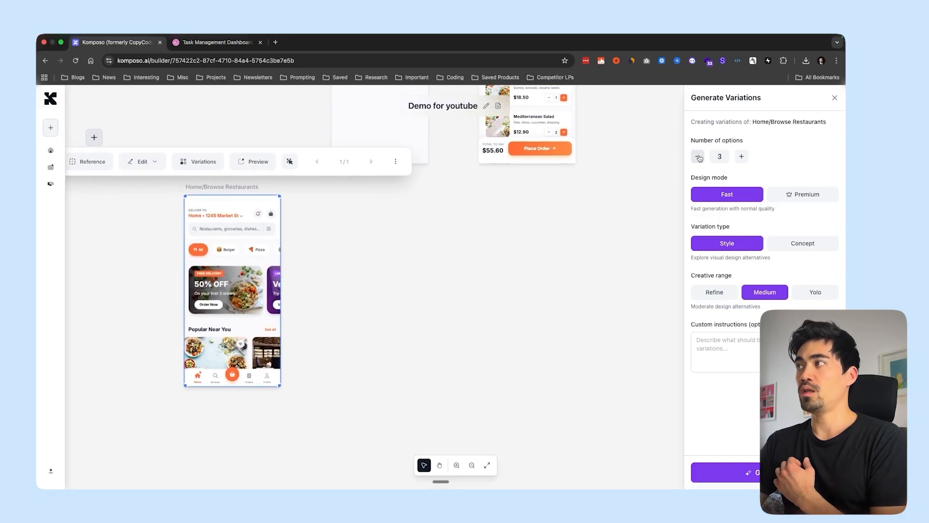
{"action": "left_click", "coordinate": [698, 156]}
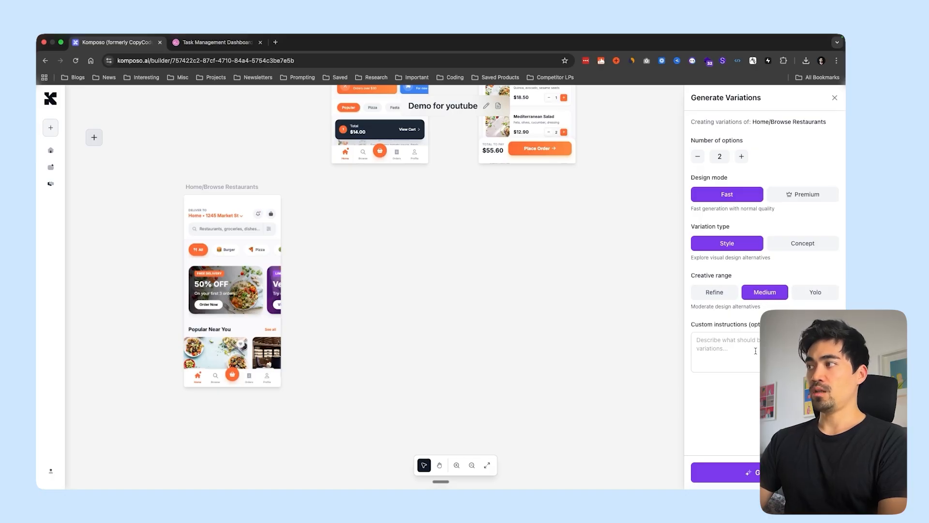
{"action": "left_click", "coordinate": [731, 347]}
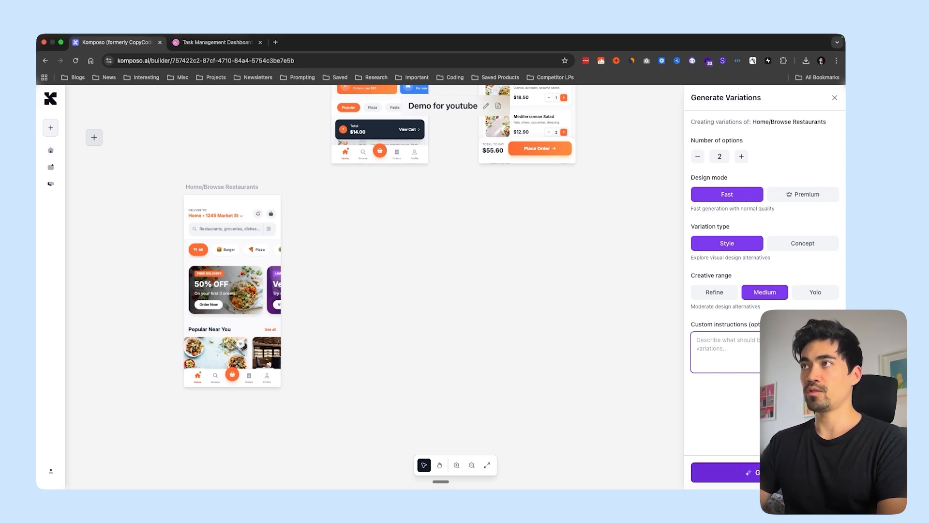
{"action": "left_click", "coordinate": [726, 472]}
- Examine the bottom navigation bar on the edited Restaurant Menu screen
{"action": "scroll", "coordinate": [431, 285], "scroll_direction": "up", "scroll_amount": 5}
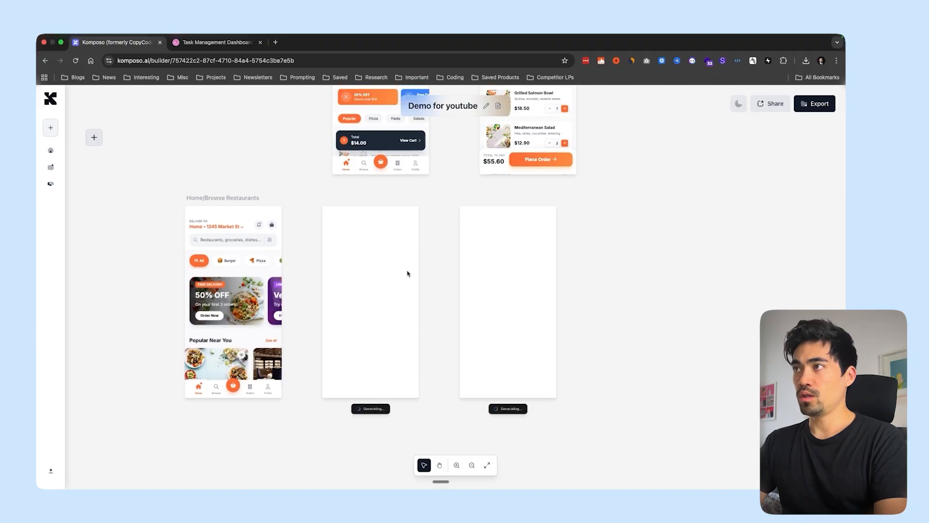
{"action": "scroll", "coordinate": [300, 260], "scroll_direction": "up", "scroll_amount": 2}
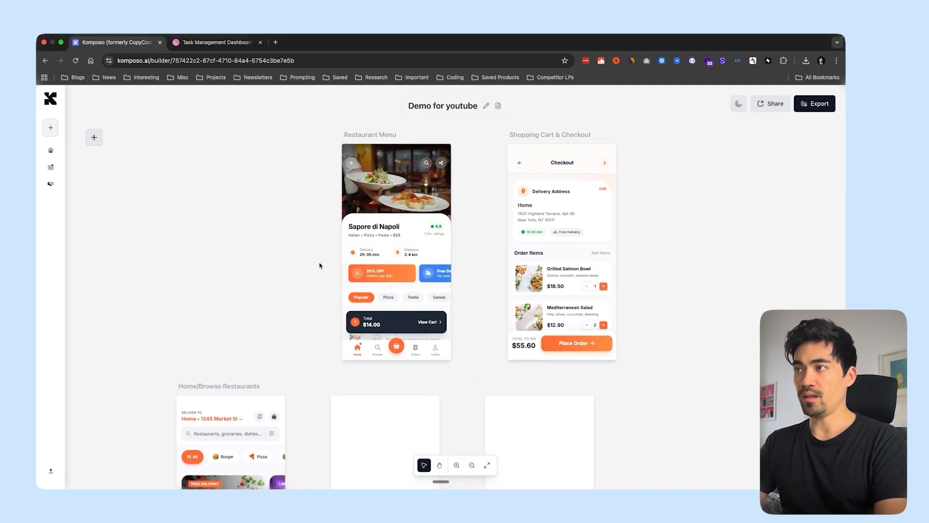
{"action": "left_click", "coordinate": [370, 356]}
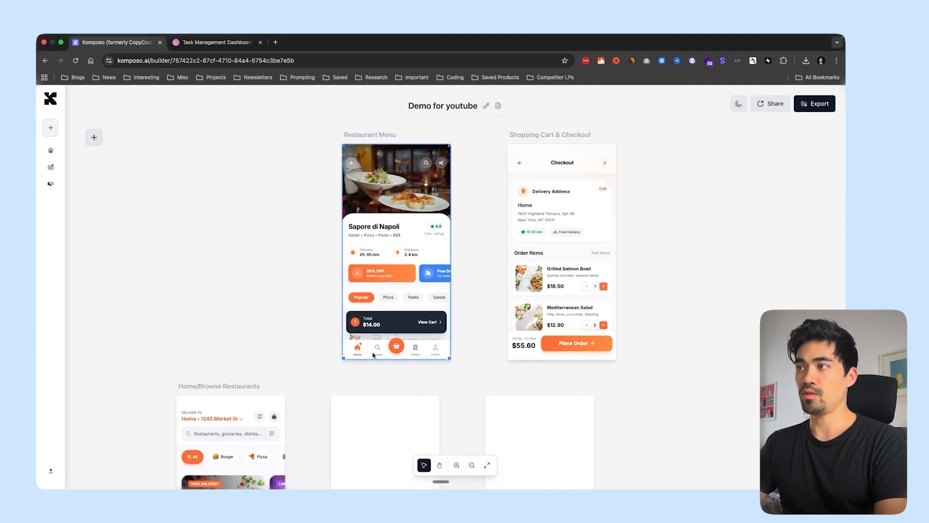
- Compare the Home/Browse Restaurants screen with Variation 1 and Variation 2, reading through Variation 1's full content
{"action": "scroll", "coordinate": [461, 376], "scroll_direction": "down", "scroll_amount": 6}
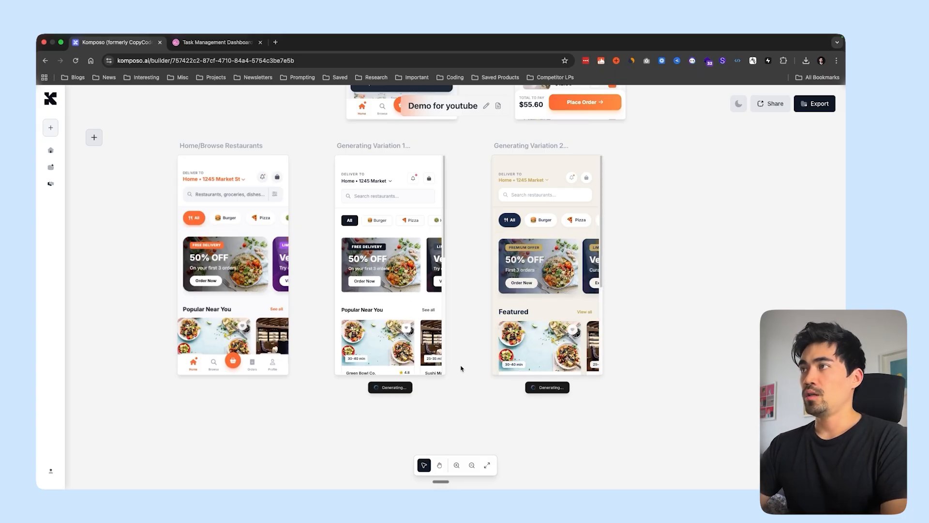
{"action": "left_click", "coordinate": [395, 283]}
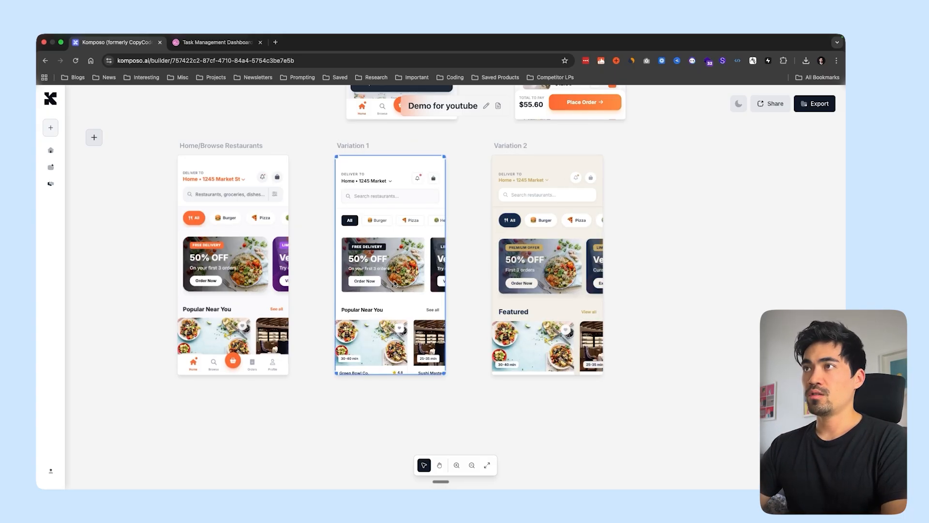
{"action": "left_click", "coordinate": [218, 279]}
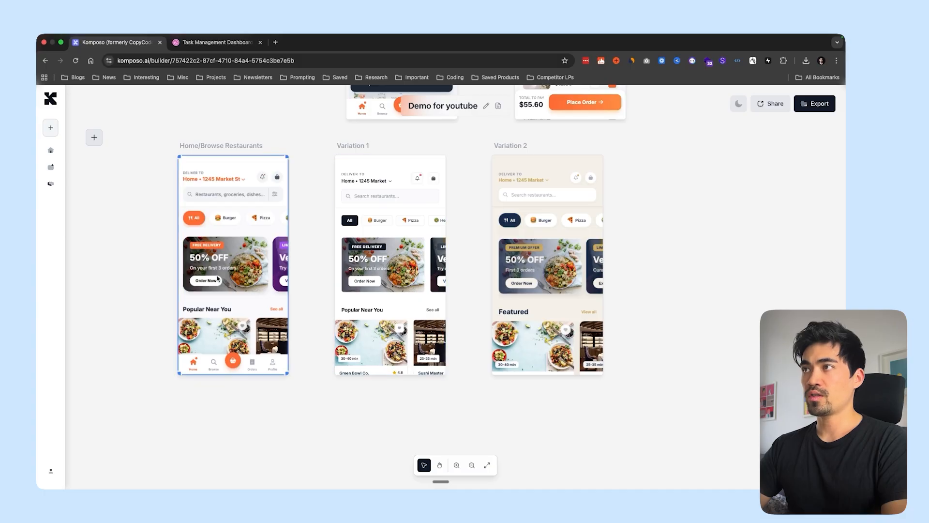
{"action": "left_click", "coordinate": [388, 293]}
{"action": "scroll", "coordinate": [390, 296], "scroll_direction": "down", "scroll_amount": 5}
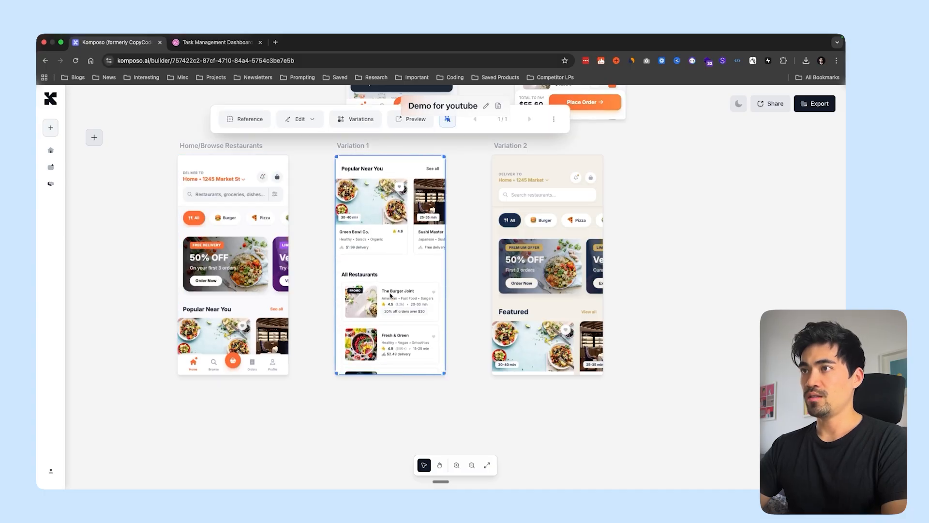
{"action": "scroll", "coordinate": [390, 296], "scroll_direction": "up", "scroll_amount": 5}
{"action": "left_click", "coordinate": [542, 281]}
{"action": "scroll", "coordinate": [542, 281], "scroll_direction": "down", "scroll_amount": 5}
{"action": "scroll", "coordinate": [542, 281], "scroll_direction": "up", "scroll_amount": 5}
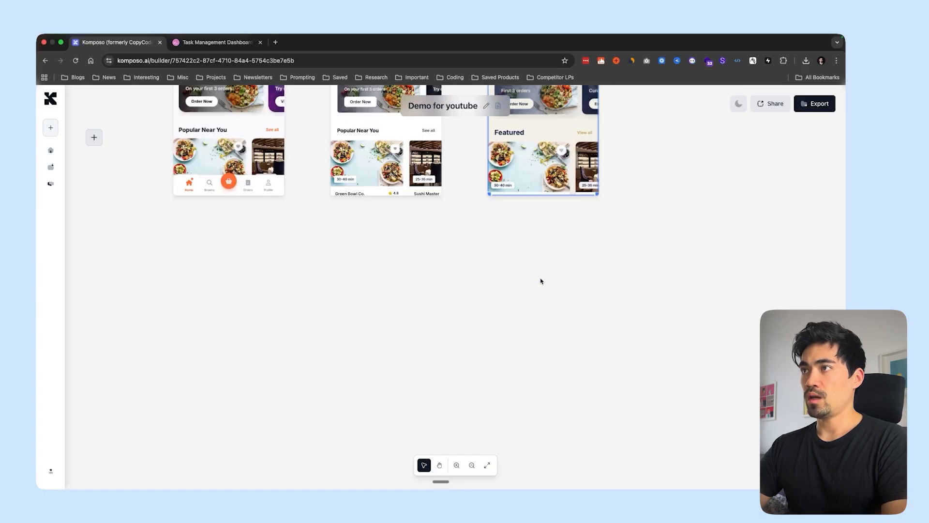
{"action": "left_click", "coordinate": [407, 298]}
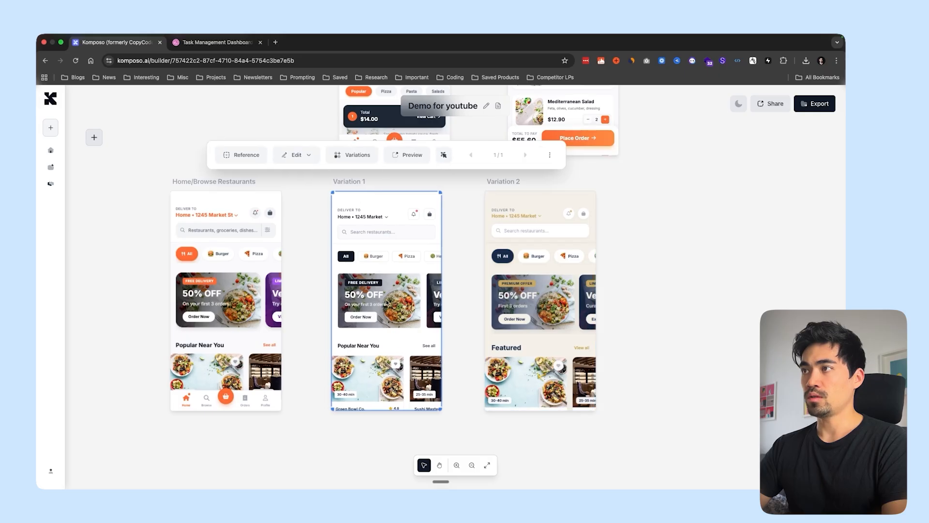
{"action": "scroll", "coordinate": [380, 304], "scroll_direction": "down", "scroll_amount": 5}
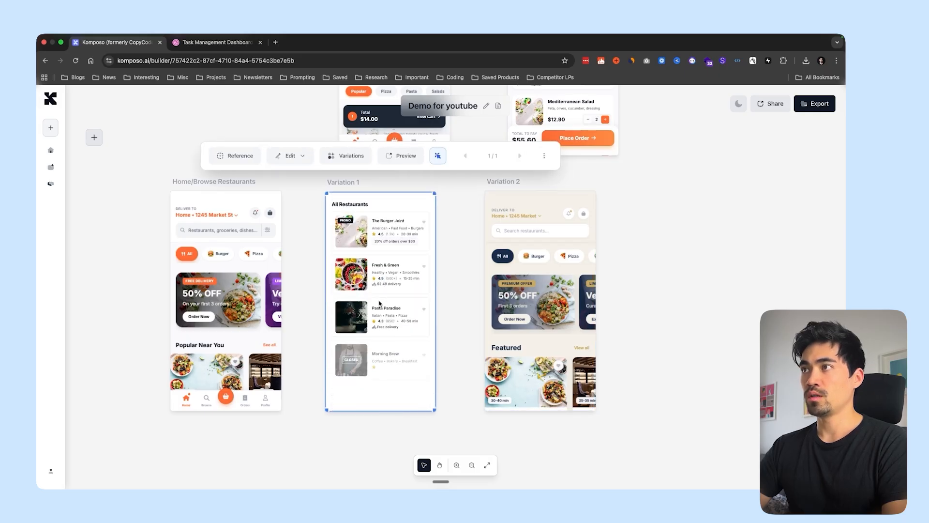
{"action": "scroll", "coordinate": [380, 304], "scroll_direction": "up", "scroll_amount": 5}
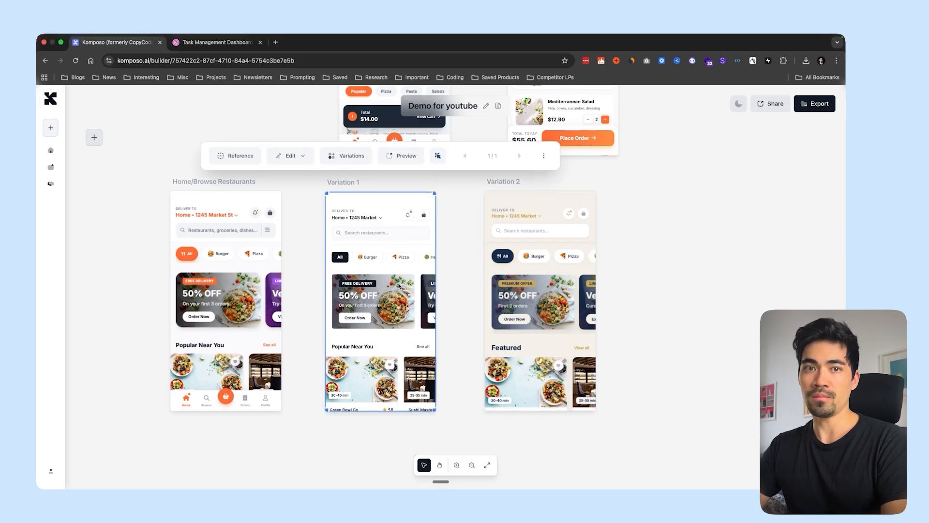
{"action": "left_click", "coordinate": [315, 280]}
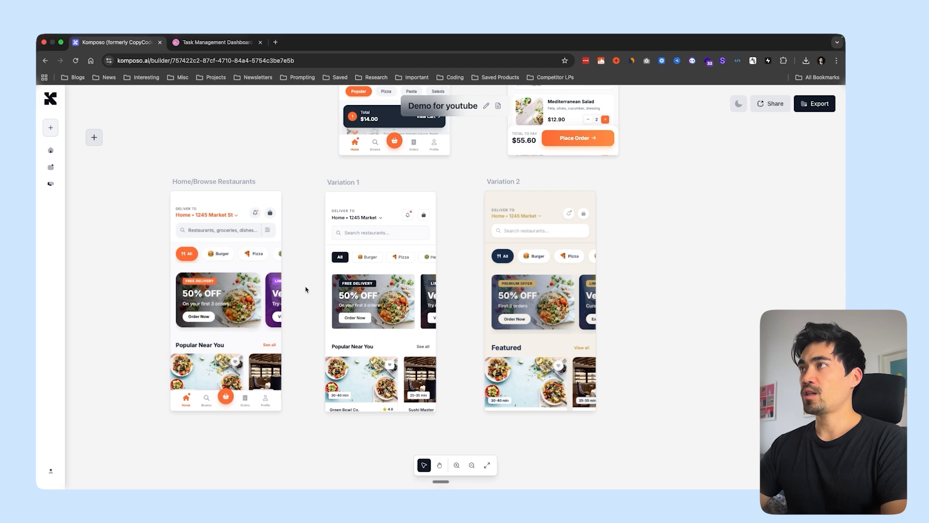
{"action": "scroll", "coordinate": [306, 289], "scroll_direction": "up", "scroll_amount": 10}
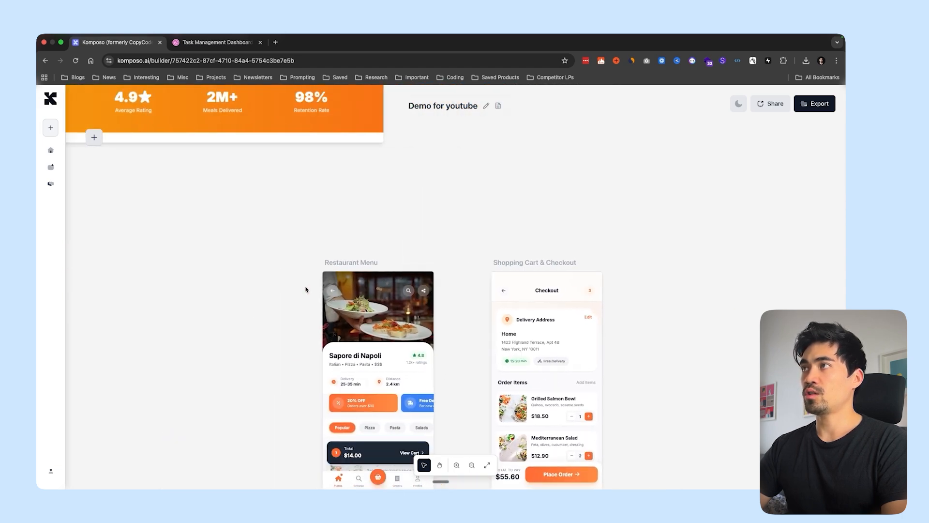
- Set the project context to "food delivery app" and save it
{"action": "left_click", "coordinate": [498, 105]}
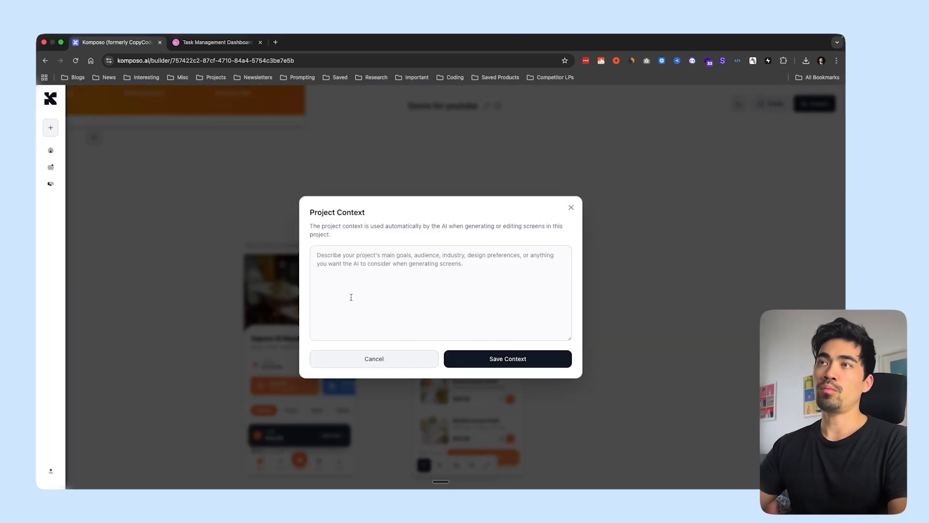
{"action": "left_click", "coordinate": [409, 276]}
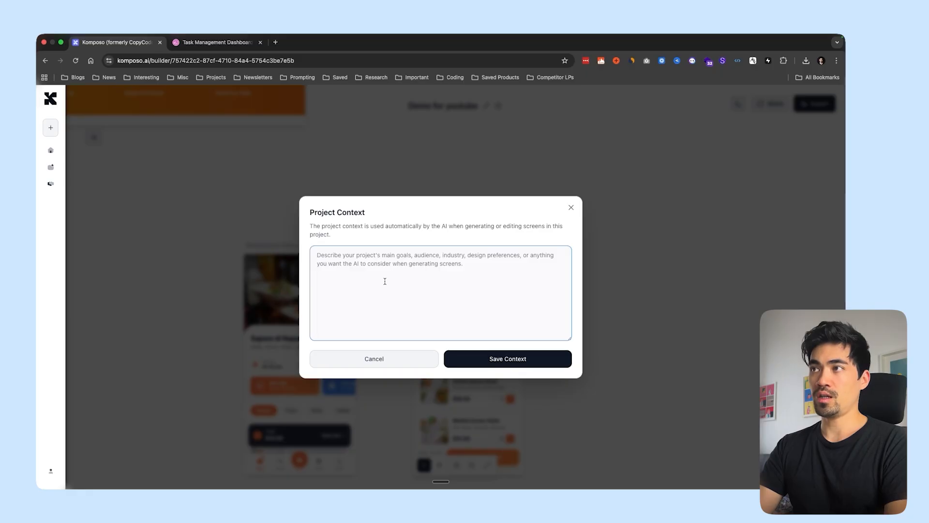
{"action": "type", "text": "food"}
{"action": "key", "text": "BackSpace"}
{"action": "key", "text": "BackSpace"}
{"action": "key", "text": "BackSpace"}
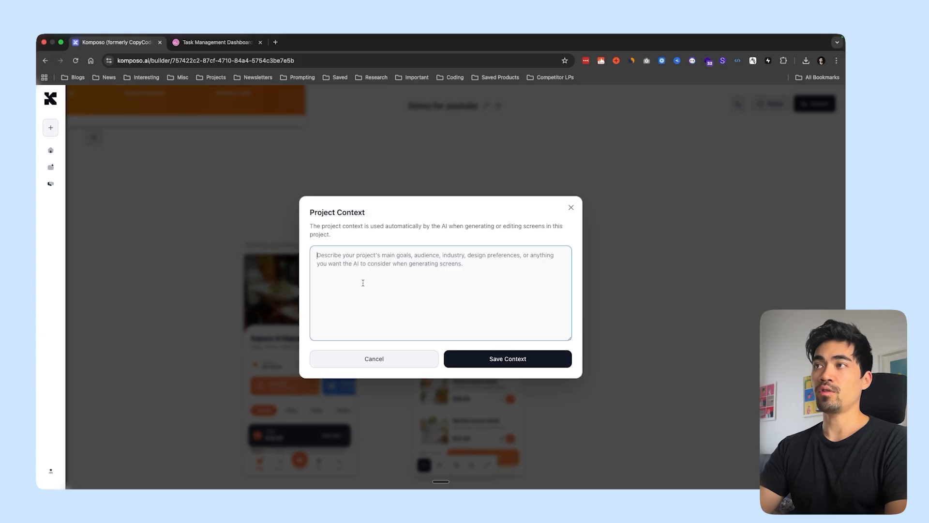
{"action": "type", "text": "food delivery "}
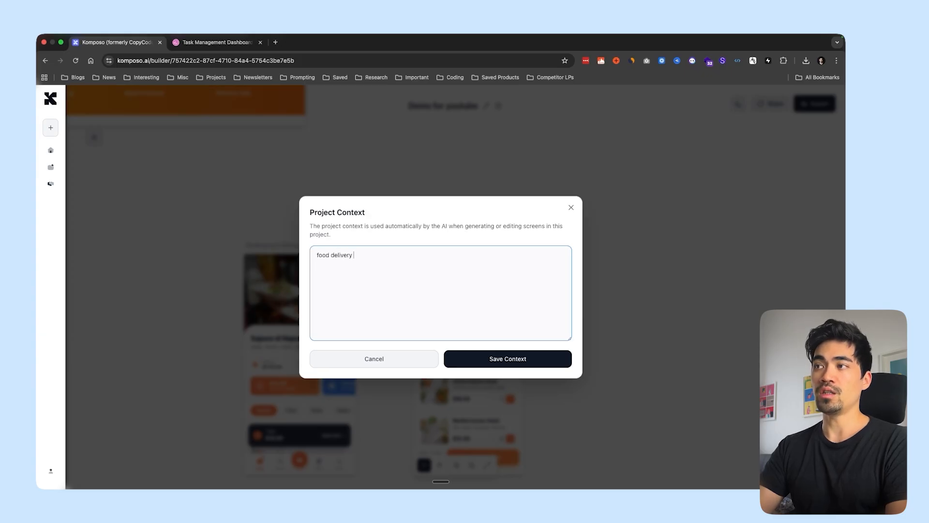
{"action": "type", "text": "app"}
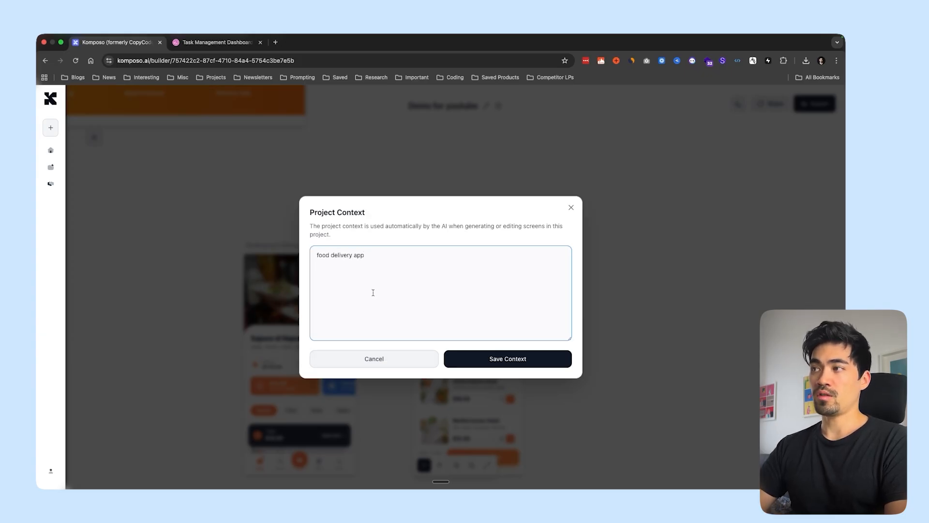
{"action": "left_click", "coordinate": [491, 359]}
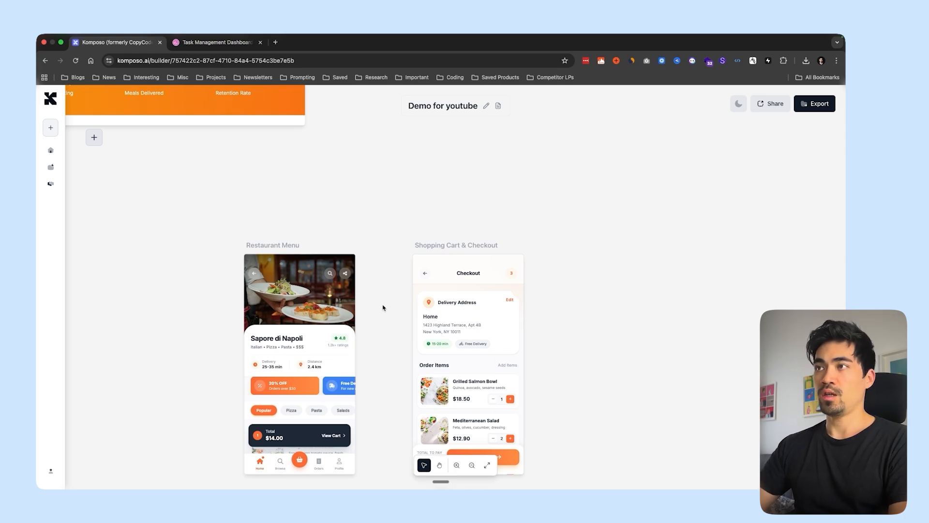
- Start a new single-screen mobile app design over the empty canvas below the variations, using the Ramp theme
{"action": "scroll", "coordinate": [386, 322], "scroll_direction": "down", "scroll_amount": 4}
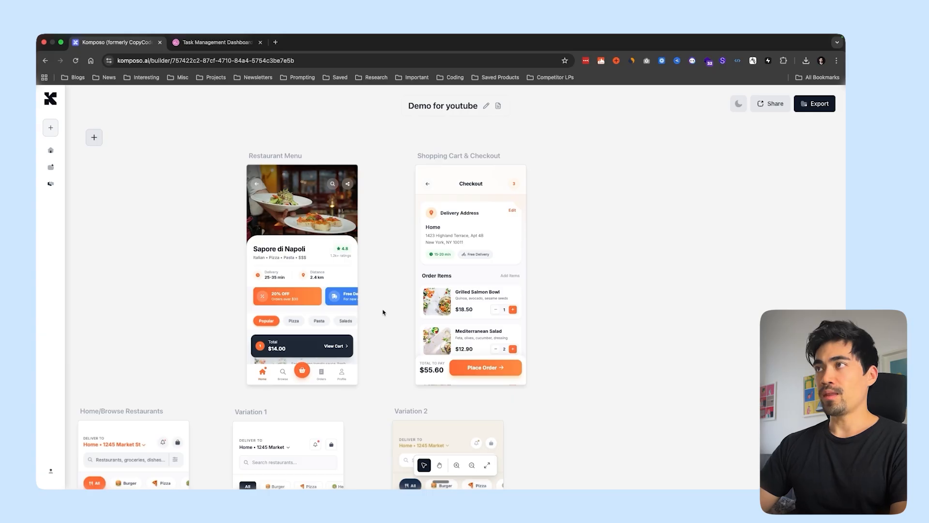
{"action": "scroll", "coordinate": [386, 334], "scroll_direction": "down", "scroll_amount": 10}
{"action": "scroll", "coordinate": [383, 317], "scroll_direction": "down", "scroll_amount": 5}
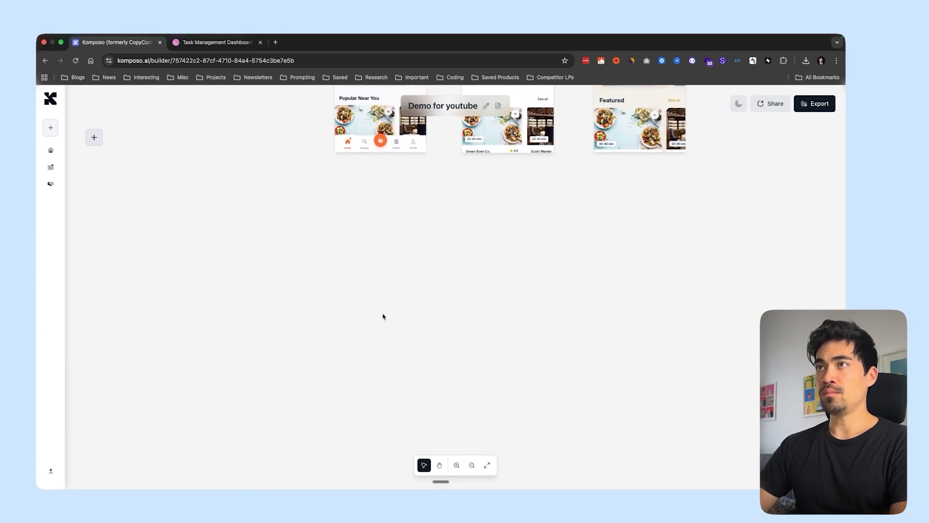
{"action": "scroll", "coordinate": [198, 219], "scroll_direction": "up", "scroll_amount": 2}
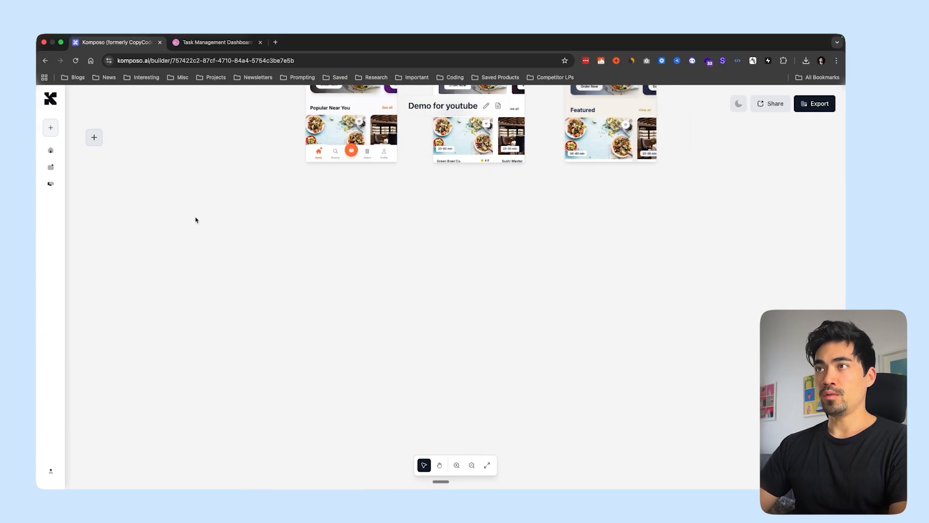
{"action": "left_click", "coordinate": [93, 137]}
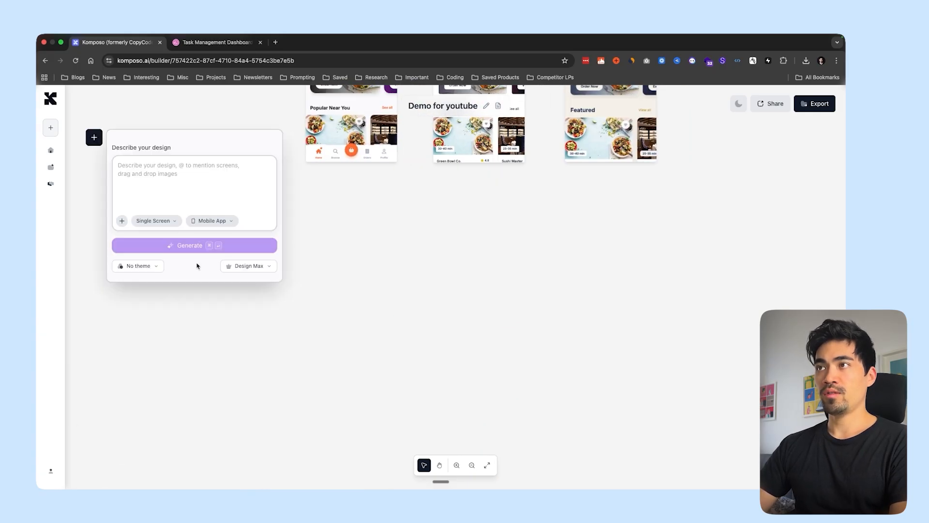
{"action": "left_click", "coordinate": [138, 267]}
{"action": "scroll", "coordinate": [160, 375], "scroll_direction": "down", "scroll_amount": 2}
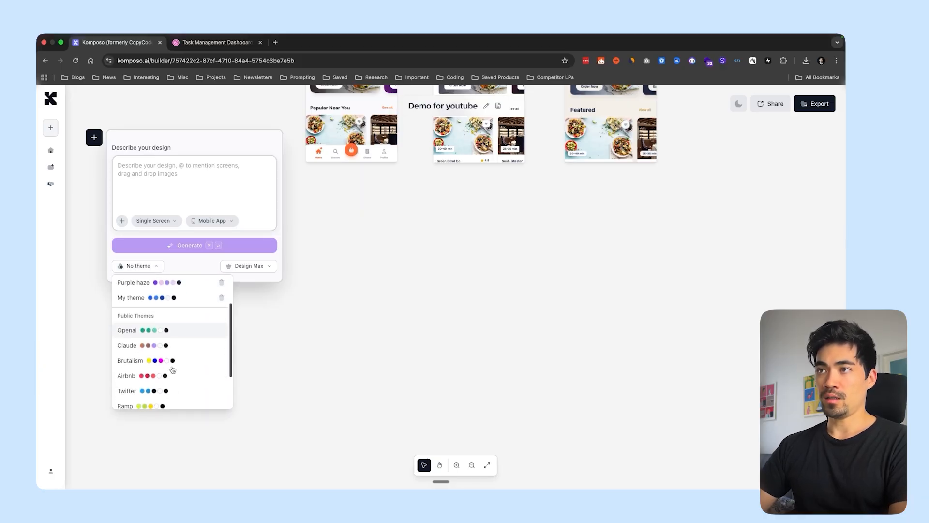
{"action": "scroll", "coordinate": [173, 370], "scroll_direction": "down", "scroll_amount": 2}
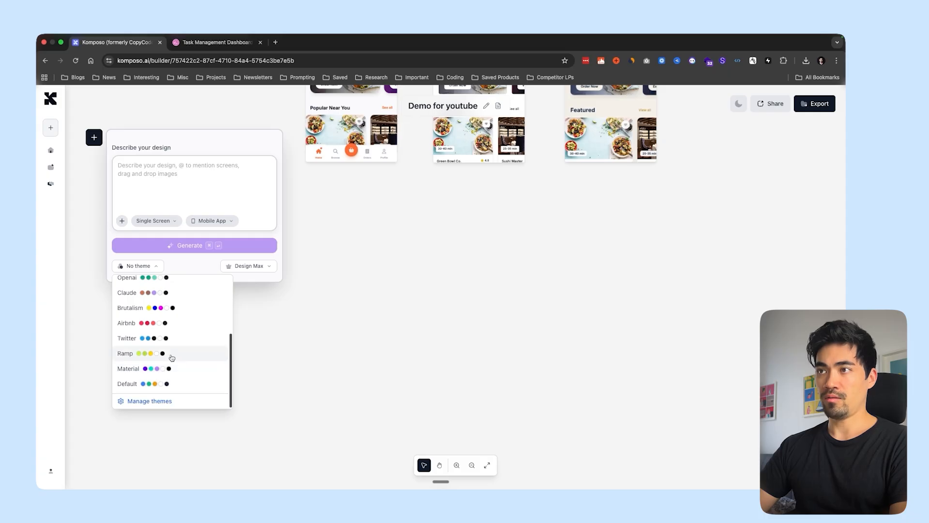
{"action": "left_click", "coordinate": [173, 358]}
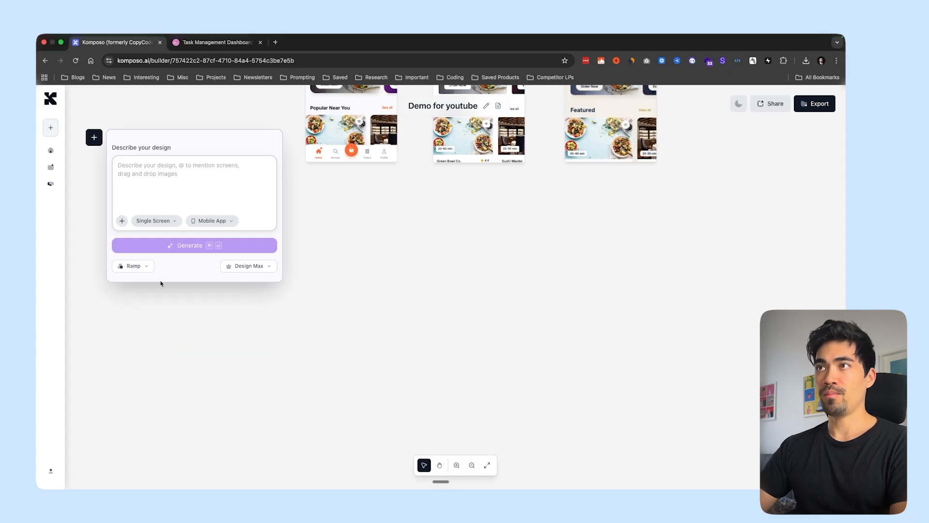
- Describe the new design as "food delivery app" and generate it with the Ramp theme and Design Max
{"action": "left_click", "coordinate": [155, 175]}
{"action": "type", "text": "food deli"}
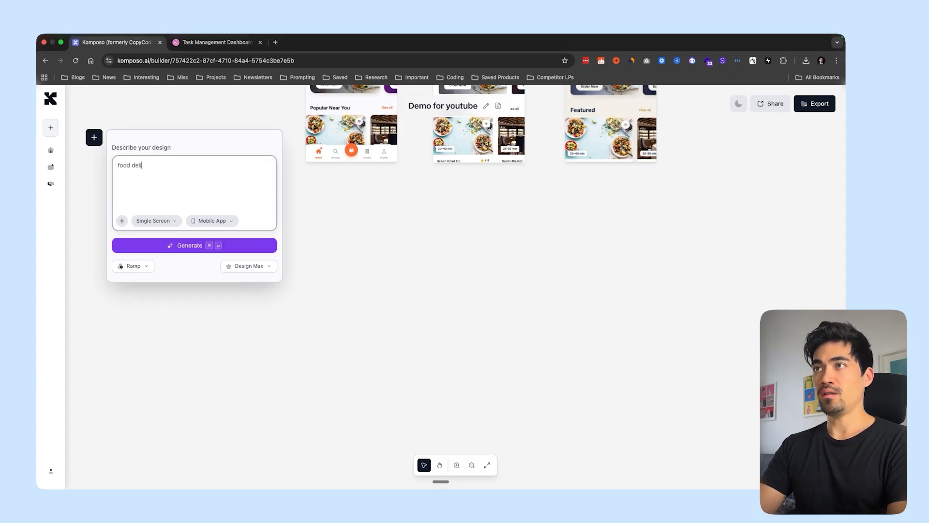
{"action": "type", "text": "verry app"}
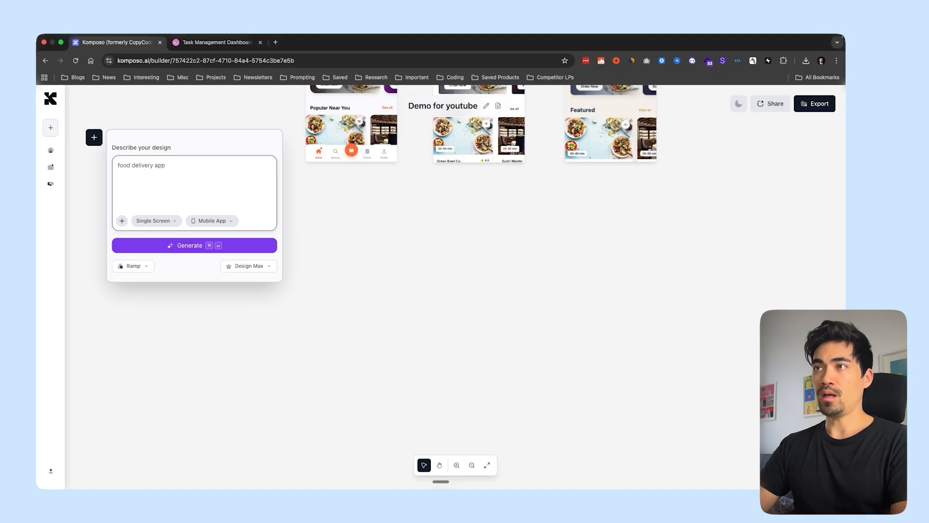
{"action": "left_click", "coordinate": [127, 265]}
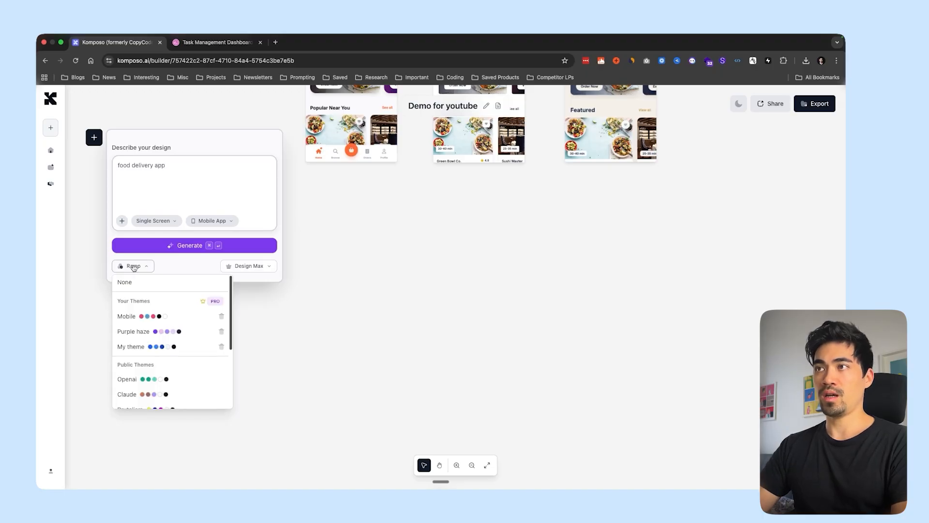
{"action": "left_click", "coordinate": [127, 266]}
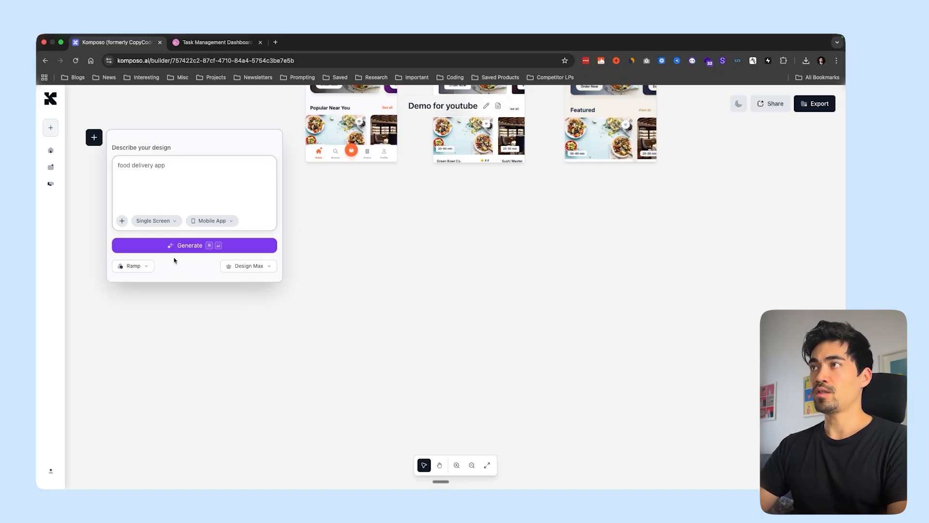
{"action": "key", "text": "super+Return"}
- Move the newly generating screen into the variations row, immediately before the Home/Browse Restaurants screen
{"action": "left_click_drag", "start_coordinate": [368, 241], "coordinate": [397, 269]}
{"action": "scroll", "coordinate": [397, 269], "scroll_direction": "up", "scroll_amount": 4}
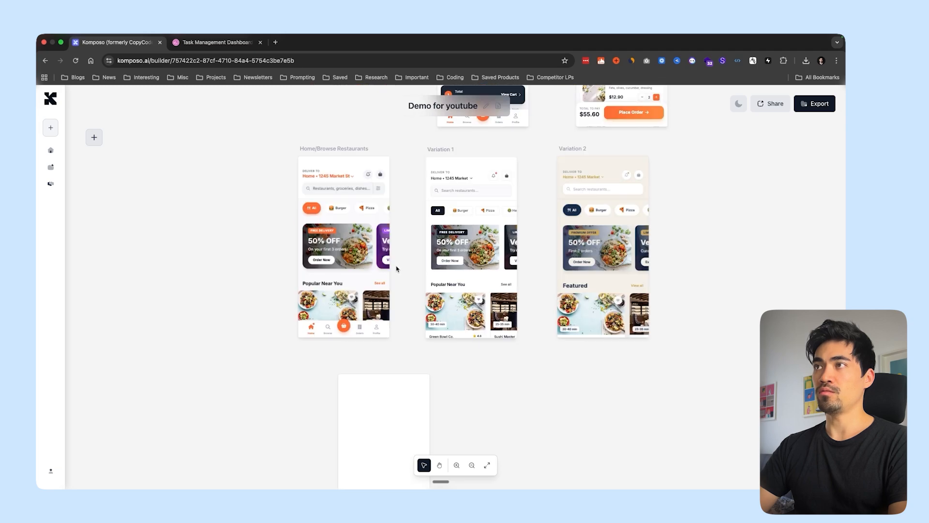
{"action": "left_click_drag", "start_coordinate": [379, 420], "coordinate": [205, 202]}
{"action": "scroll", "coordinate": [312, 222], "scroll_direction": "left", "scroll_amount": 1}
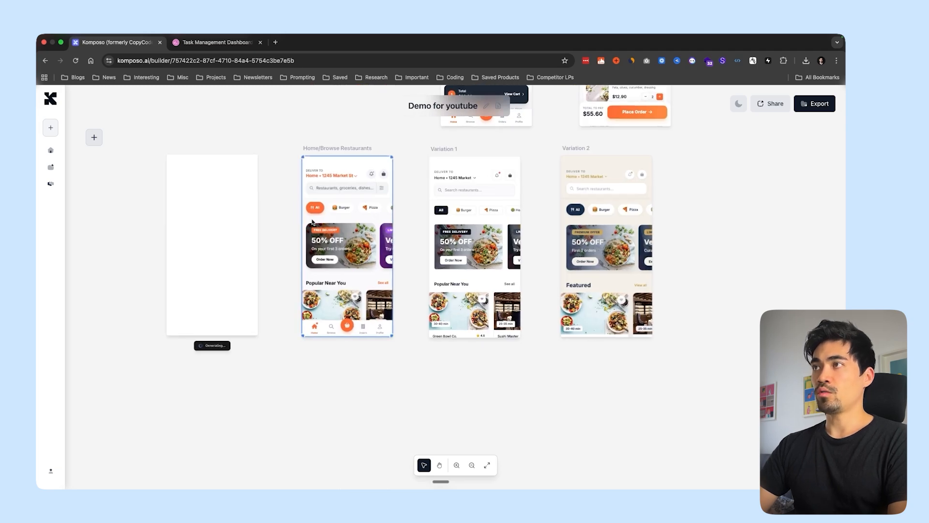
- Extract the design theme from the Variation 1 screen and save it as "Minimalism"
{"action": "scroll", "coordinate": [312, 222], "scroll_direction": "right", "scroll_amount": 3}
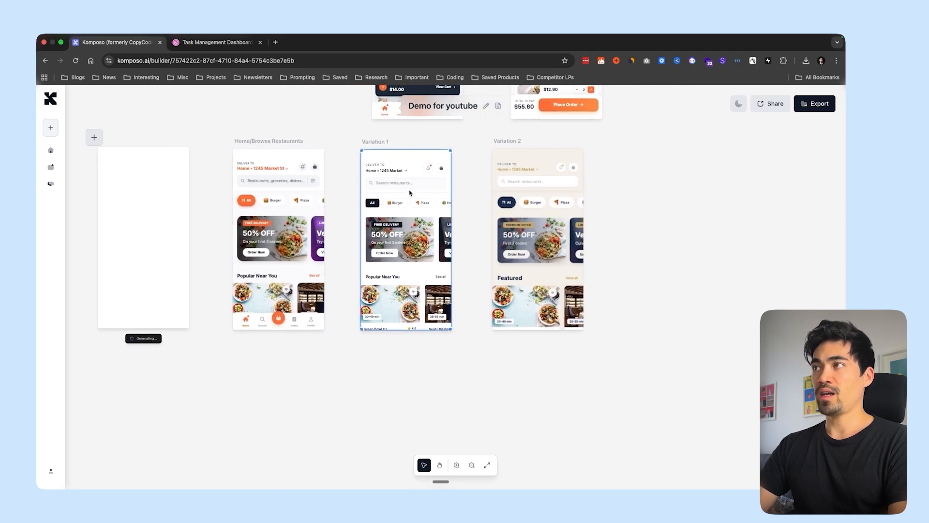
{"action": "left_click", "coordinate": [402, 174]}
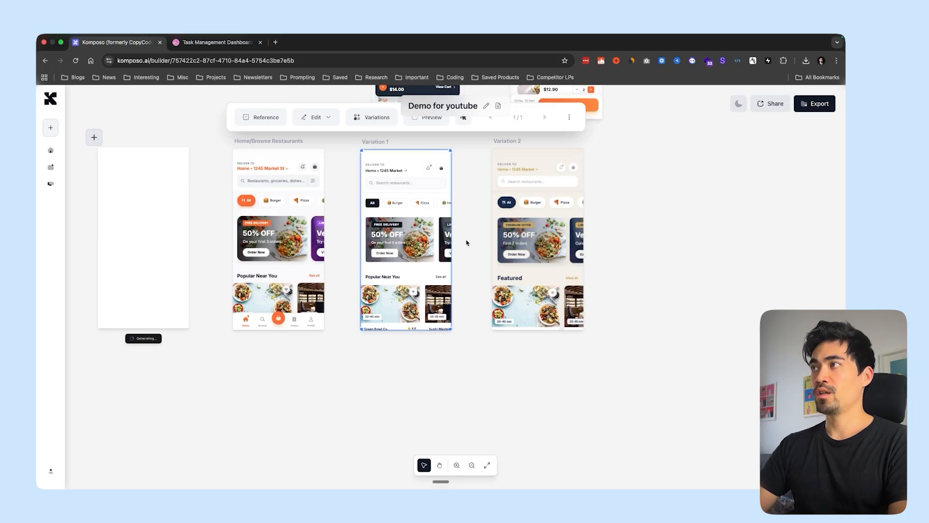
{"action": "scroll", "coordinate": [457, 236], "scroll_direction": "up", "scroll_amount": 3}
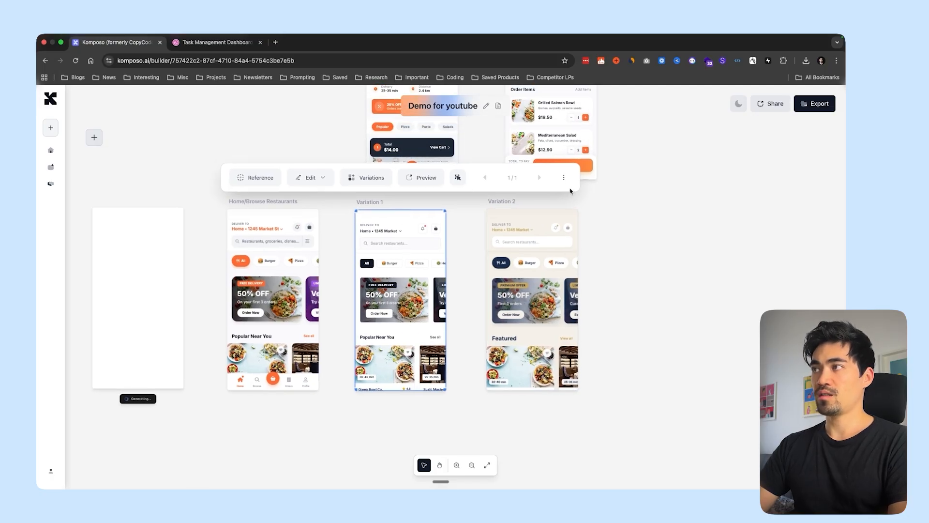
{"action": "left_click", "coordinate": [564, 178]}
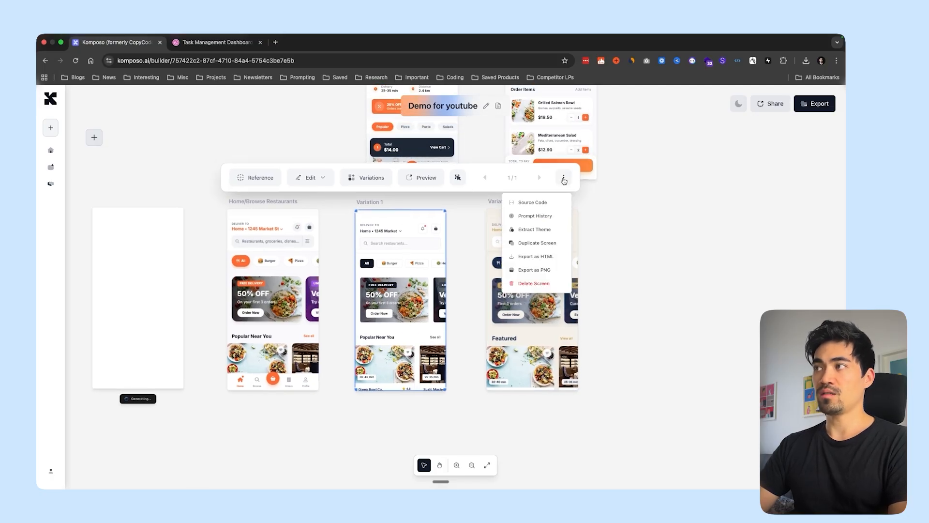
{"action": "left_click", "coordinate": [528, 231]}
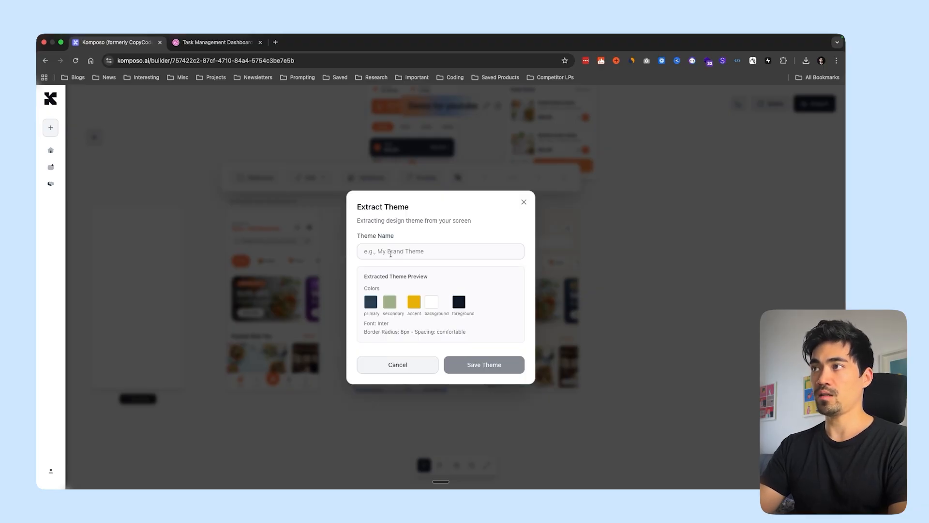
{"action": "left_click", "coordinate": [391, 253]}
{"action": "type", "text": "Minimalism"}
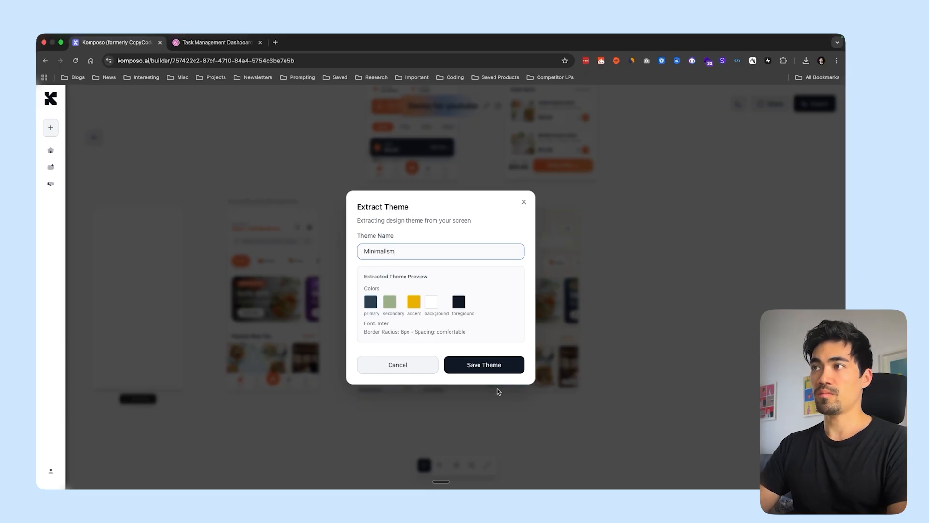
{"action": "left_click", "coordinate": [484, 366]}
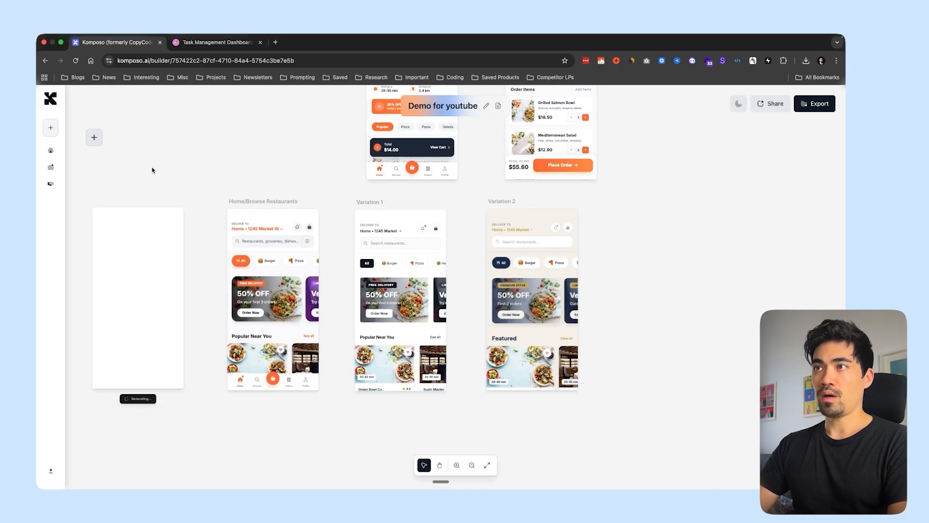
- Open the Theme Manager from the theme choices of a new design prompt
{"action": "scroll", "coordinate": [145, 170], "scroll_direction": "left", "scroll_amount": 3}
{"action": "left_click", "coordinate": [94, 137]}
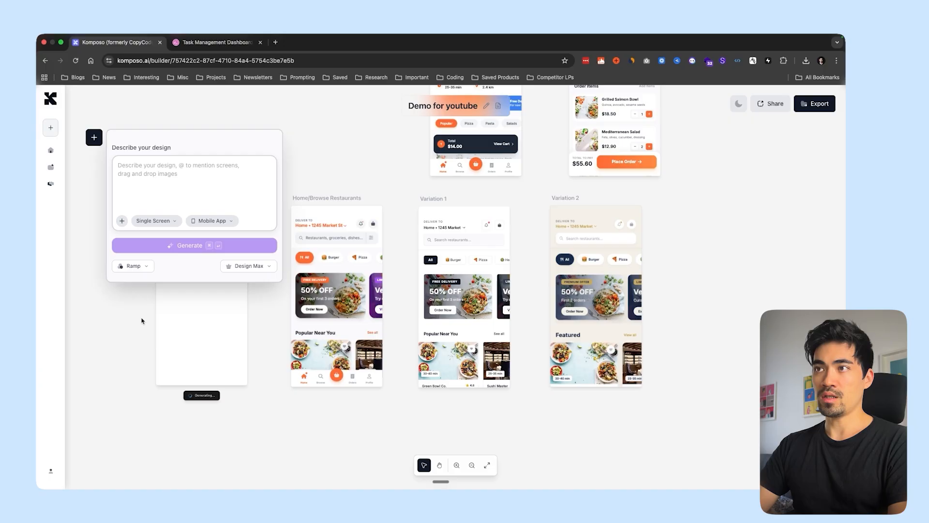
{"action": "left_click", "coordinate": [130, 266]}
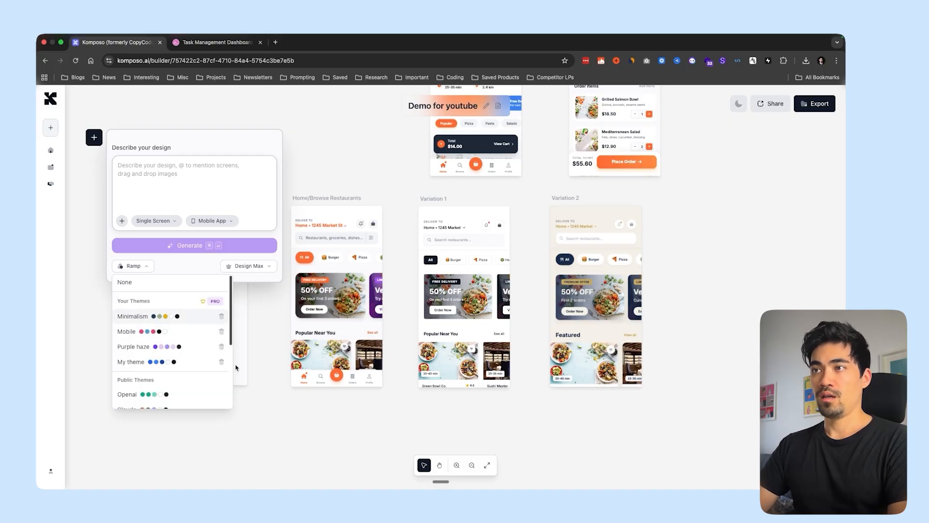
{"action": "scroll", "coordinate": [169, 344], "scroll_direction": "down", "scroll_amount": 5}
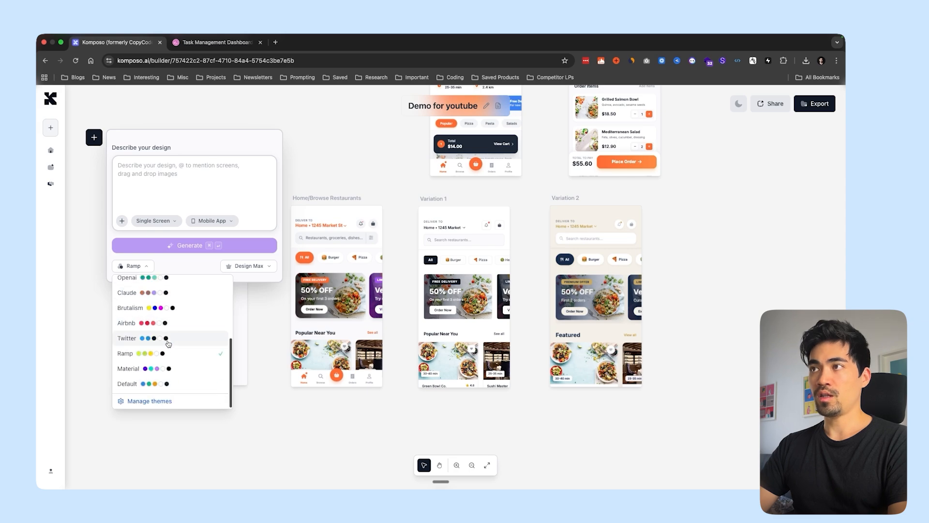
{"action": "left_click", "coordinate": [169, 403]}
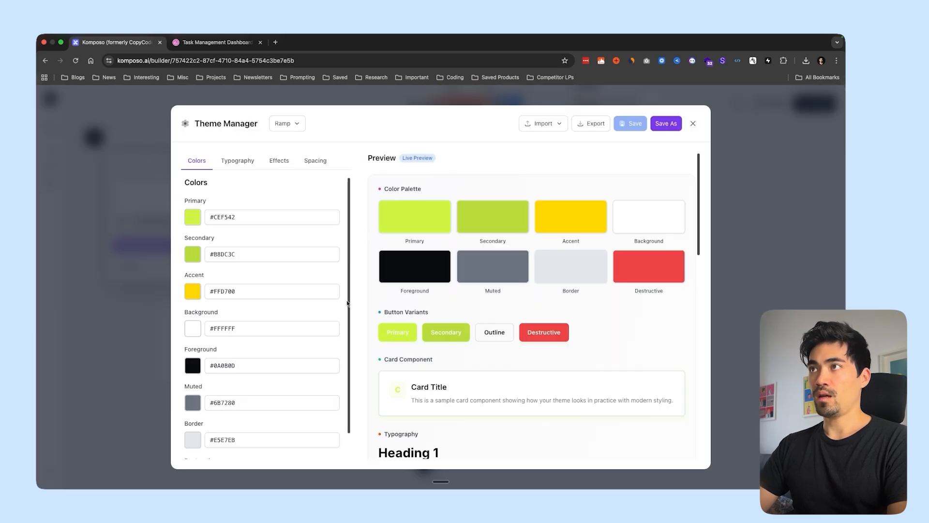
- Load the Minimalism theme in the Theme Manager and change its primary color to #394A5C
{"action": "left_click", "coordinate": [297, 124]}
{"action": "left_click", "coordinate": [312, 173]}
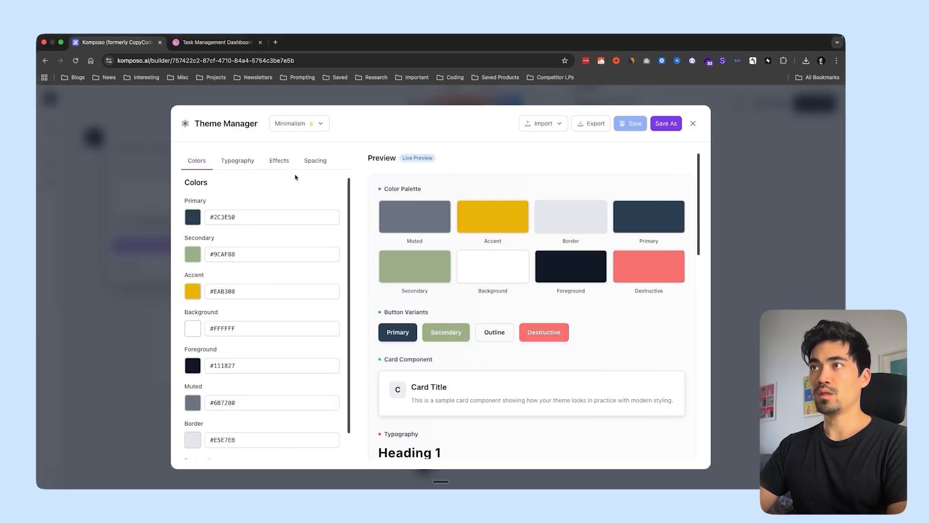
{"action": "left_click", "coordinate": [193, 217]}
{"action": "left_click", "coordinate": [227, 268]}
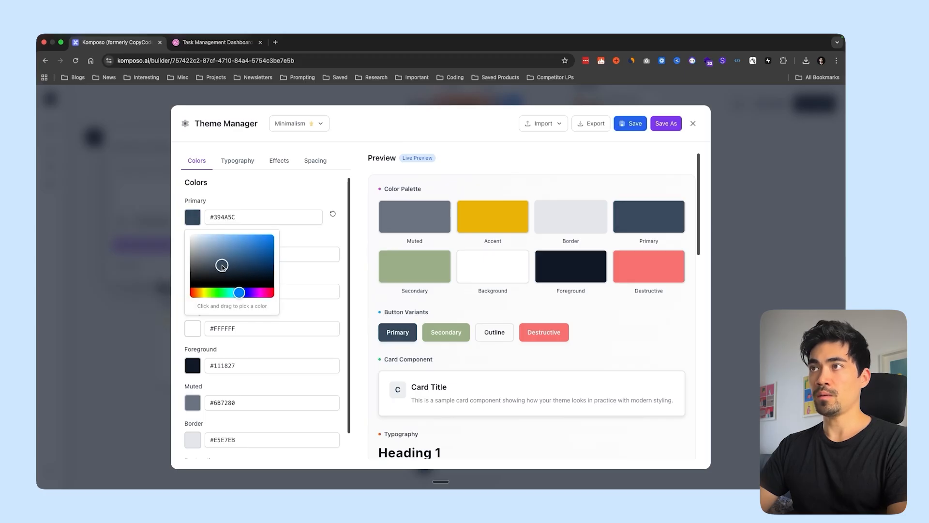
- Review the Minimalism theme's typography, effects and spacing settings and look through its live component preview
{"action": "left_click", "coordinate": [243, 162]}
{"action": "left_click", "coordinate": [279, 160]}
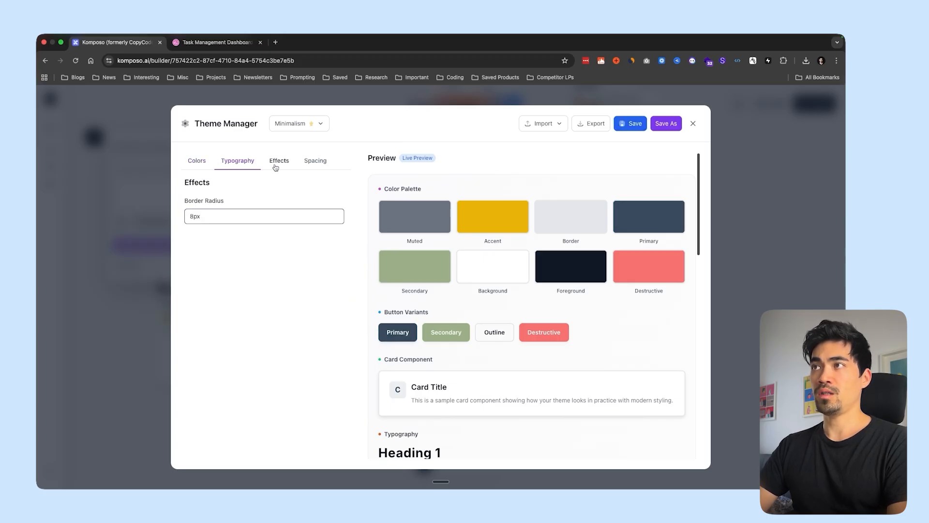
{"action": "left_click", "coordinate": [315, 160]}
{"action": "scroll", "coordinate": [529, 291], "scroll_direction": "down", "scroll_amount": 4}
{"action": "scroll", "coordinate": [529, 291], "scroll_direction": "down", "scroll_amount": 2}
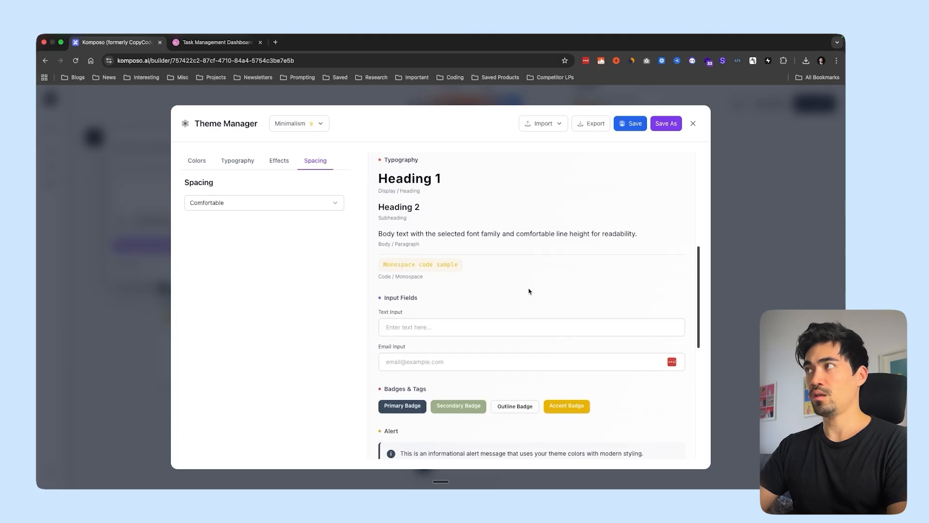
{"action": "scroll", "coordinate": [529, 290], "scroll_direction": "up", "scroll_amount": 6}
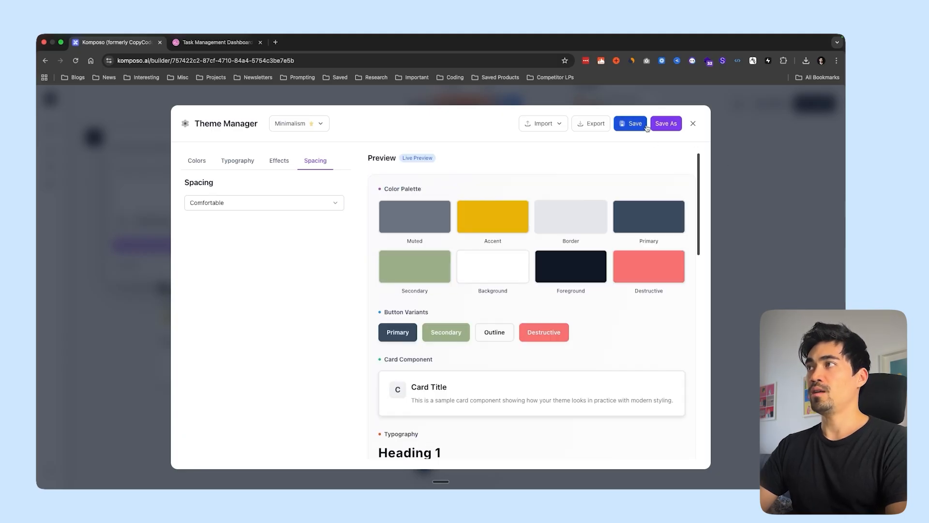
- View the theme import options, and close the Theme Manager and the new design prompt
{"action": "left_click", "coordinate": [549, 125]}
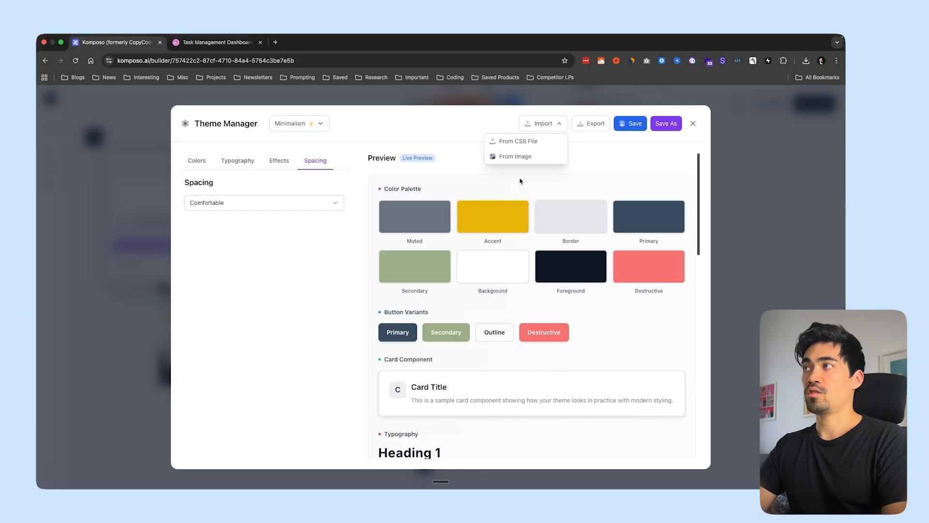
{"action": "left_click", "coordinate": [605, 149]}
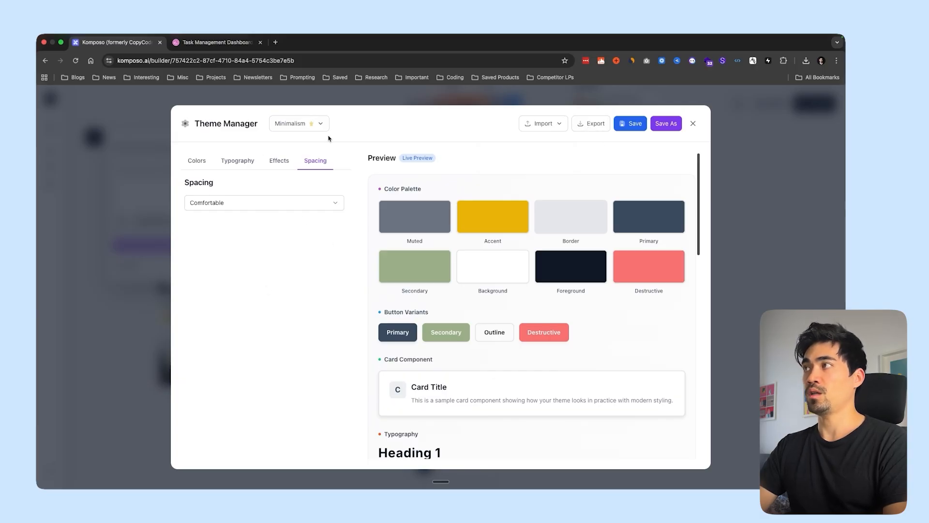
{"action": "left_click", "coordinate": [693, 123]}
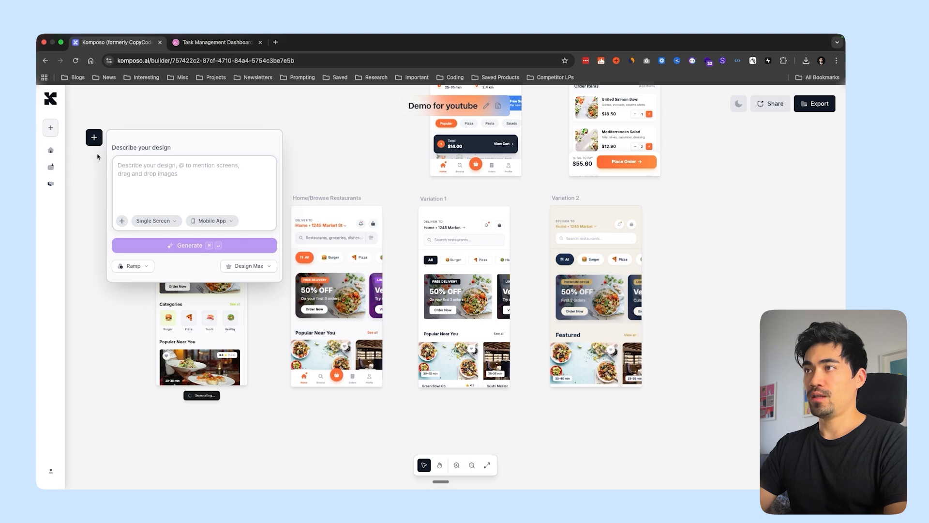
{"action": "left_click", "coordinate": [94, 139]}
- Move the newly generated delivery home screen slightly closer to the Home/Browse Restaurants screen
{"action": "scroll", "coordinate": [263, 426], "scroll_direction": "left", "scroll_amount": 2}
{"action": "scroll", "coordinate": [204, 313], "scroll_direction": "up", "scroll_amount": 3}
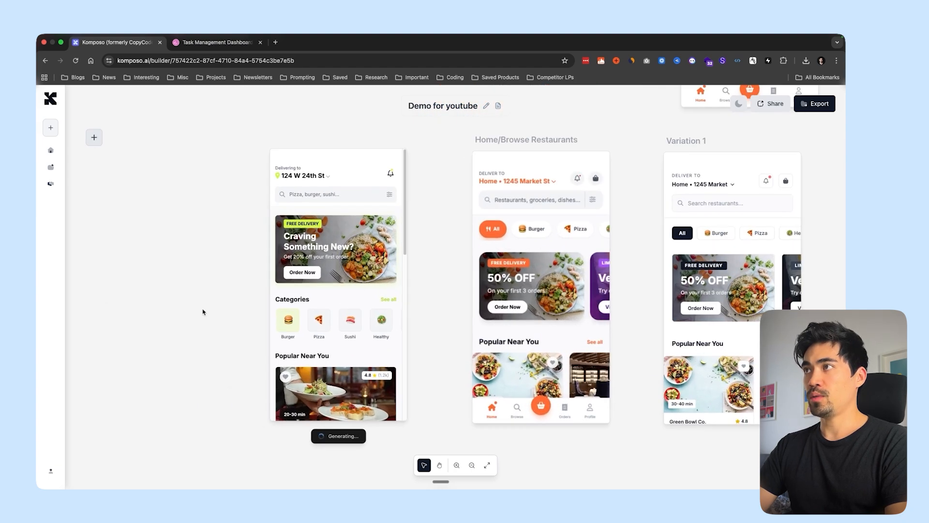
{"action": "scroll", "coordinate": [204, 313], "scroll_direction": "up", "scroll_amount": 3}
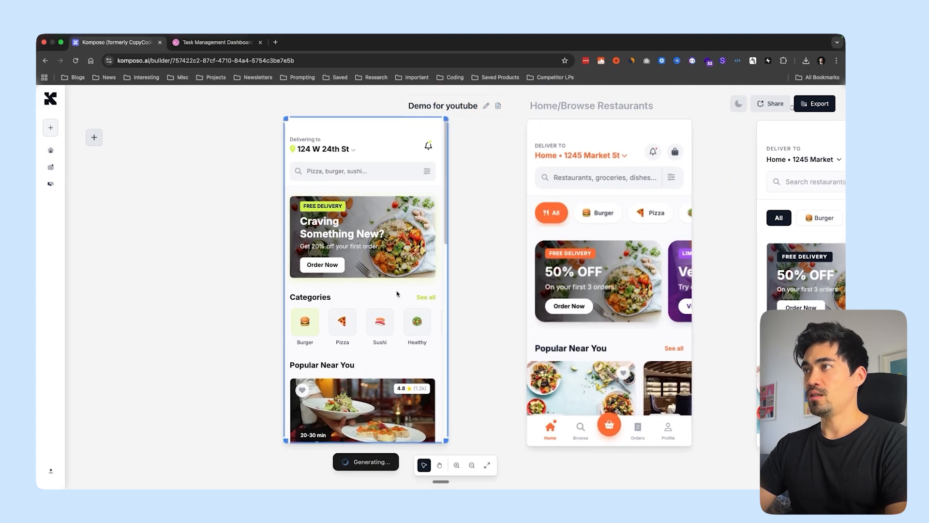
{"action": "left_click_drag", "start_coordinate": [397, 268], "coordinate": [413, 268]}
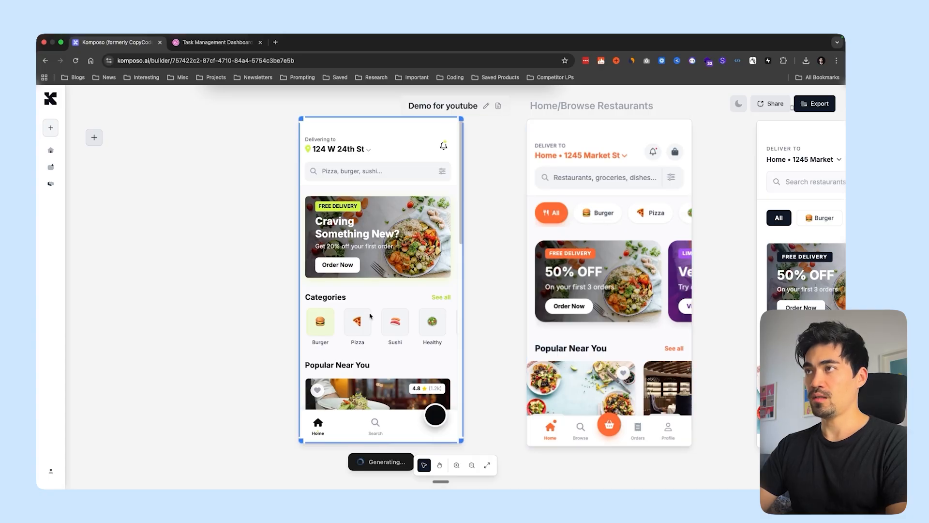
- Look through the full content of the newly generated Screen 6 and deselect it
{"action": "scroll", "coordinate": [370, 316], "scroll_direction": "down", "scroll_amount": 5}
{"action": "scroll", "coordinate": [370, 316], "scroll_direction": "up", "scroll_amount": 3}
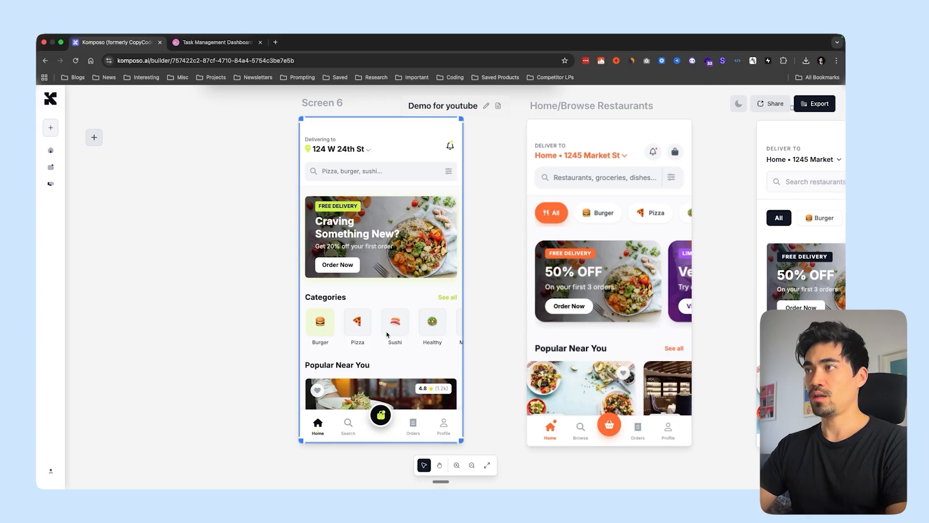
{"action": "scroll", "coordinate": [390, 329], "scroll_direction": "down", "scroll_amount": 10}
{"action": "scroll", "coordinate": [396, 335], "scroll_direction": "up", "scroll_amount": 10}
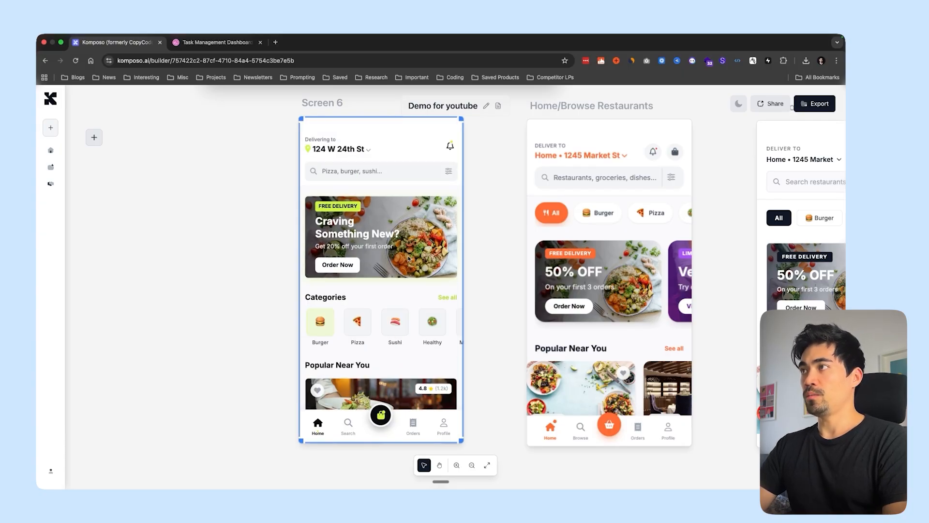
{"action": "scroll", "coordinate": [511, 259], "scroll_direction": "down", "scroll_amount": 5}
{"action": "left_click", "coordinate": [509, 257]}
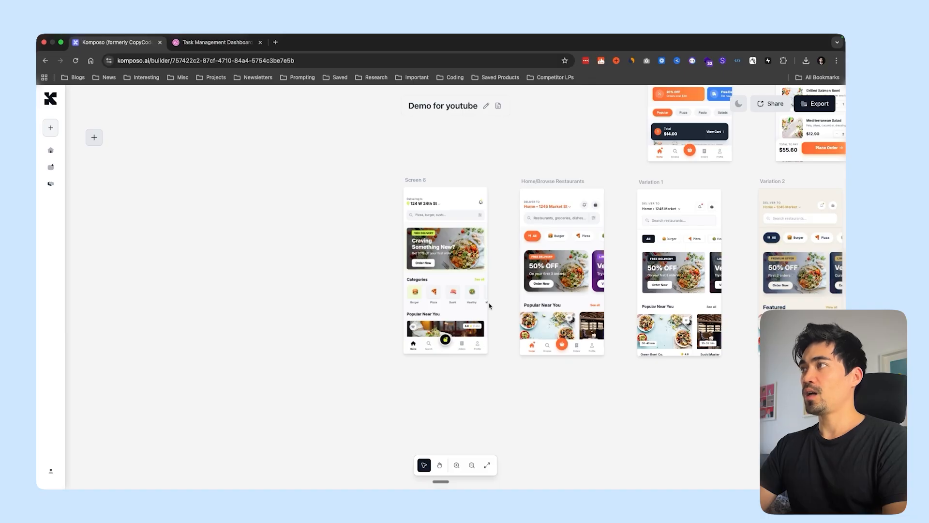
- Generate a share link for the Demo for youtube project
{"action": "scroll", "coordinate": [489, 306], "scroll_direction": "right", "scroll_amount": 2}
{"action": "scroll", "coordinate": [540, 404], "scroll_direction": "up", "scroll_amount": 5}
{"action": "scroll", "coordinate": [540, 404], "scroll_direction": "right", "scroll_amount": 5}
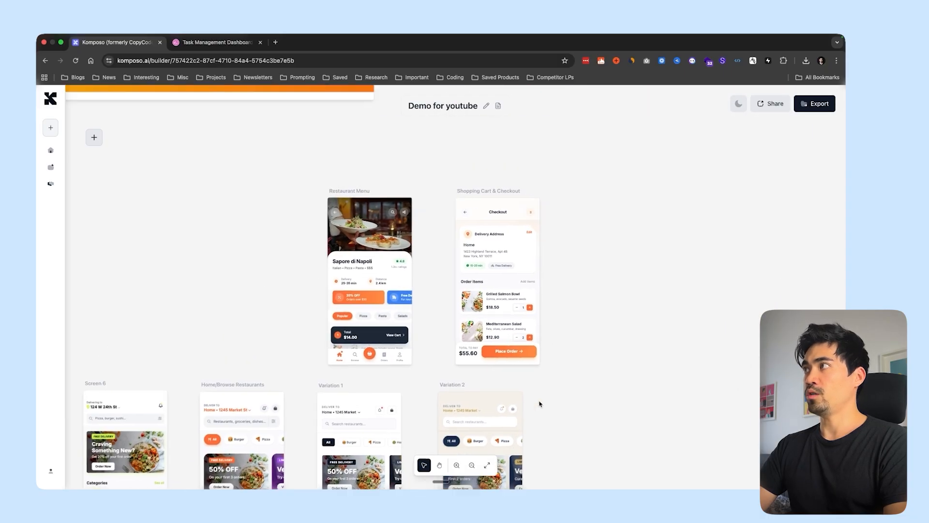
{"action": "scroll", "coordinate": [541, 405], "scroll_direction": "down", "scroll_amount": 3}
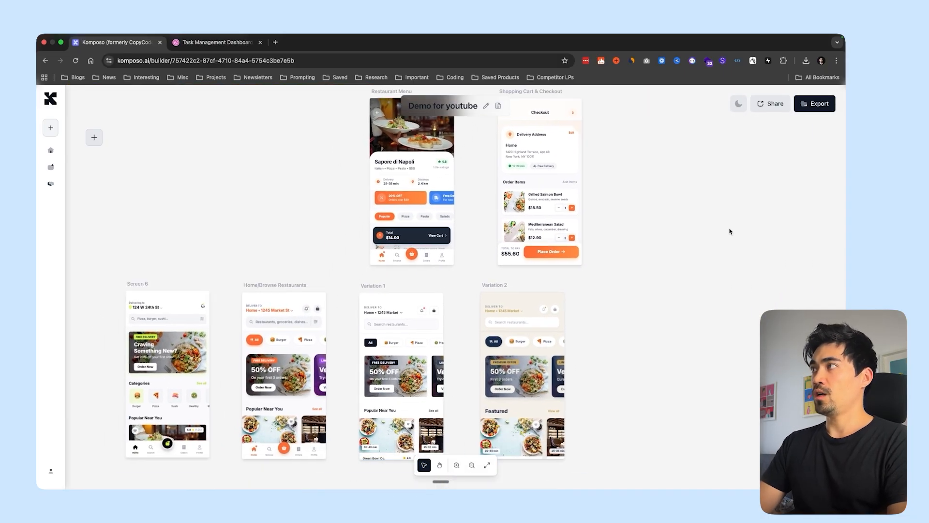
{"action": "left_click", "coordinate": [767, 107]}
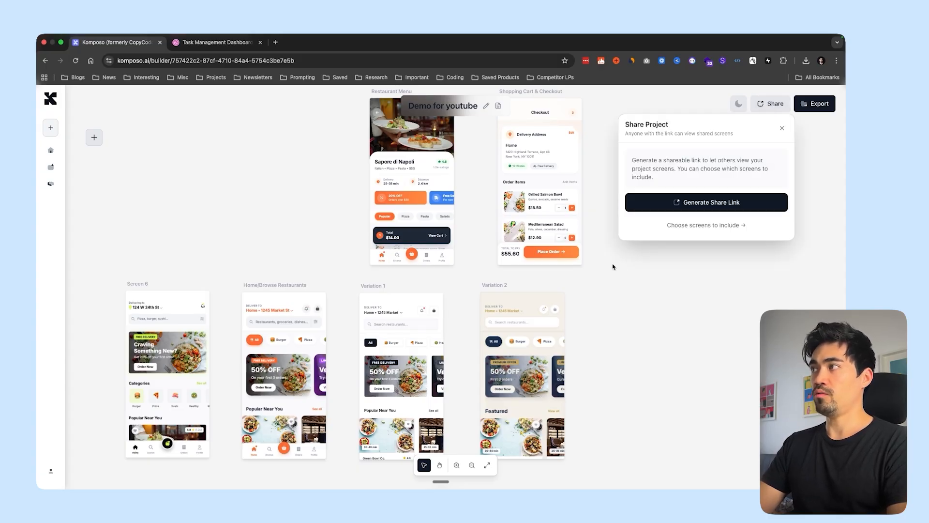
{"action": "left_click", "coordinate": [704, 206]}
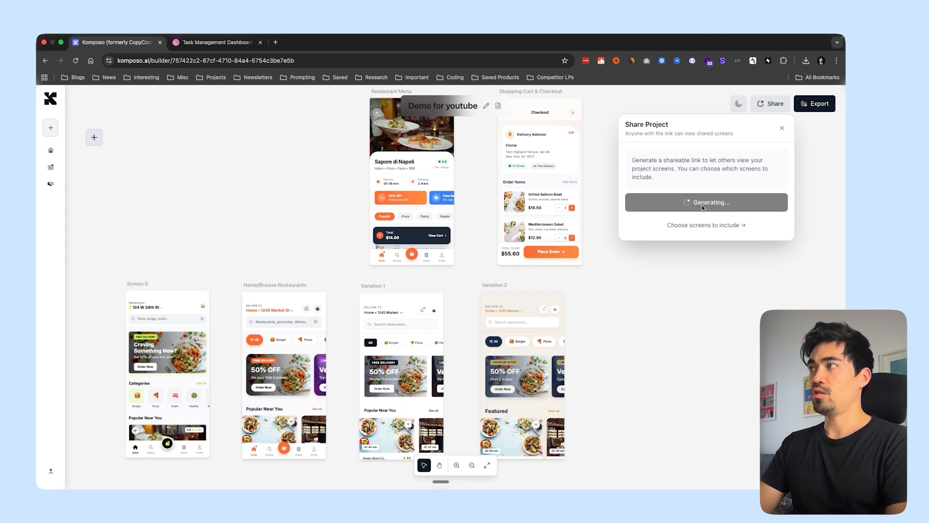
- Limit the shared screens to Home/Browse Restaurants, Restaurant Menu, and Shopping Cart & Checkout, and save the changes
{"action": "left_click", "coordinate": [713, 231]}
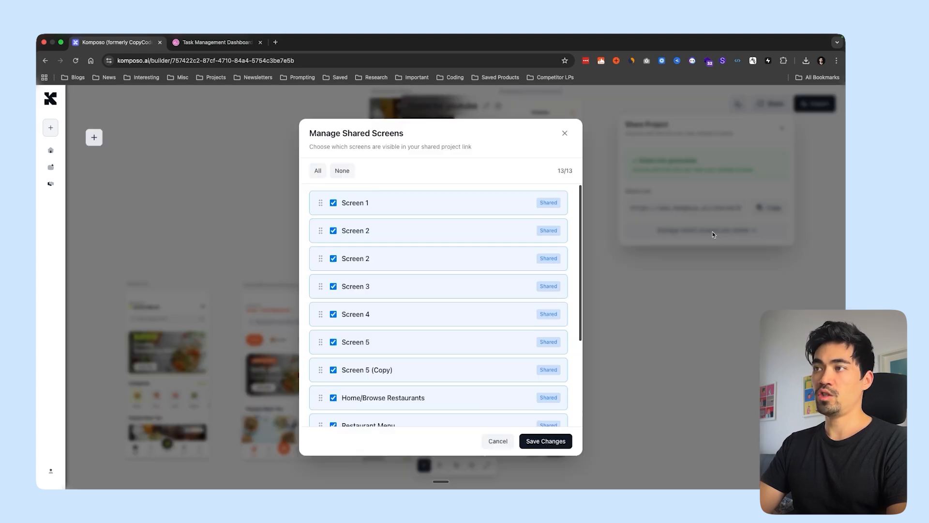
{"action": "scroll", "coordinate": [396, 292], "scroll_direction": "down", "scroll_amount": 3}
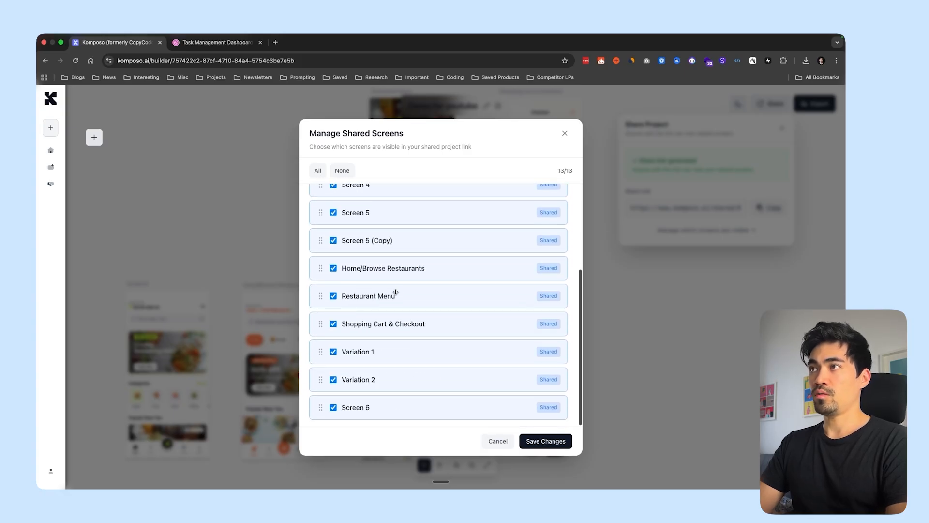
{"action": "scroll", "coordinate": [395, 292], "scroll_direction": "up", "scroll_amount": 3}
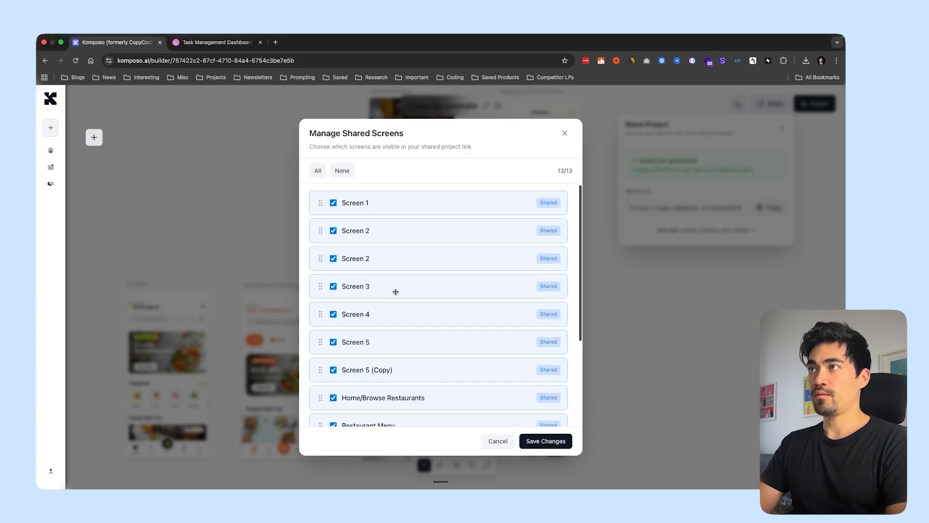
{"action": "left_click", "coordinate": [341, 171]}
{"action": "scroll", "coordinate": [382, 339], "scroll_direction": "down", "scroll_amount": 3}
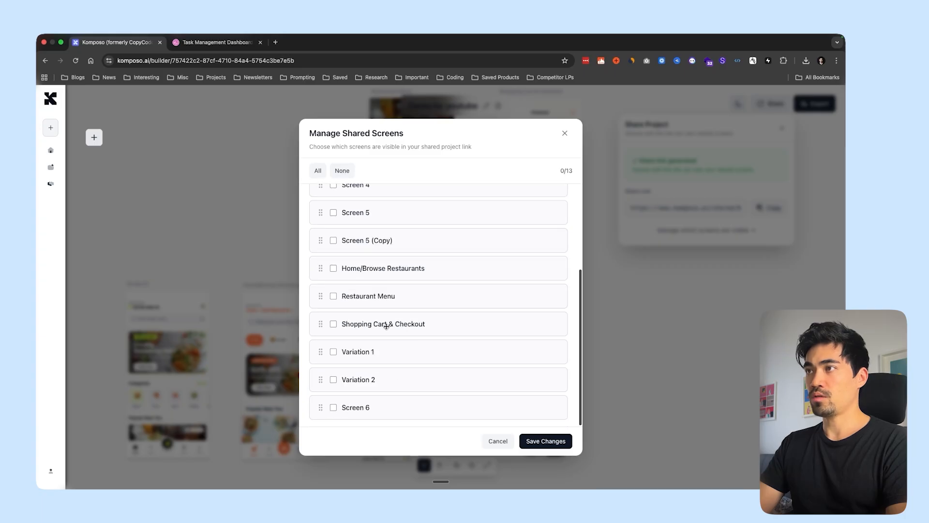
{"action": "left_click", "coordinate": [333, 269]}
{"action": "left_click", "coordinate": [333, 296]}
{"action": "left_click", "coordinate": [334, 324]}
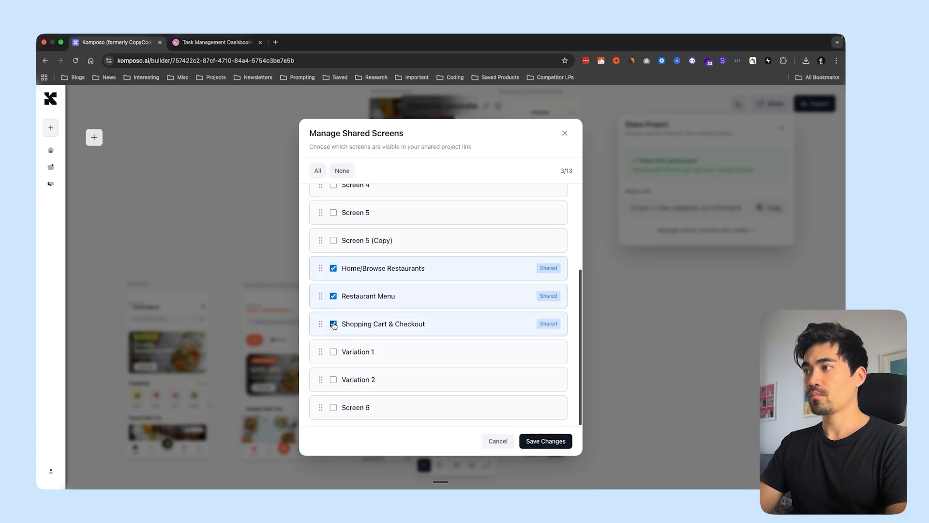
{"action": "left_click", "coordinate": [543, 441]}
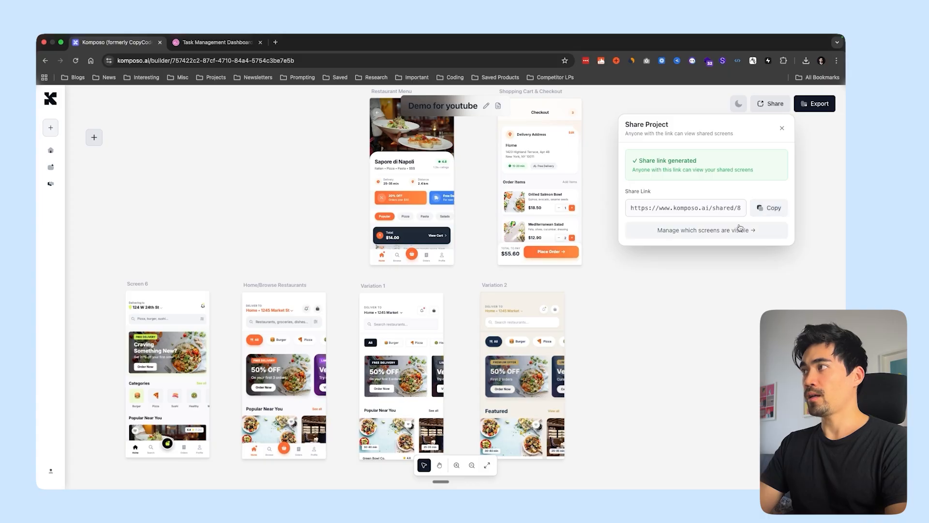
- Copy the project's share link and open it in a new browser tab
{"action": "left_click", "coordinate": [768, 209]}
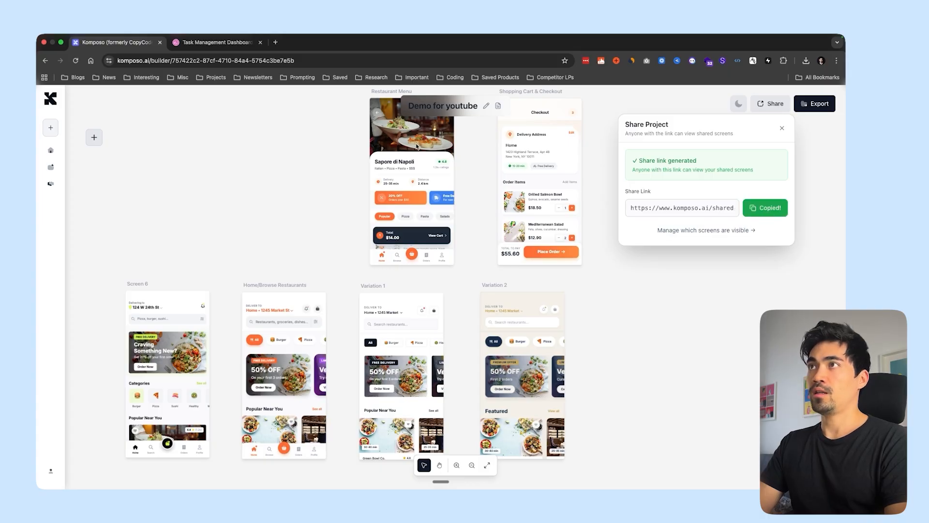
{"action": "left_click", "coordinate": [275, 42]}
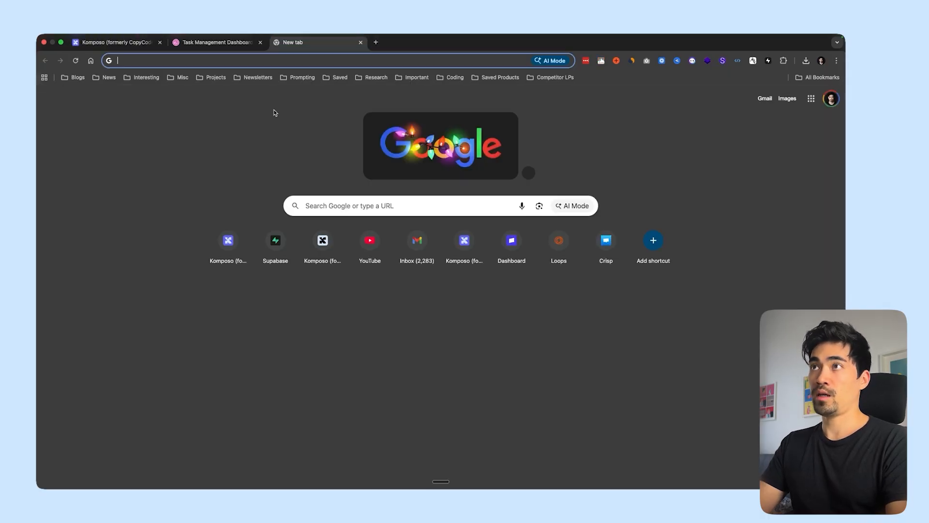
{"action": "key", "text": "super+v"}
{"action": "key", "text": "Return"}
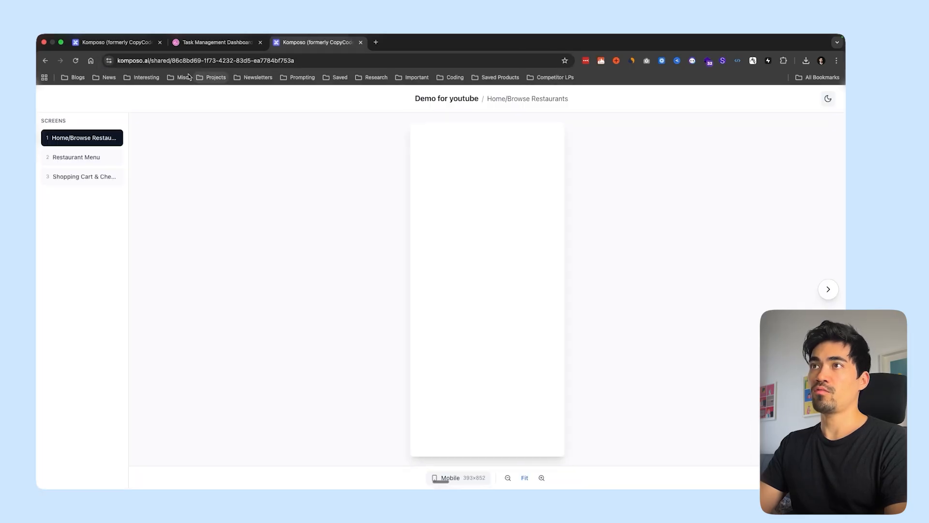
- View the shared Restaurant Menu and Shopping Cart & Checkout screens, and return to the builder with the share dialog closed
{"action": "left_click", "coordinate": [87, 160]}
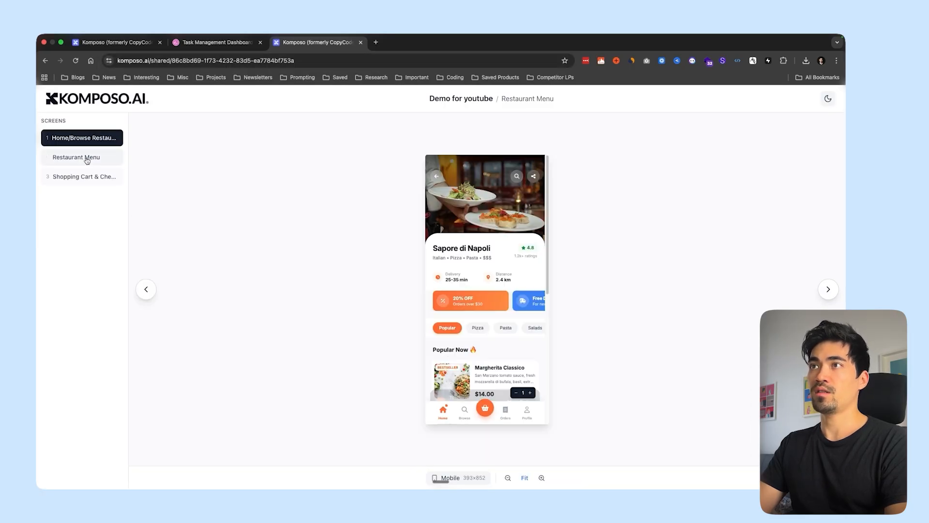
{"action": "left_click", "coordinate": [87, 178]}
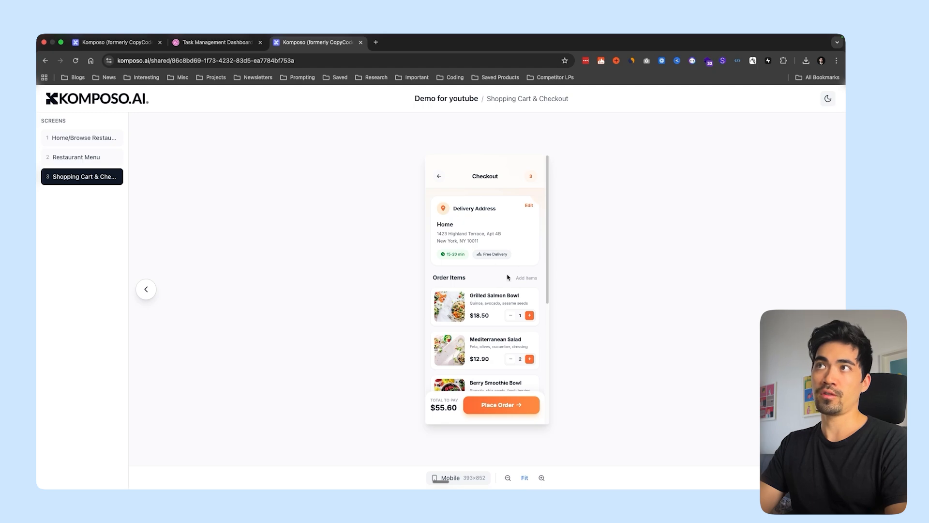
{"action": "left_click", "coordinate": [109, 43]}
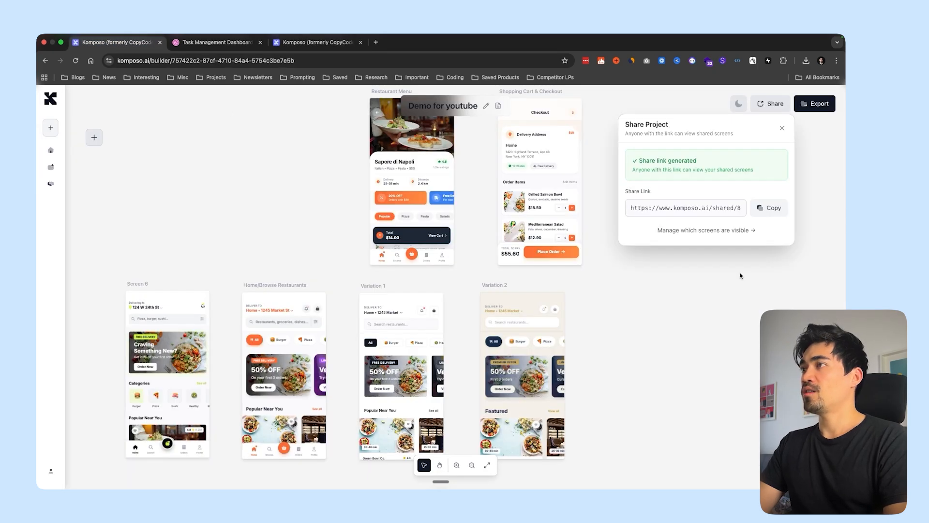
{"action": "left_click", "coordinate": [782, 128]}
{"action": "scroll", "coordinate": [674, 224], "scroll_direction": "down", "scroll_amount": 4}
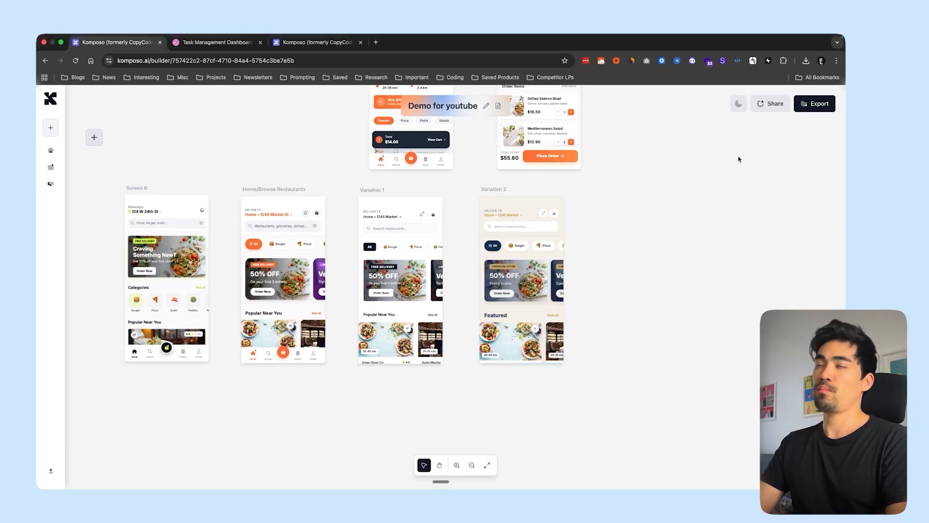
- Filter the export list to Mobile App and keep only Home/Browse Restaurants, Restaurant Menu, and Shopping Cart & Checkout selected
{"action": "left_click", "coordinate": [815, 103]}
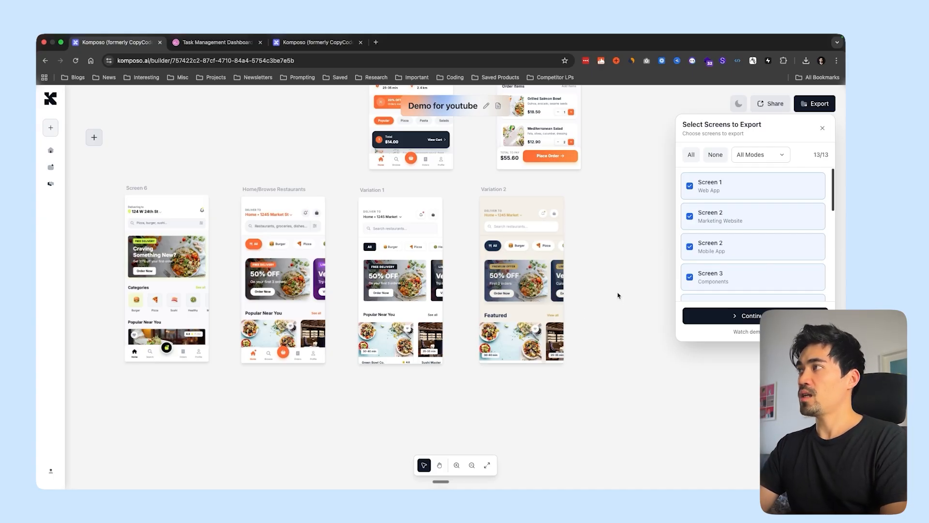
{"action": "left_click", "coordinate": [770, 155]}
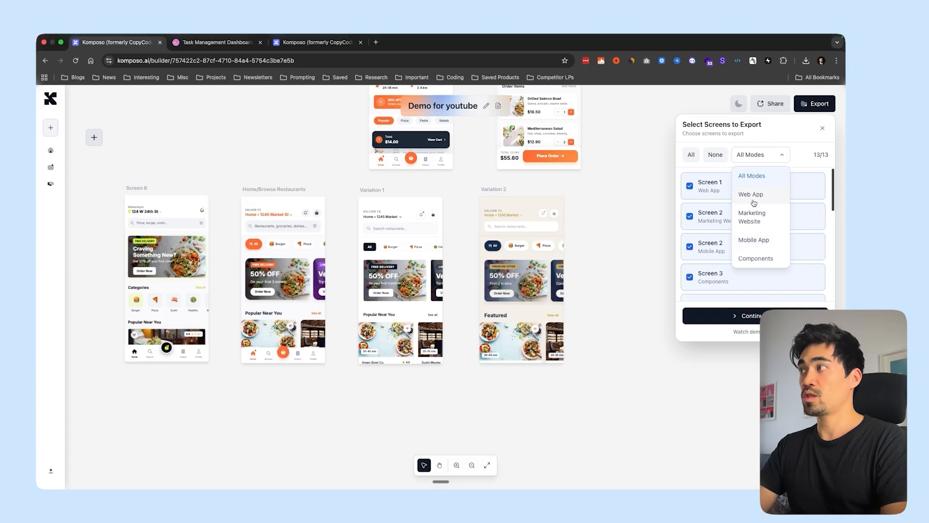
{"action": "left_click", "coordinate": [753, 242]}
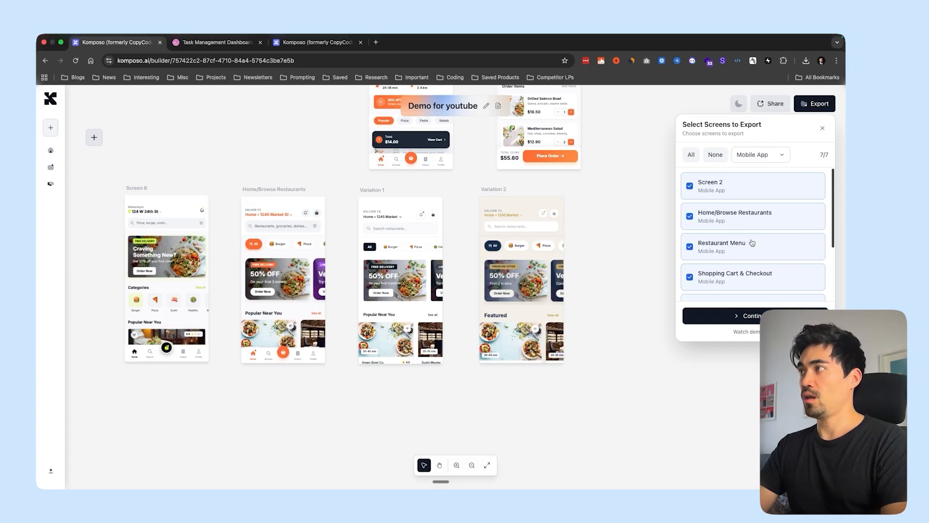
{"action": "left_click", "coordinate": [689, 187]}
{"action": "scroll", "coordinate": [697, 218], "scroll_direction": "down", "scroll_amount": 2}
{"action": "left_click", "coordinate": [691, 258]}
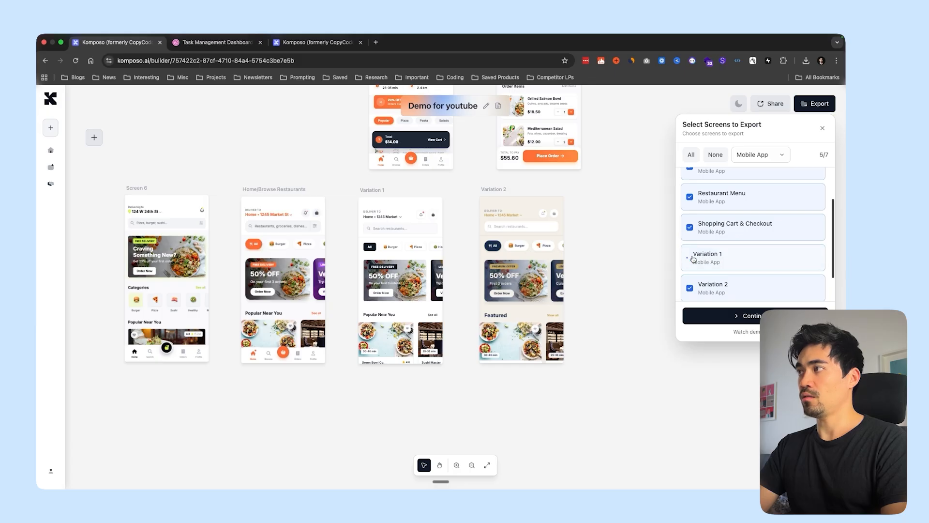
{"action": "scroll", "coordinate": [694, 259], "scroll_direction": "down", "scroll_amount": 1}
{"action": "left_click", "coordinate": [690, 252]}
{"action": "left_click", "coordinate": [691, 282]}
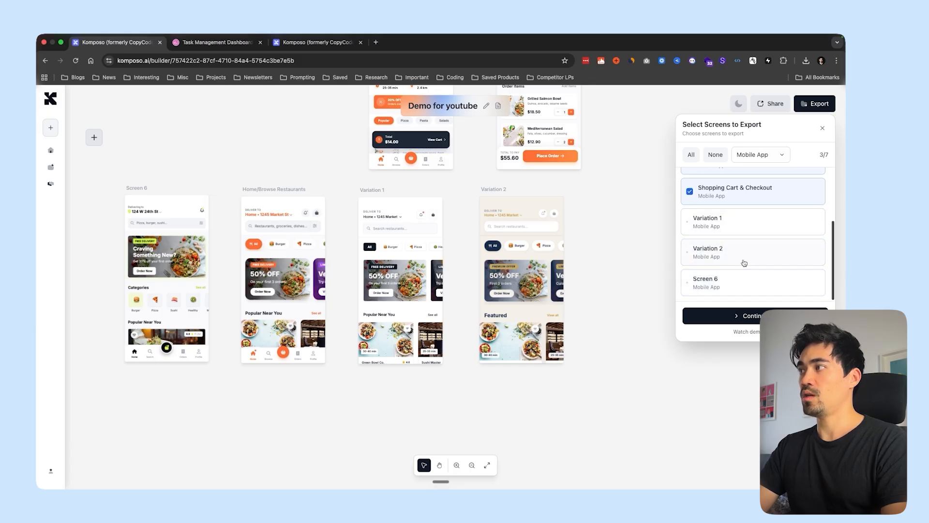
{"action": "scroll", "coordinate": [744, 263], "scroll_direction": "up", "scroll_amount": 3}
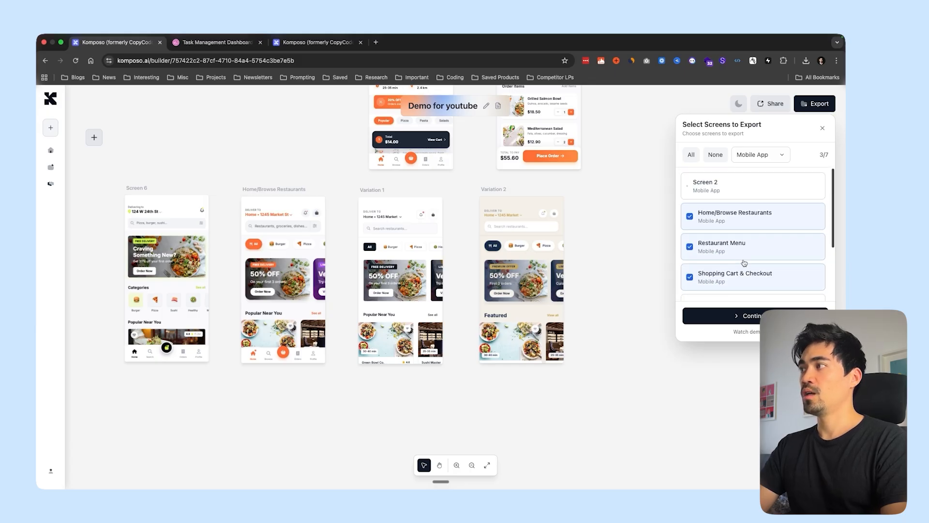
- Continue with the selected export screens and set the export framework to Expo
{"action": "left_click", "coordinate": [742, 316]}
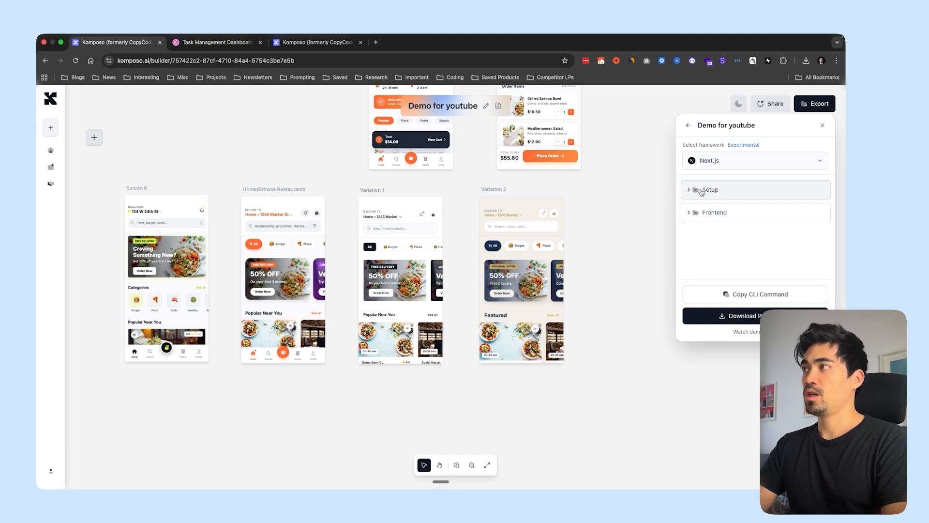
{"action": "left_click", "coordinate": [745, 166]}
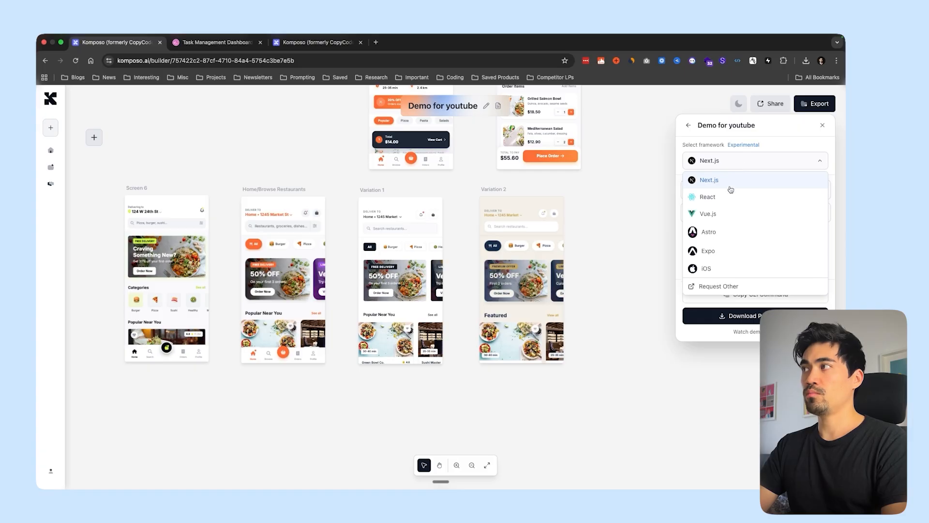
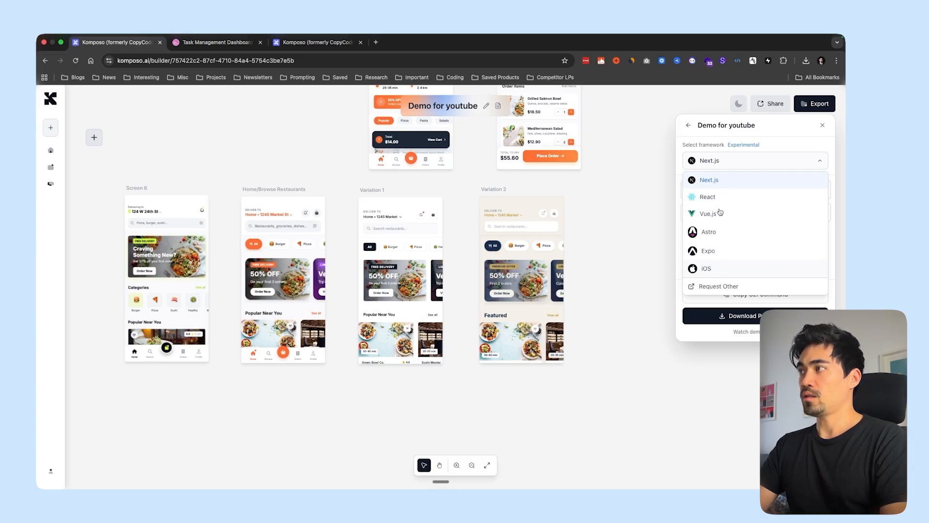
{"action": "left_click", "coordinate": [734, 166]}
{"action": "left_click", "coordinate": [734, 161]}
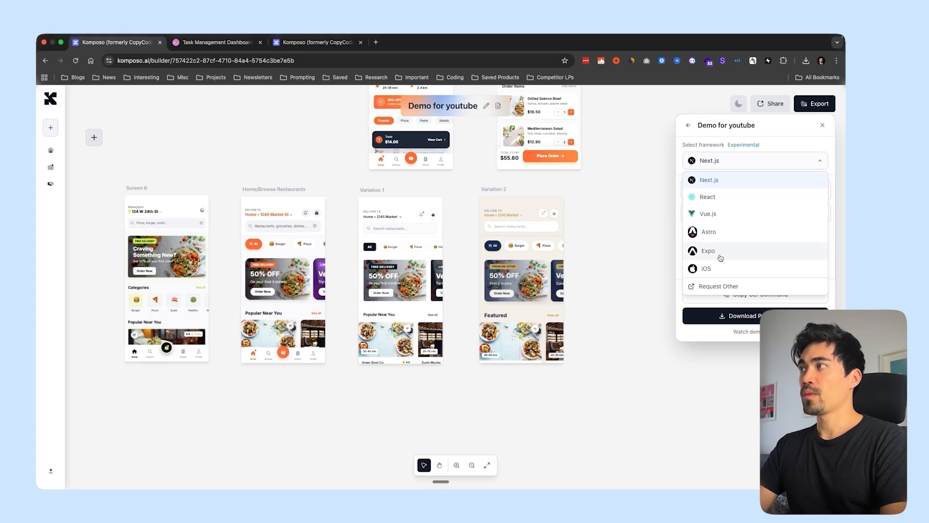
{"action": "left_click", "coordinate": [726, 250]}
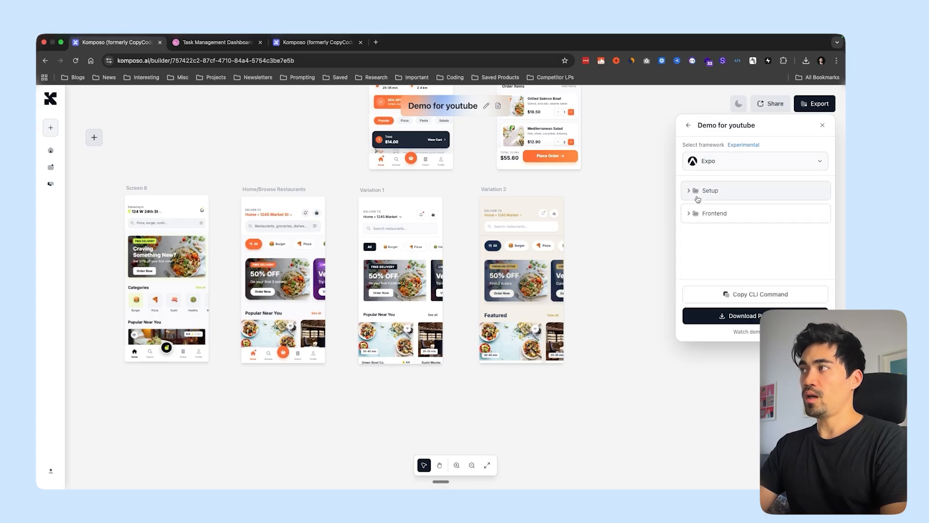
- Review setup.md in the Setup folder and the list of screen files in the Frontend folder of the export
{"action": "left_click", "coordinate": [699, 193]}
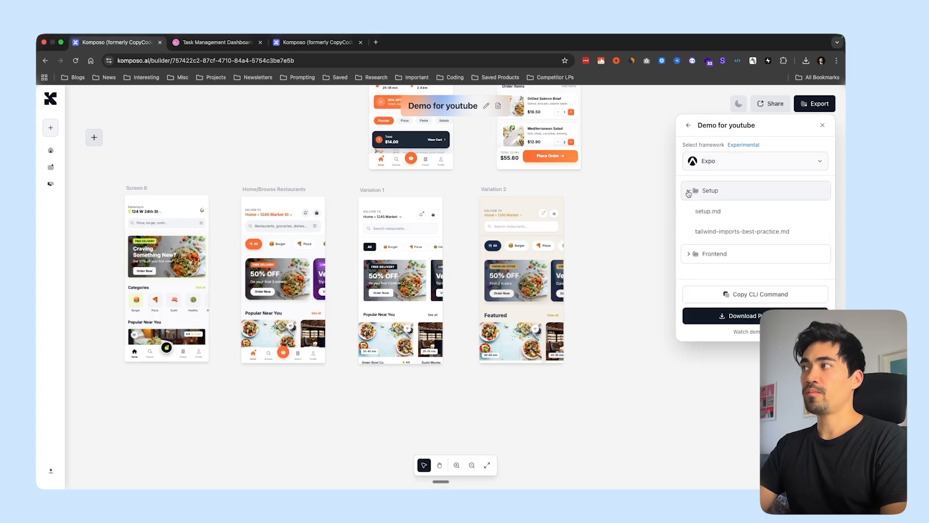
{"action": "left_click", "coordinate": [713, 212]}
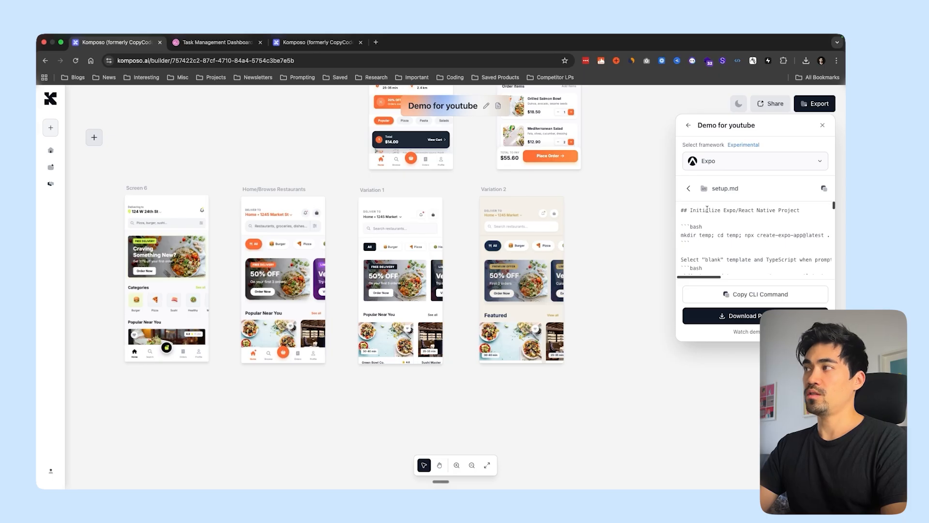
{"action": "scroll", "coordinate": [737, 231], "scroll_direction": "down", "scroll_amount": 12}
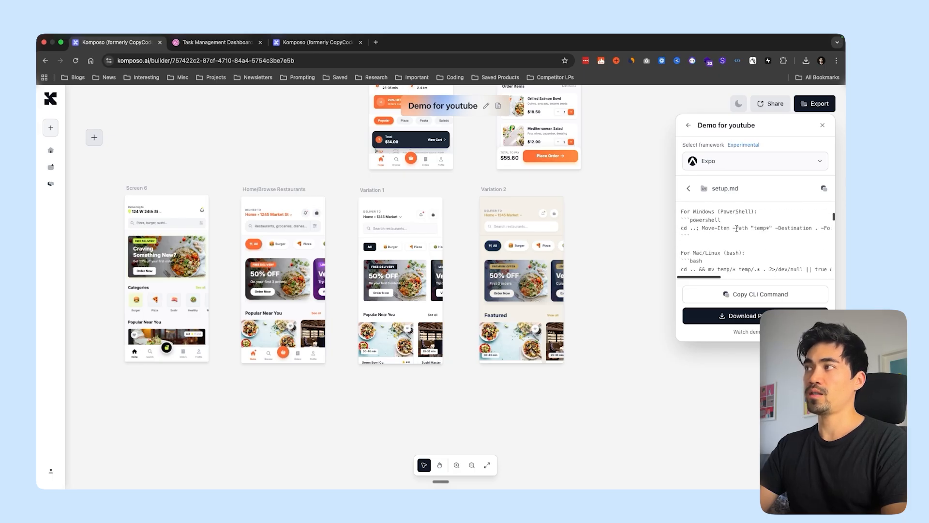
{"action": "scroll", "coordinate": [734, 231], "scroll_direction": "up", "scroll_amount": 12}
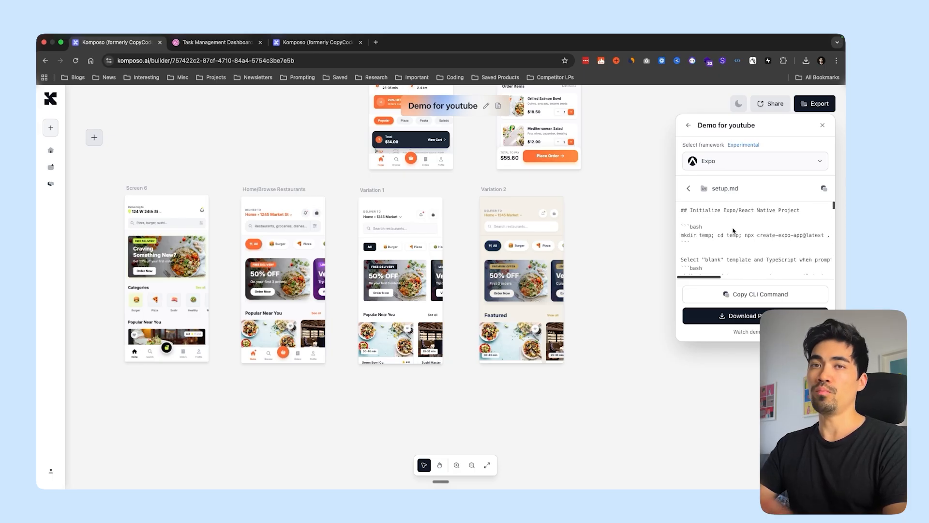
{"action": "left_click", "coordinate": [688, 189]}
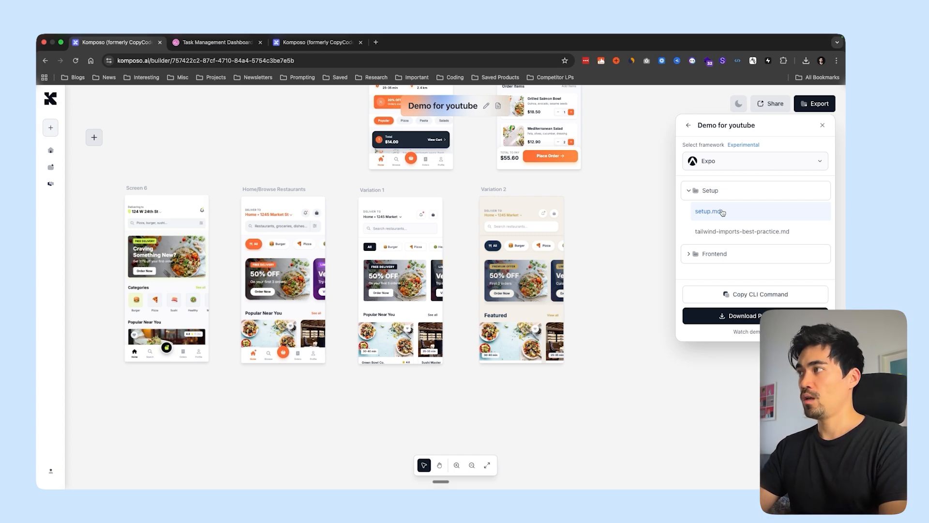
{"action": "left_click", "coordinate": [708, 261]}
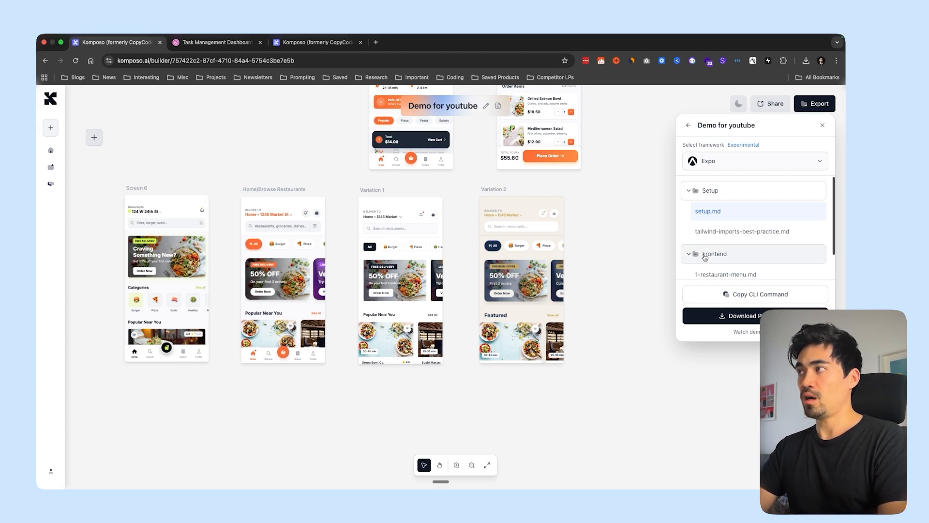
{"action": "scroll", "coordinate": [711, 257], "scroll_direction": "down", "scroll_amount": 1}
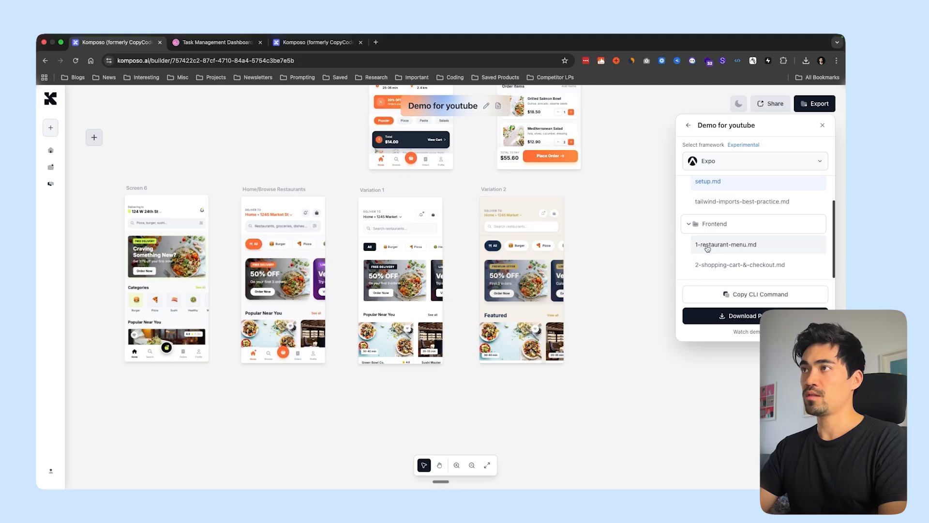
{"action": "scroll", "coordinate": [705, 240], "scroll_direction": "up", "scroll_amount": 2}
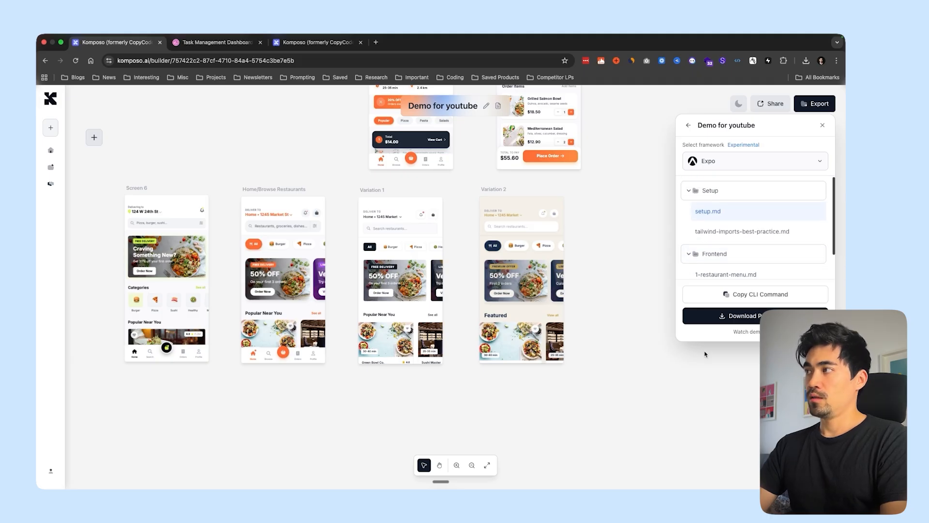